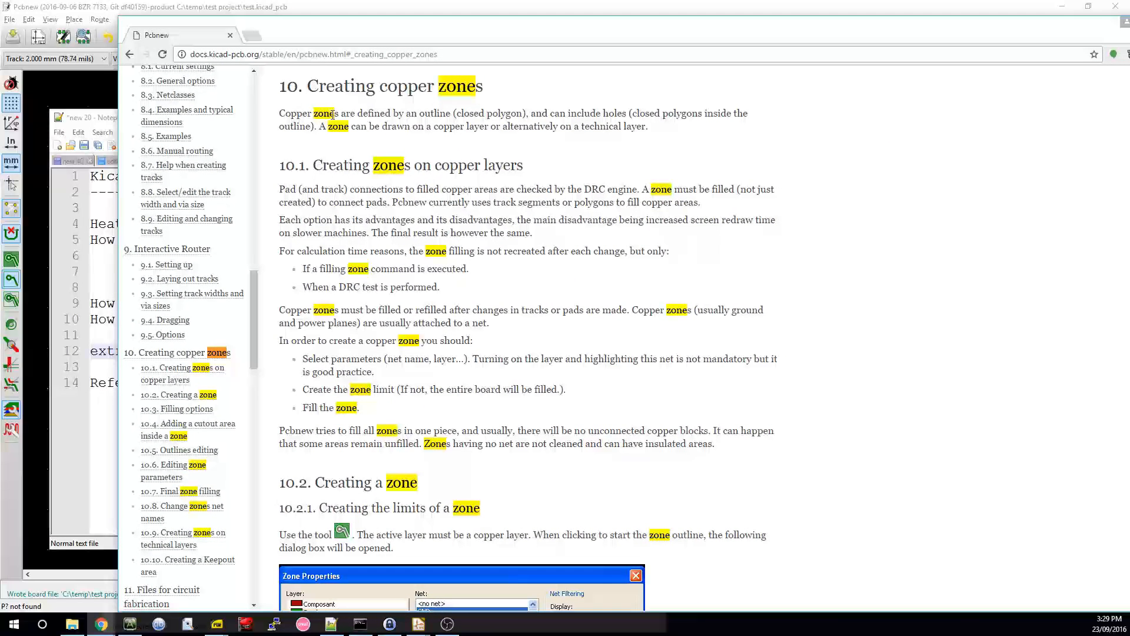
Step: Put away the manual's copper zones section and the tutorial notes so the board layout is in view
left_click_drag(284, 86, 518, 92)
left_click(518, 92)
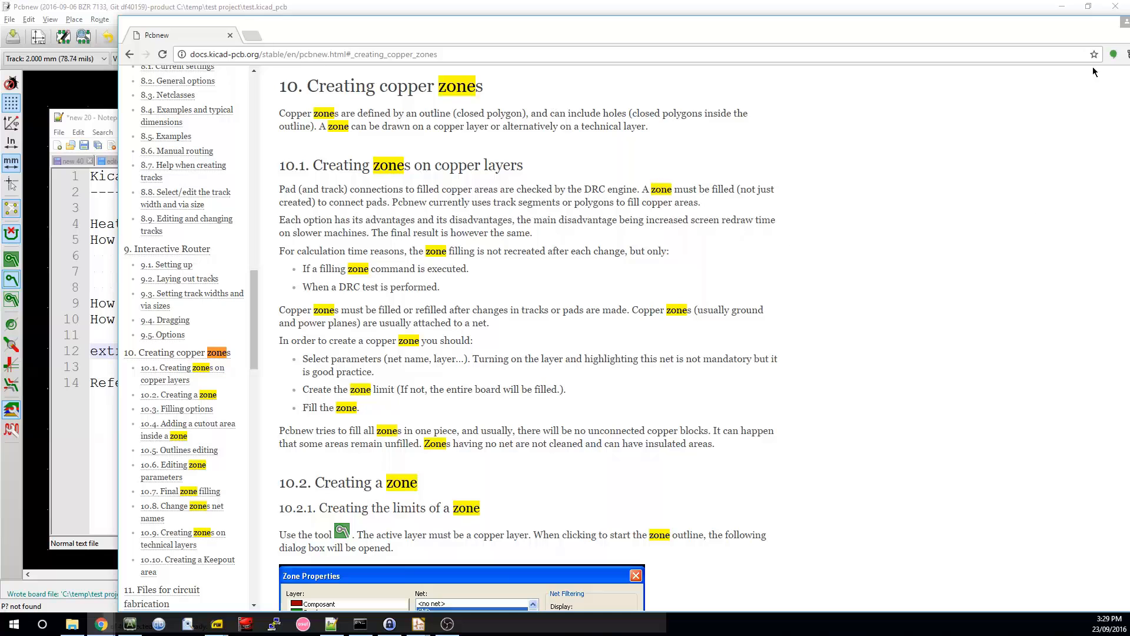
left_click(1086, 33)
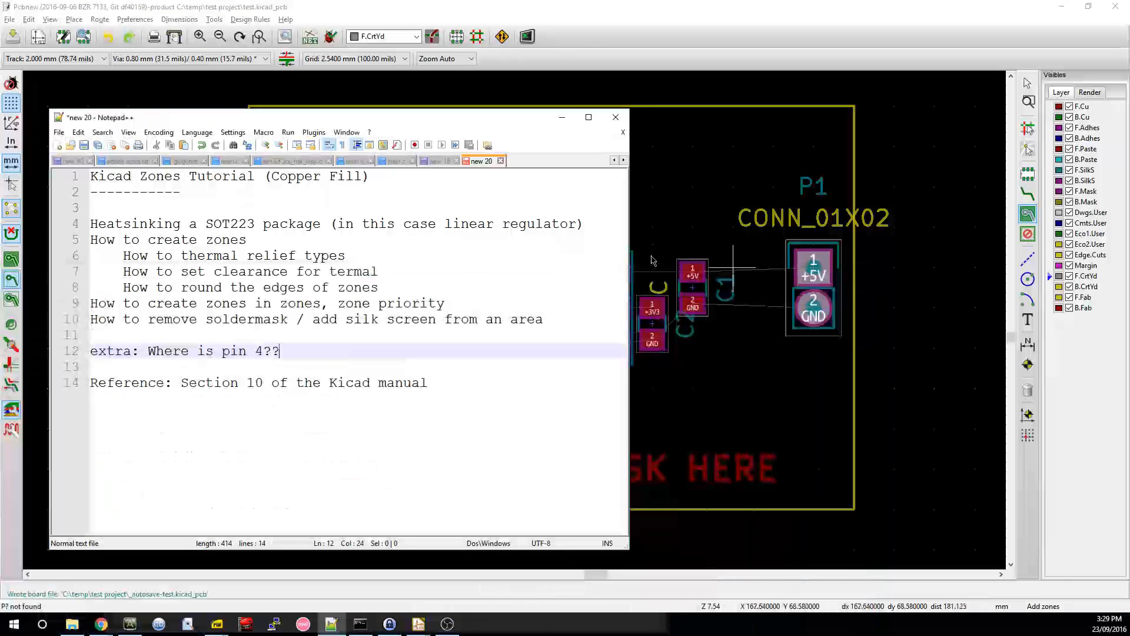
left_click(563, 120)
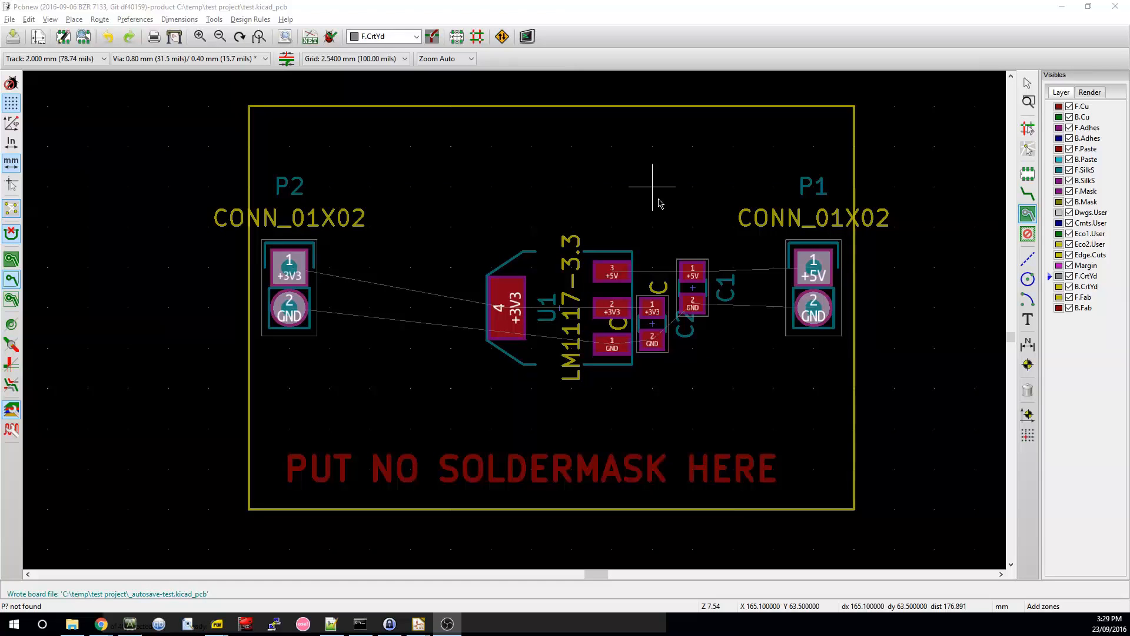
left_click(1027, 216)
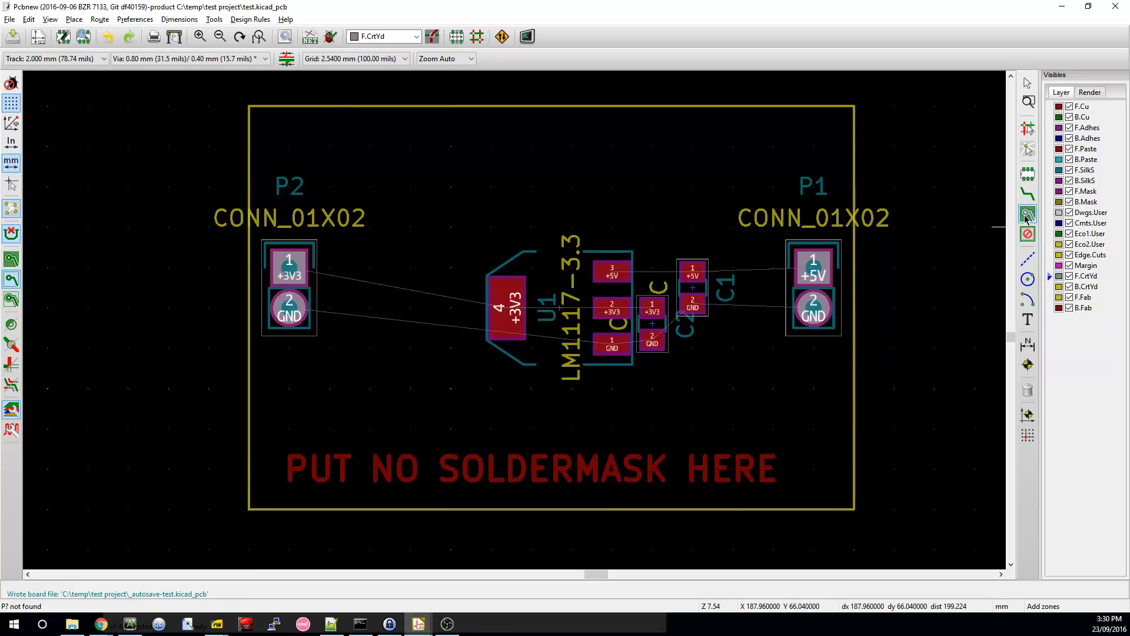
left_click(249, 106)
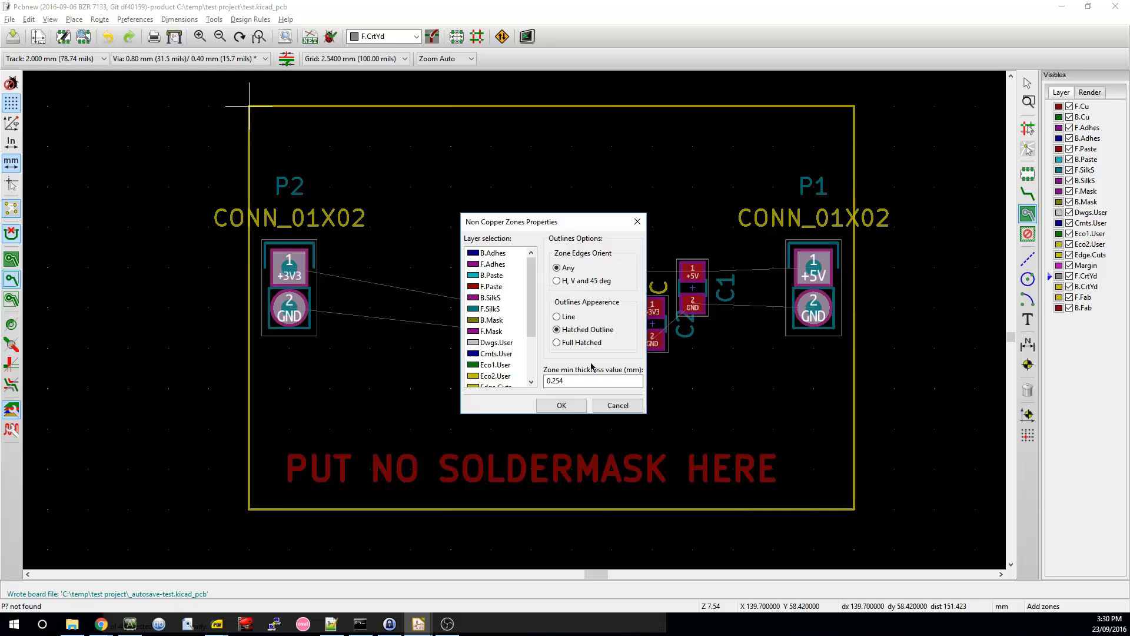
left_click_drag(532, 327, 532, 253)
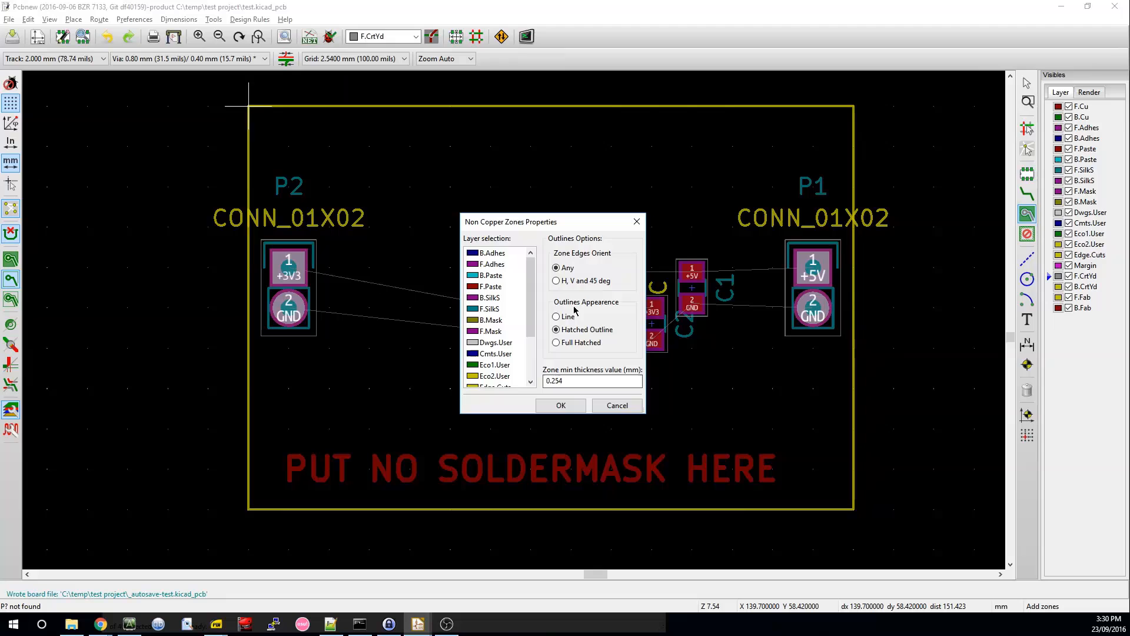
left_click(623, 409)
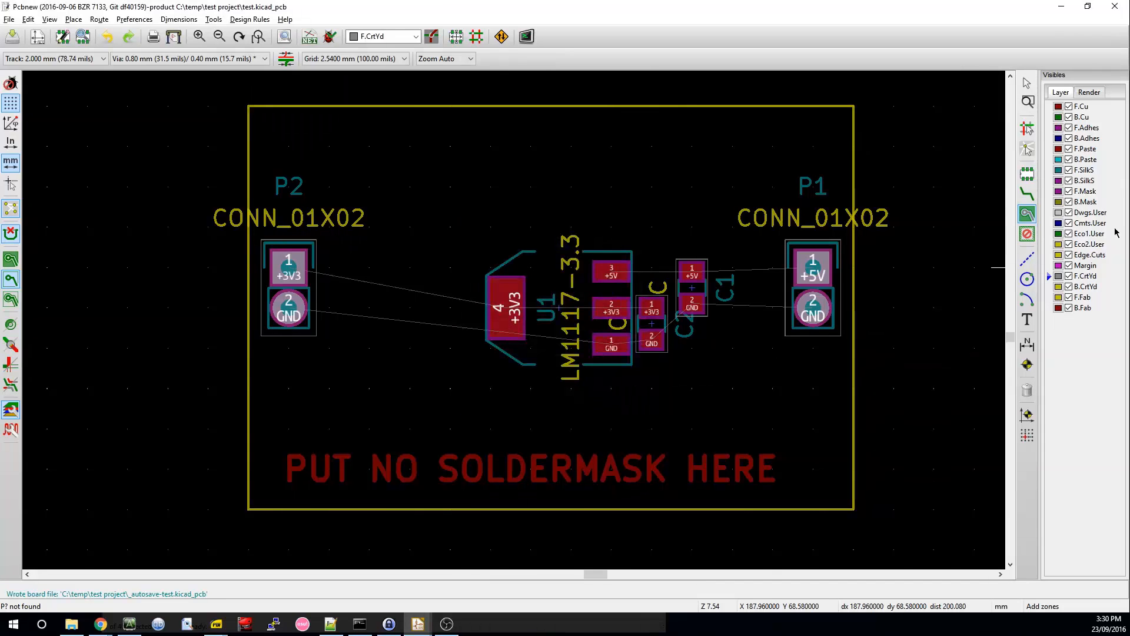
Step: Make F.Cu the active layer, outline a GND copper zone along the board edges and show its filled area
left_click(1080, 108)
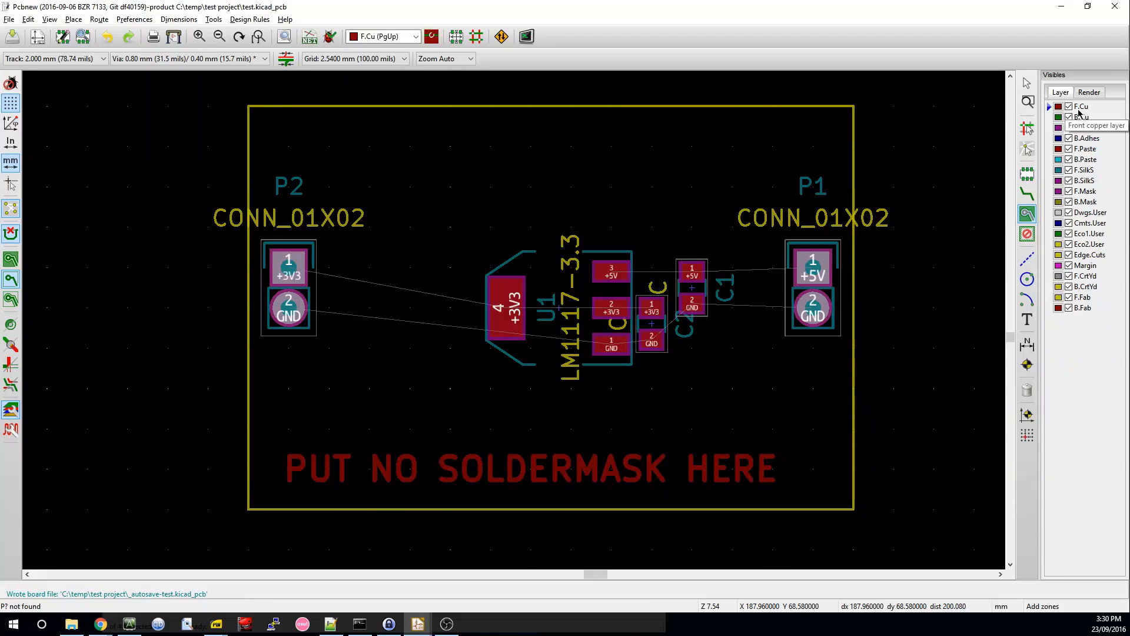
left_click(248, 106)
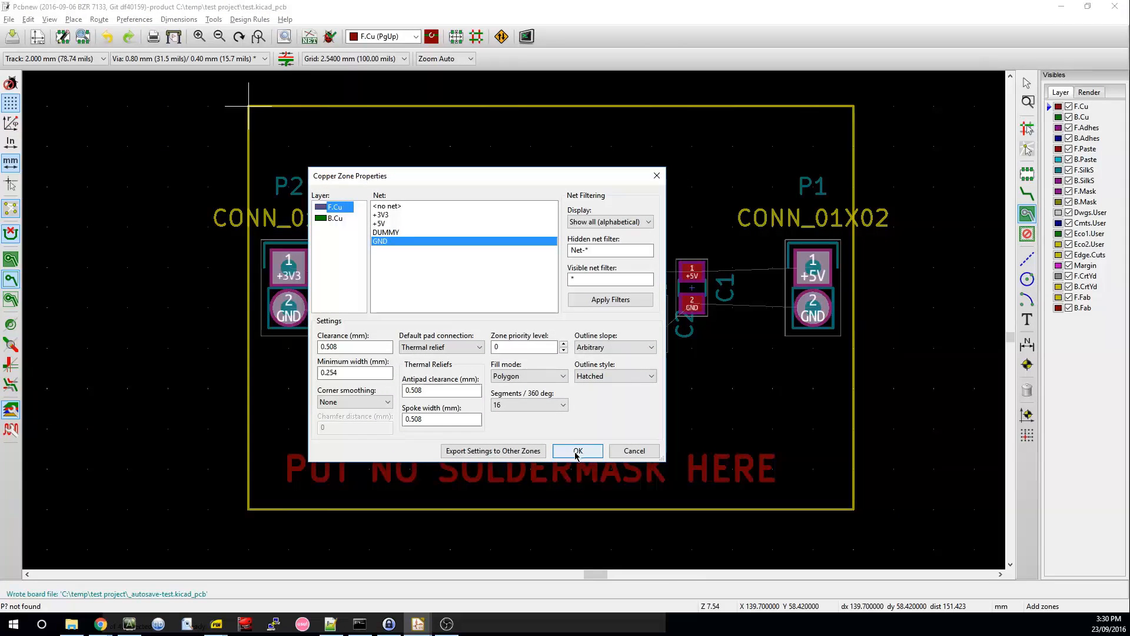
left_click(576, 451)
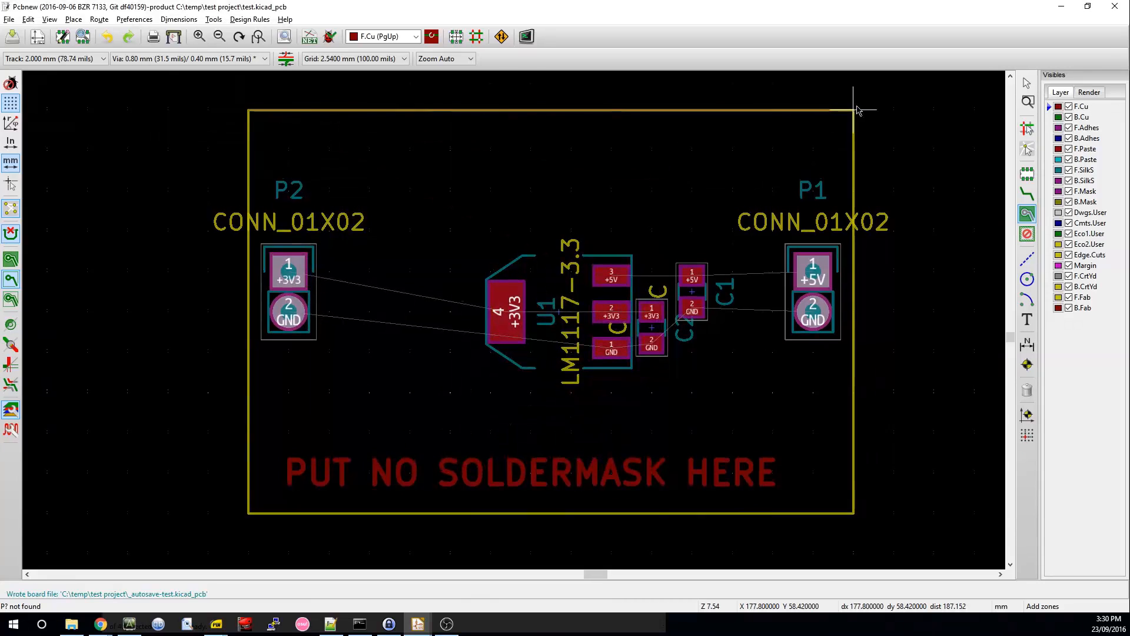
scroll(847, 115, "up", 1, "shift")
left_click(840, 129)
left_click(843, 522)
left_click(251, 516)
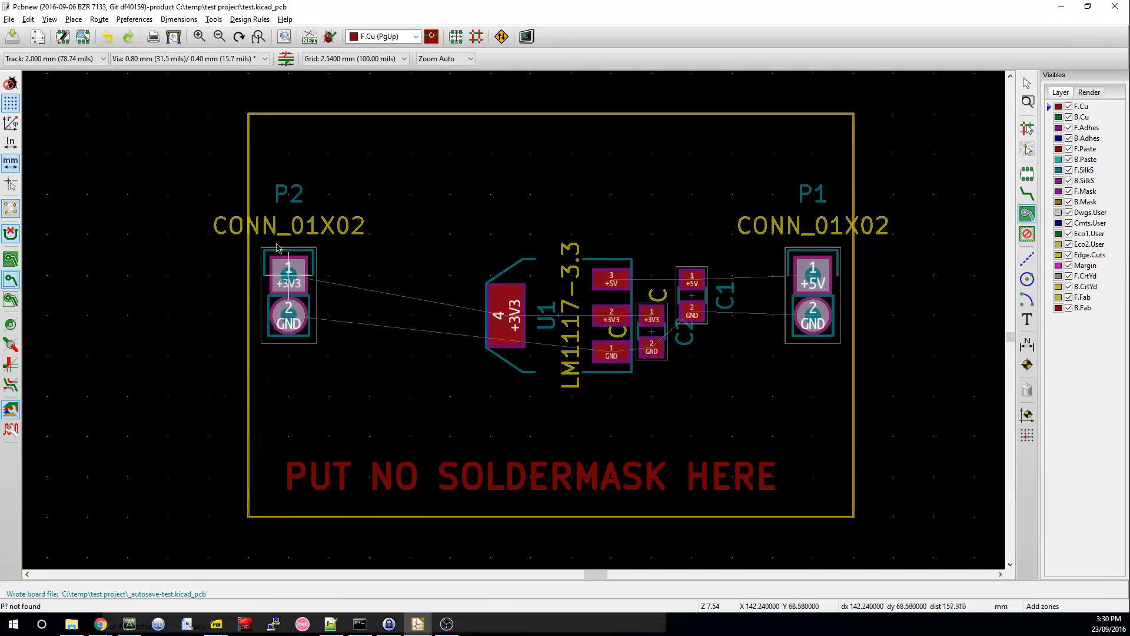
double_click(248, 114)
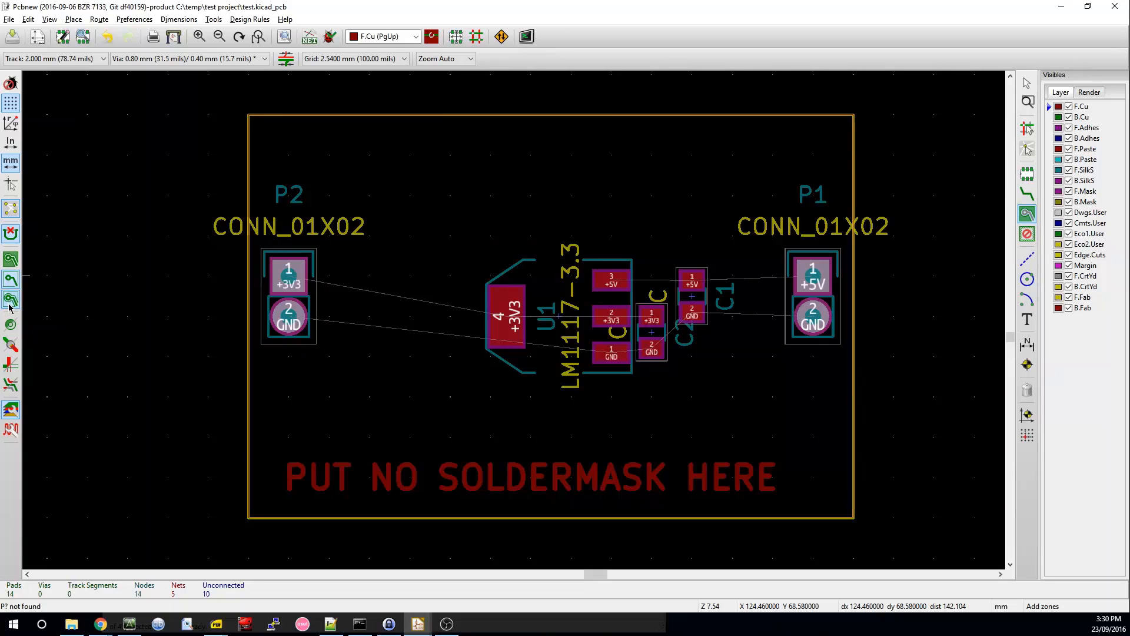
left_click(16, 268)
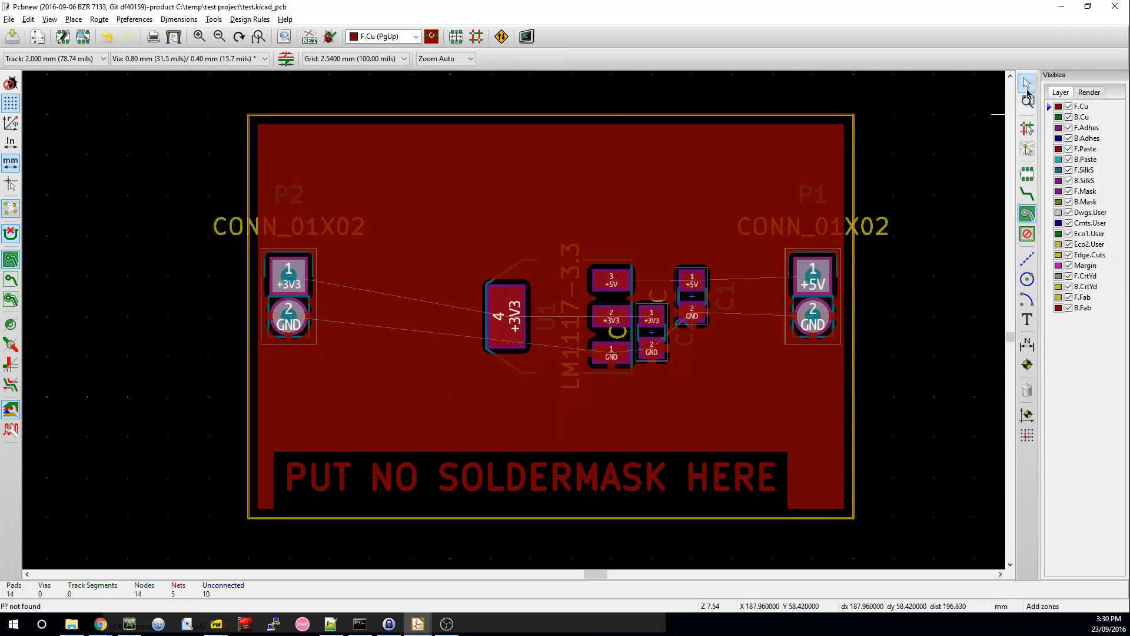
Step: Undo the copper zone and save the board
left_click(1028, 87)
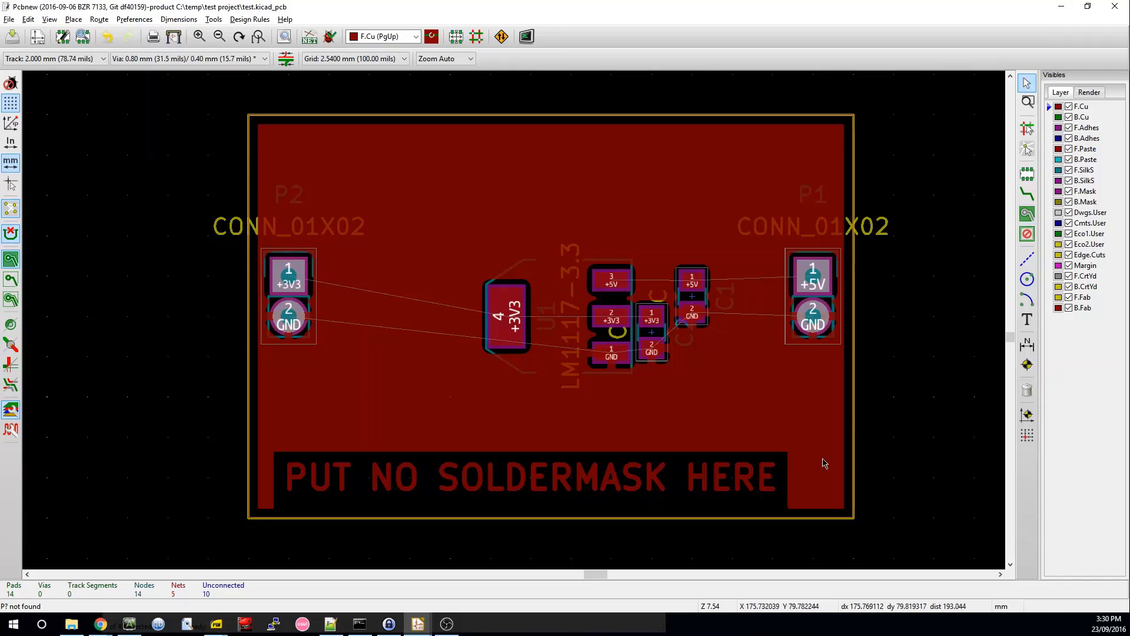
key("ctrl+z")
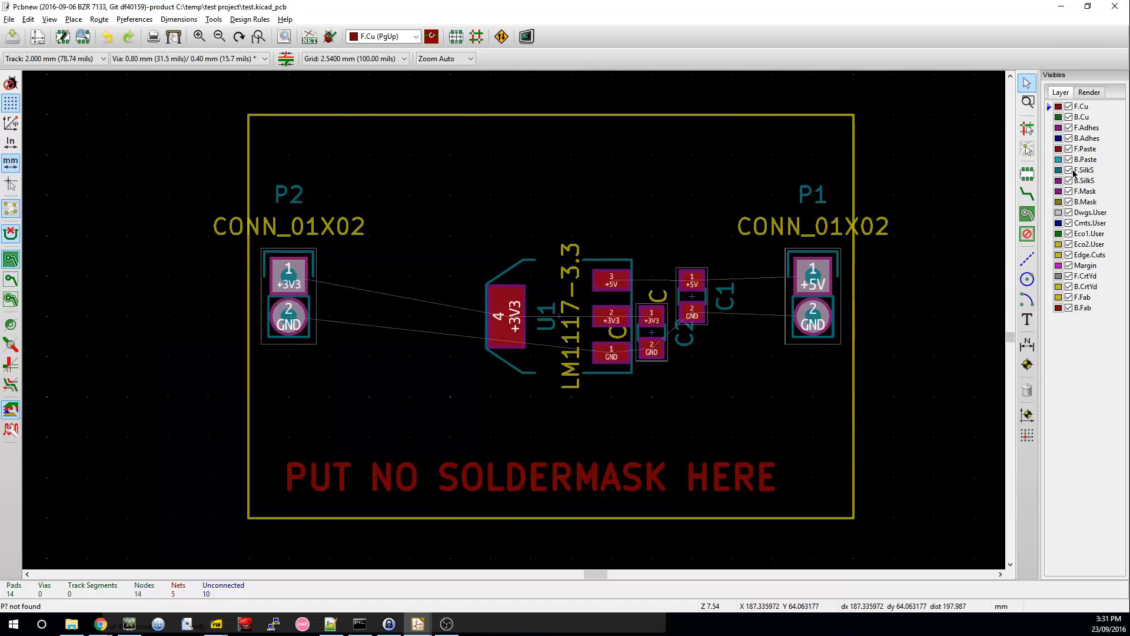
key("ctrl+s")
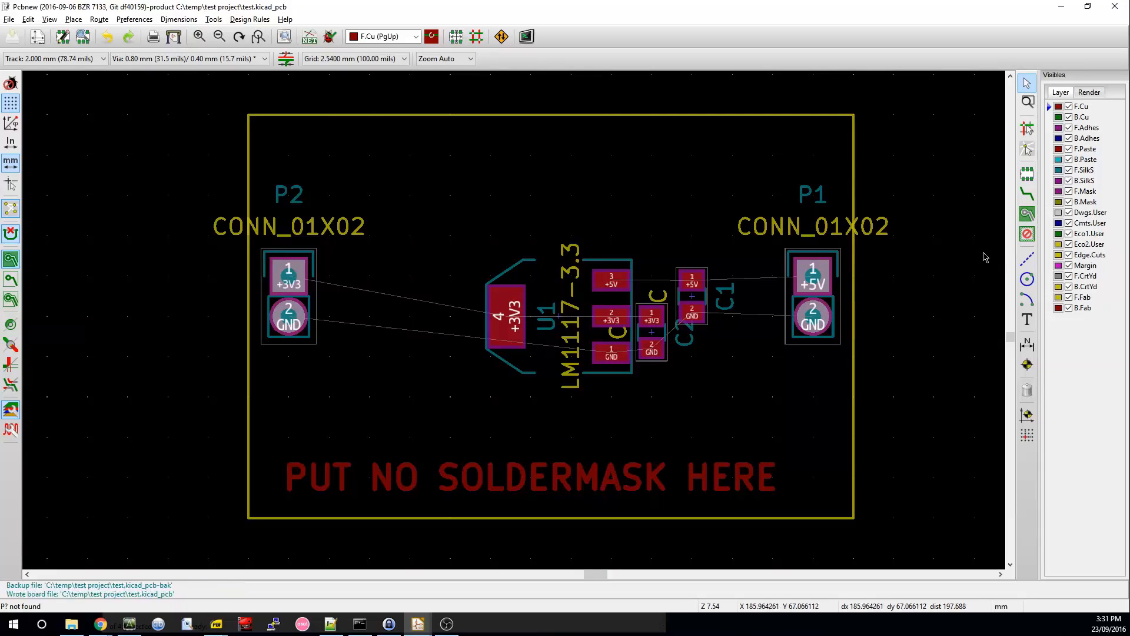
Step: Start a new copper zone at the board's upper-left corner, with layer F.Cu and net GND
left_click(1033, 222)
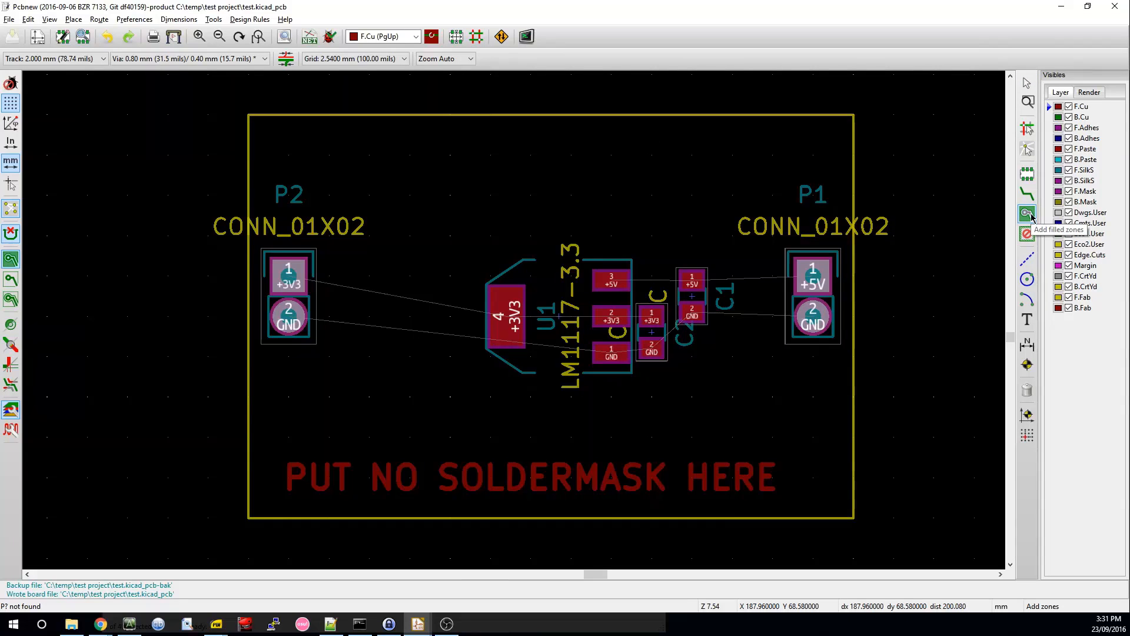
left_click(251, 125)
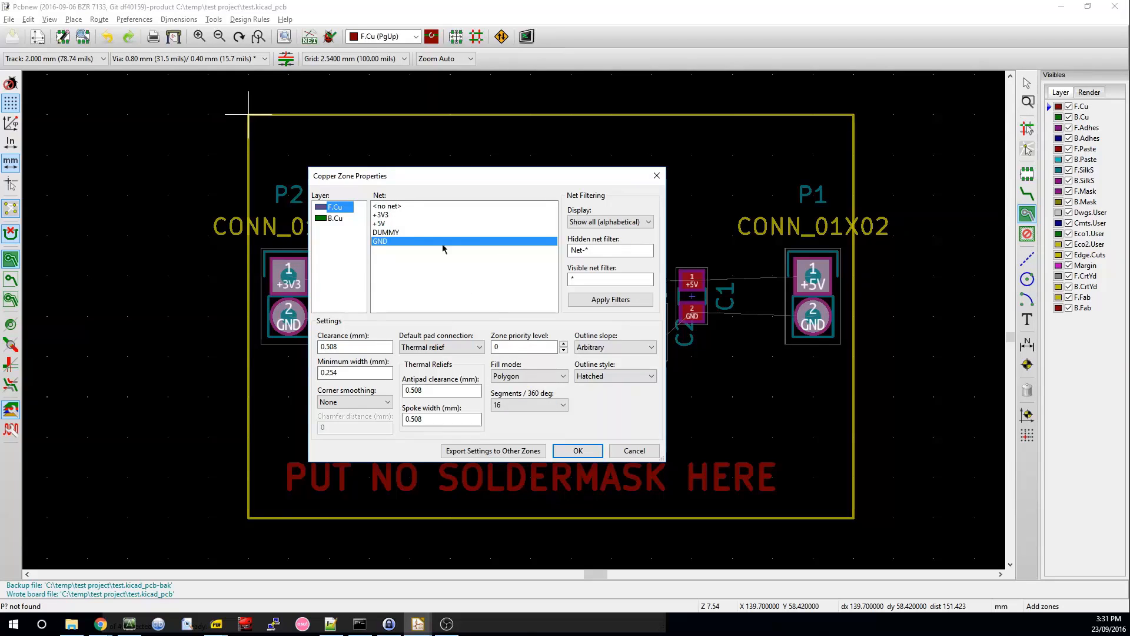
left_click(334, 219)
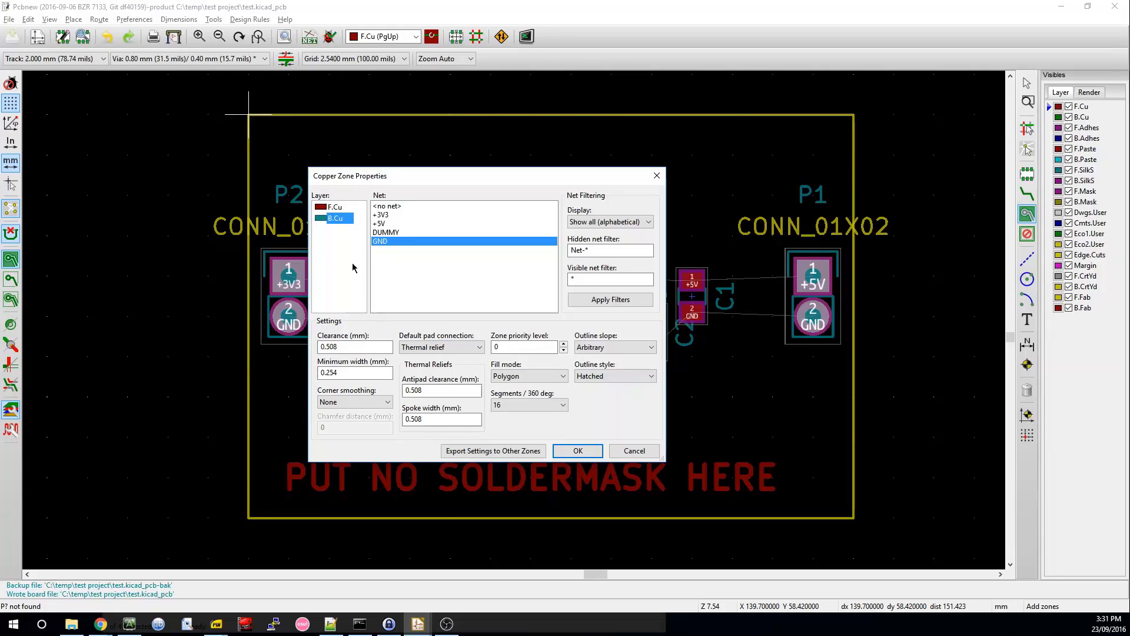
left_click(348, 209)
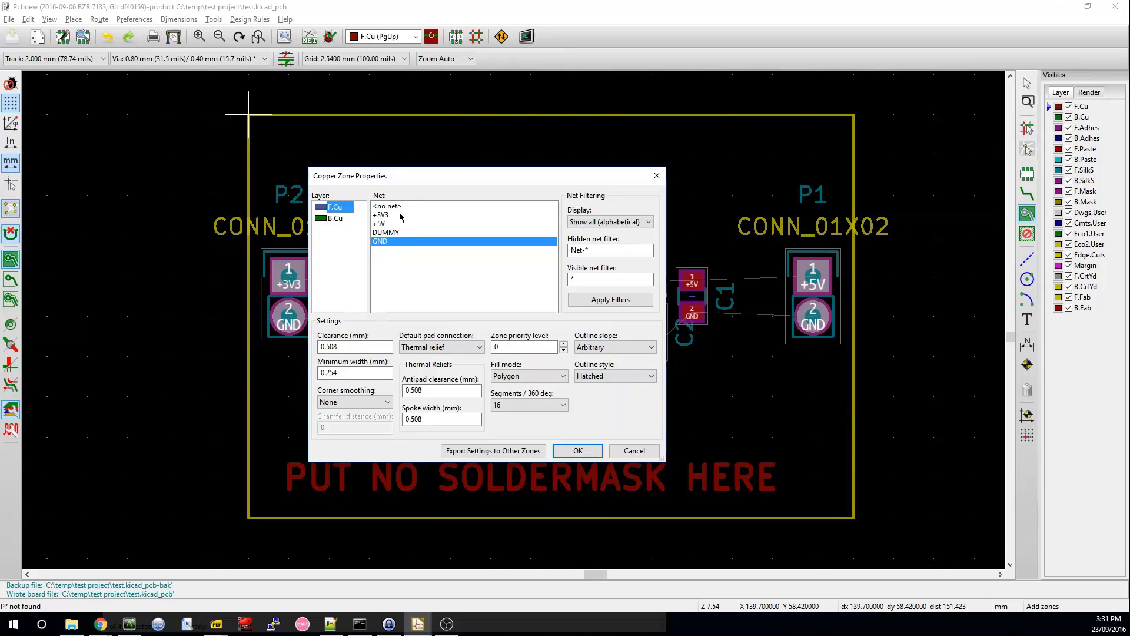
key("Tab")
key("Up")
key("Up")
key("Up")
left_click_drag(433, 186, 376, 435)
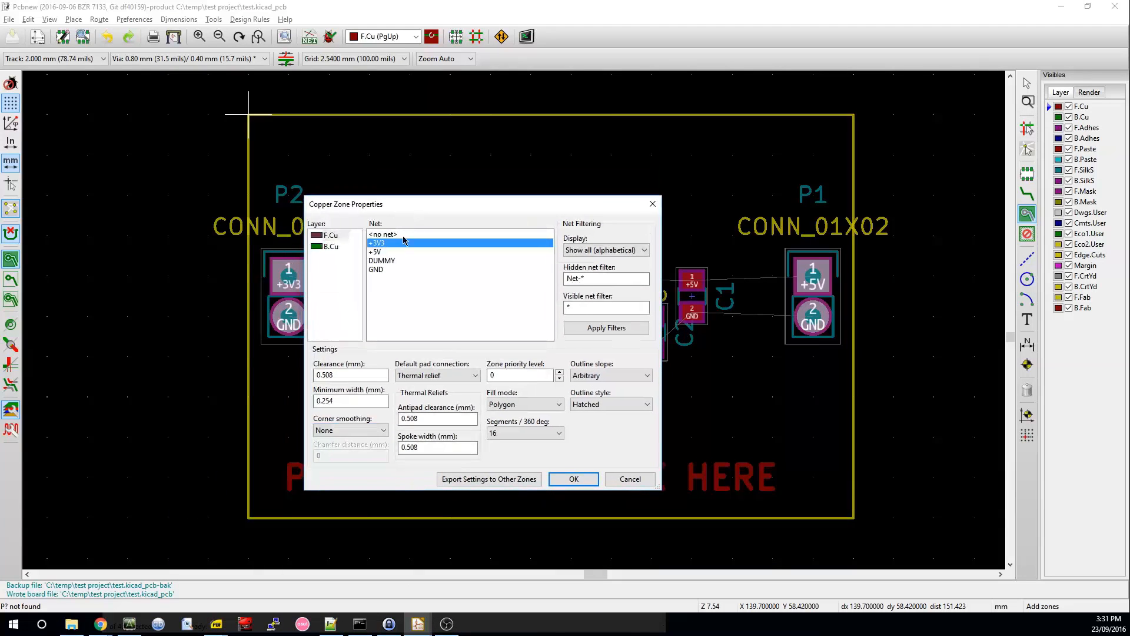
left_click(398, 271)
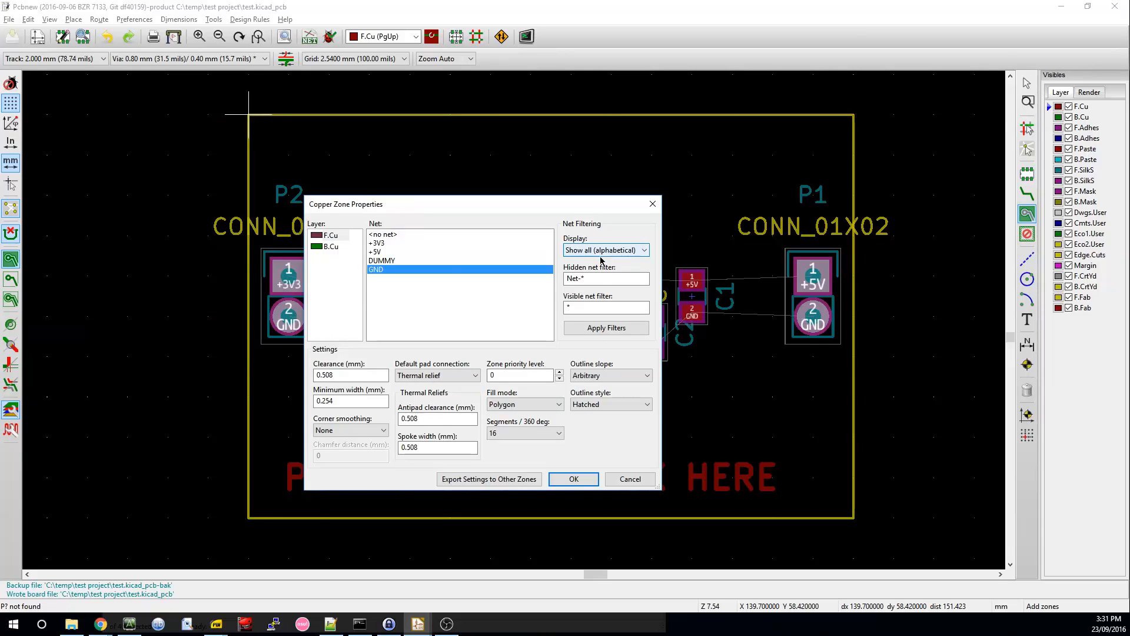
Step: Keep the zone's outline slope at Arbitrary and complete the filled GND zone around the board outline
left_click(615, 377)
left_click(615, 386)
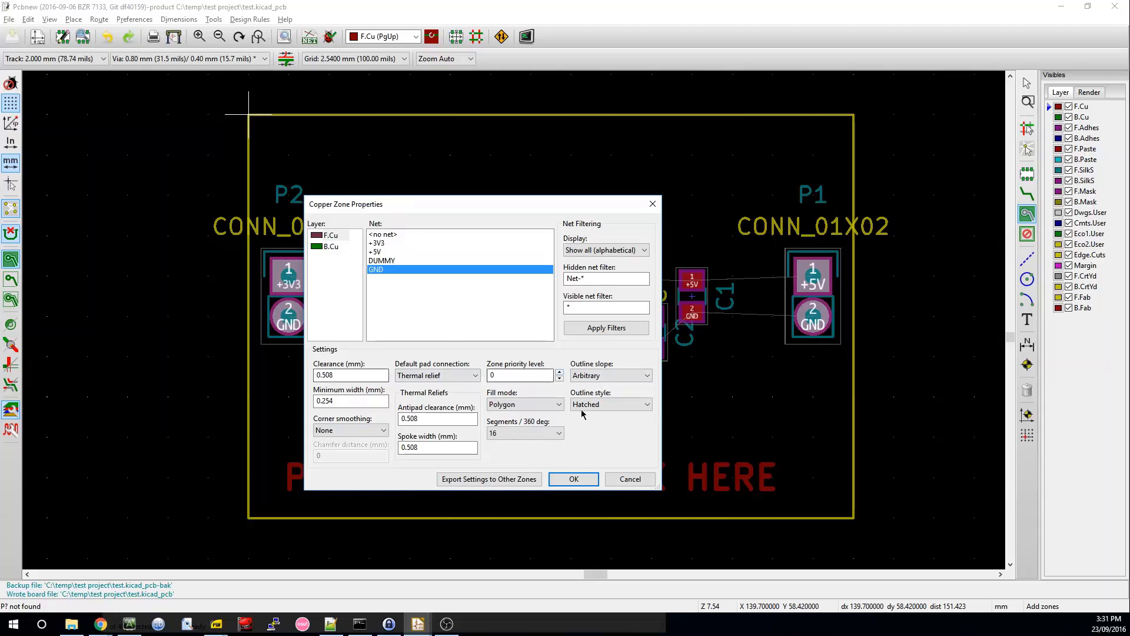
double_click(338, 375)
left_click_drag(436, 216, 228, 377)
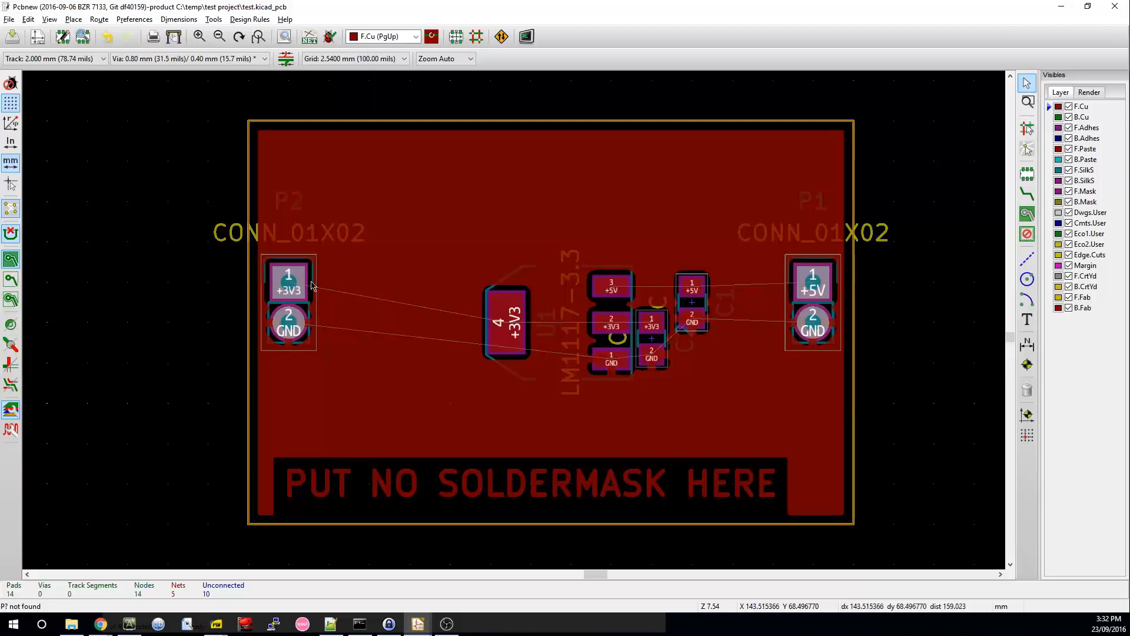
Step: Set the GND zone's clearance to 2 mm and remove the zone fill
double_click(852, 152)
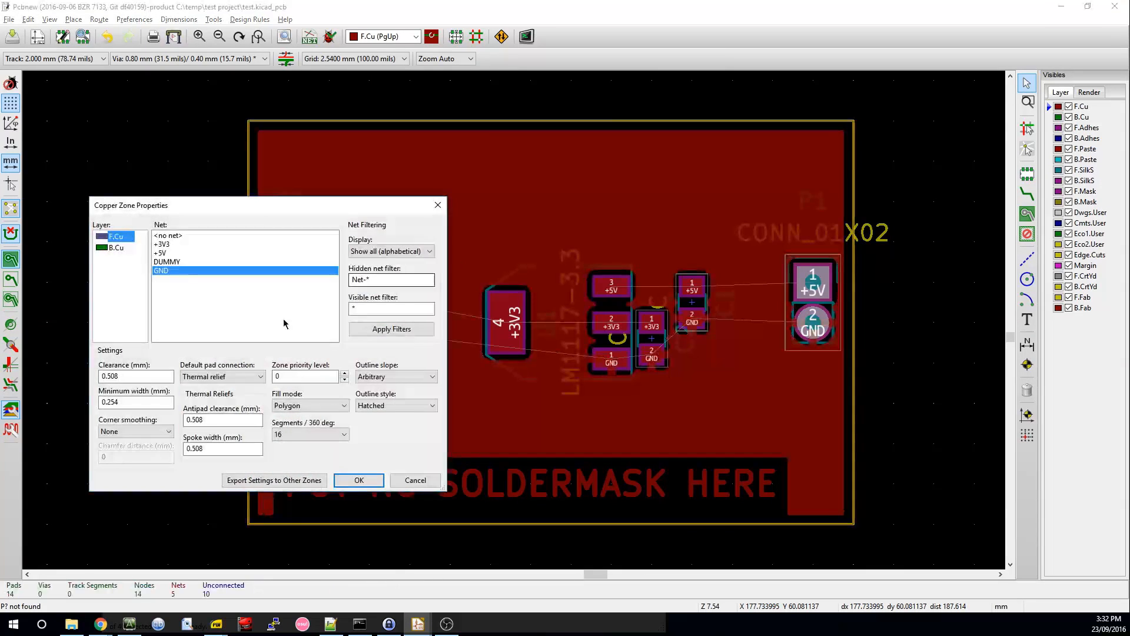
left_click_drag(262, 206, 805, 217)
left_click(679, 389)
left_click_drag(676, 390, 627, 394)
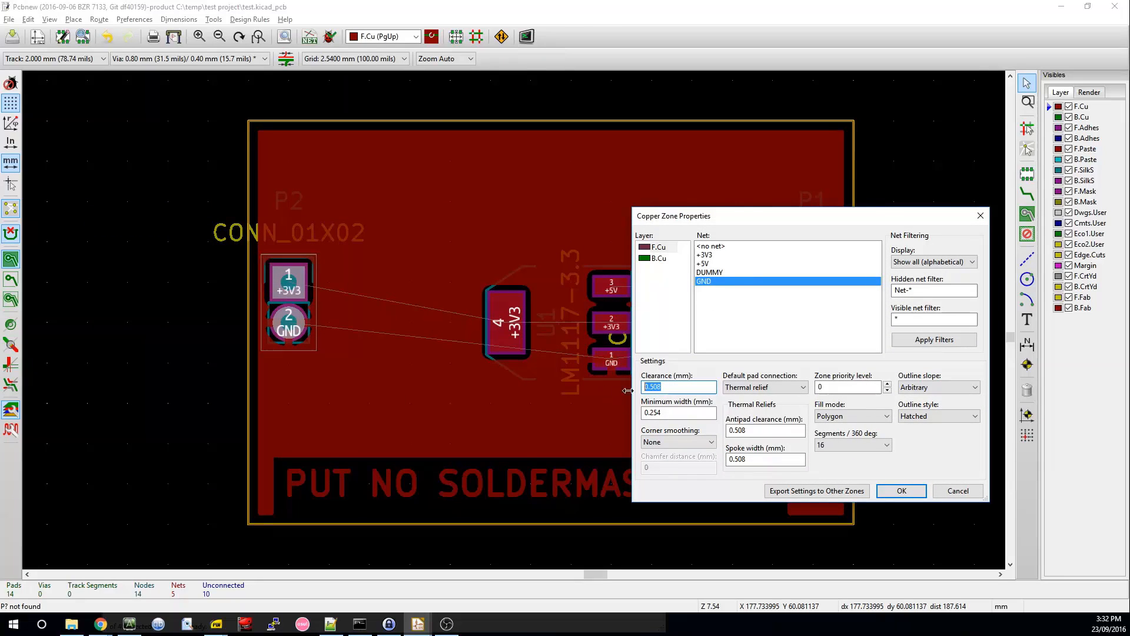
type("2")
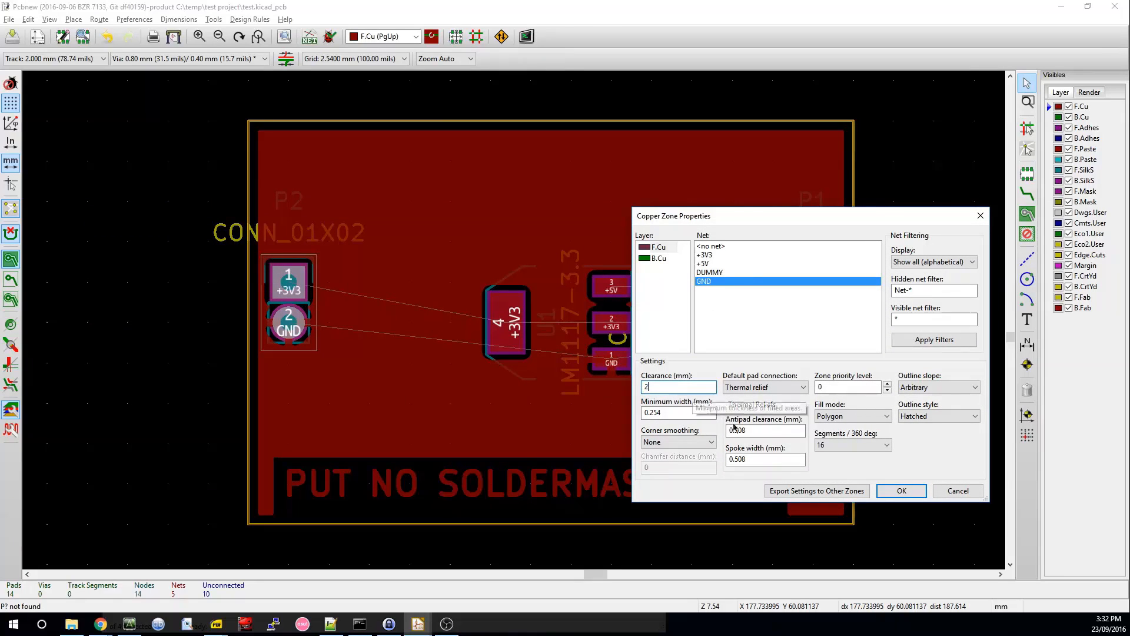
left_click(894, 492)
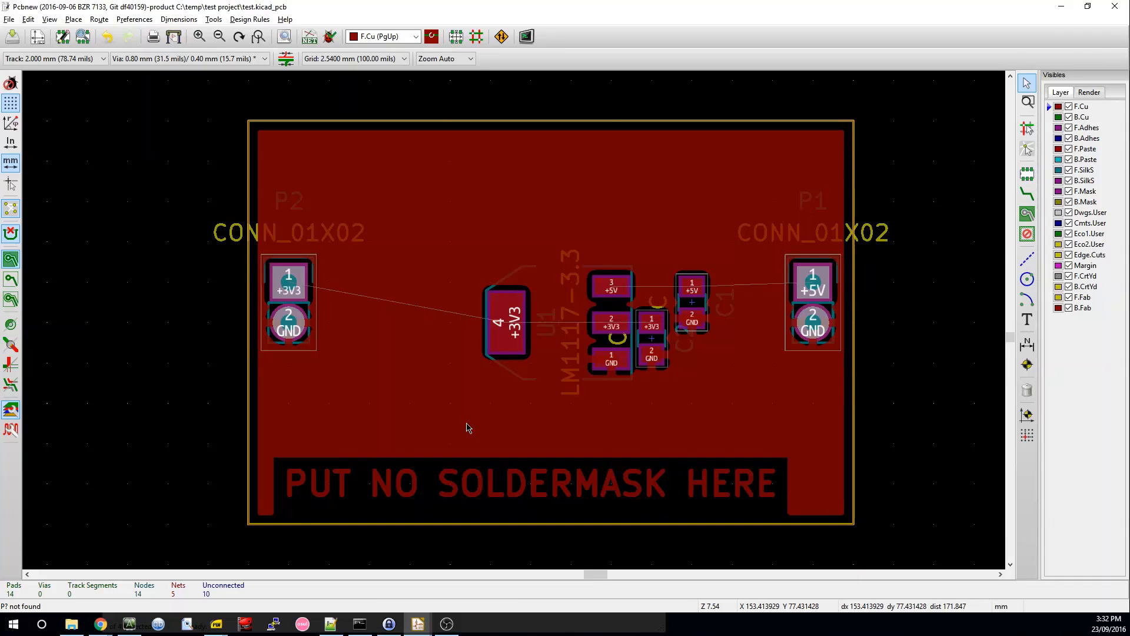
key("ctrl+b")
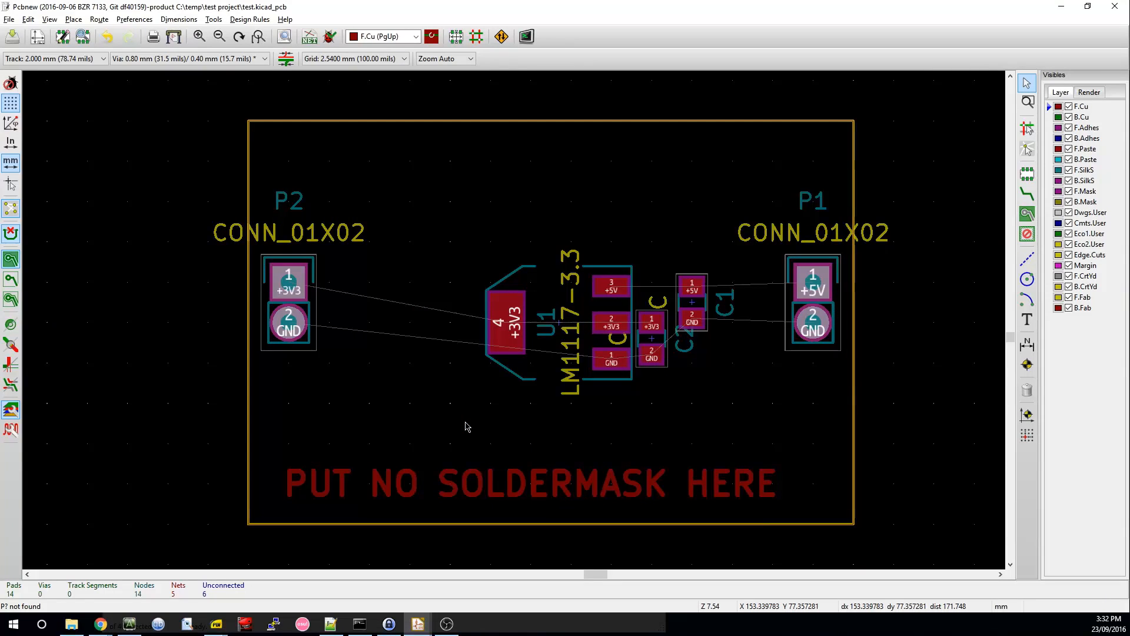
Step: Set the GND zone's clearance to 1 mm and refill the zone
right_click(854, 418)
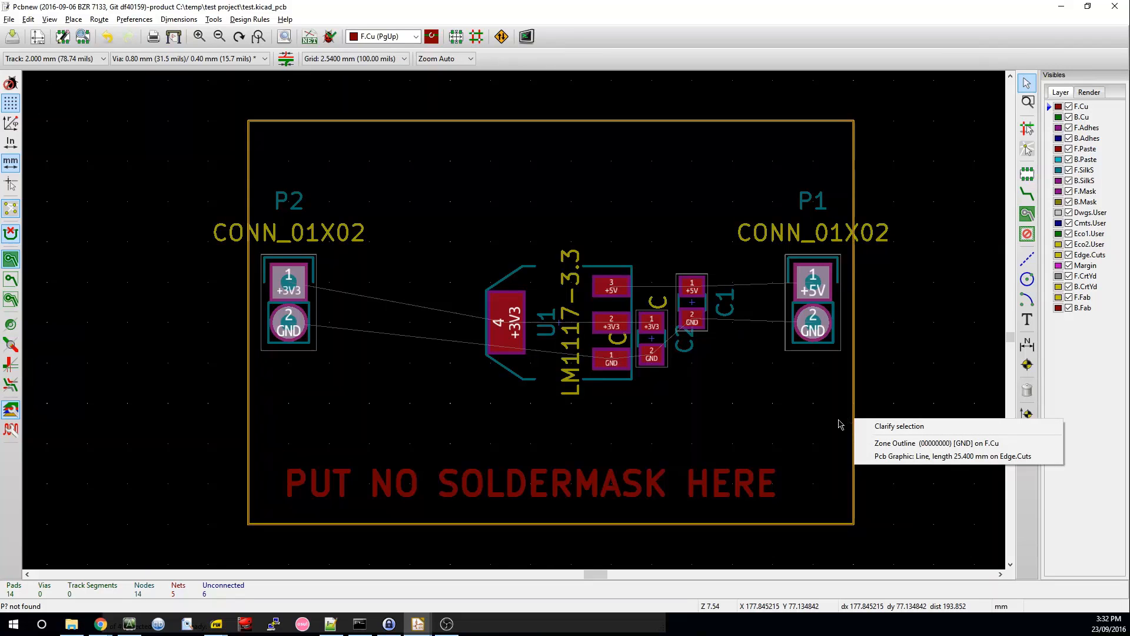
left_click(838, 420)
right_click(845, 416)
left_click(840, 415)
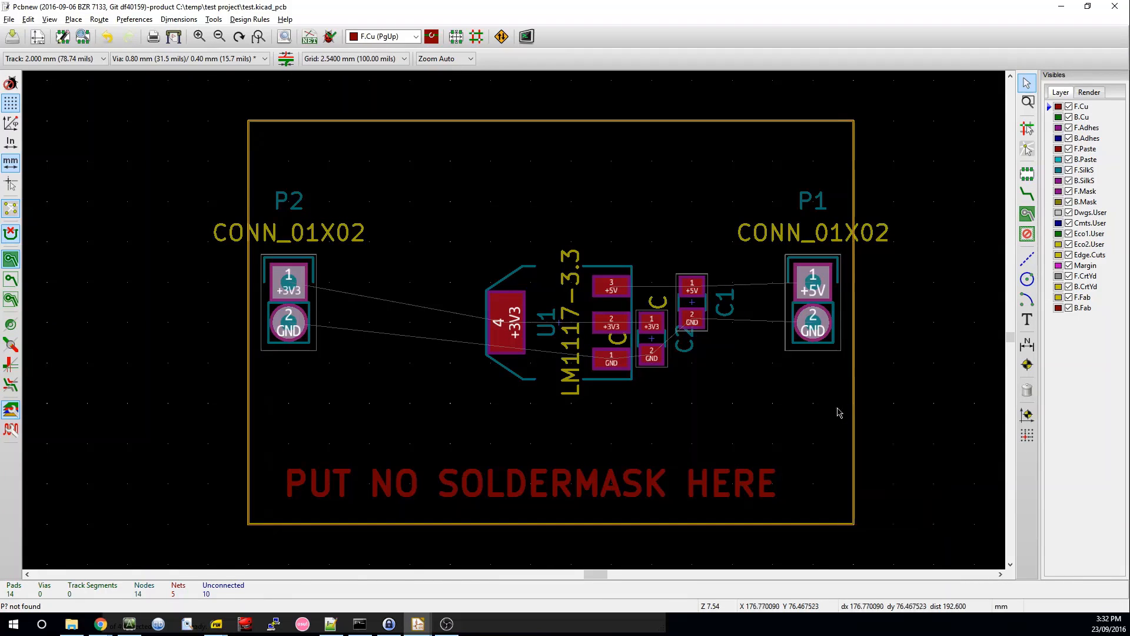
double_click(853, 409)
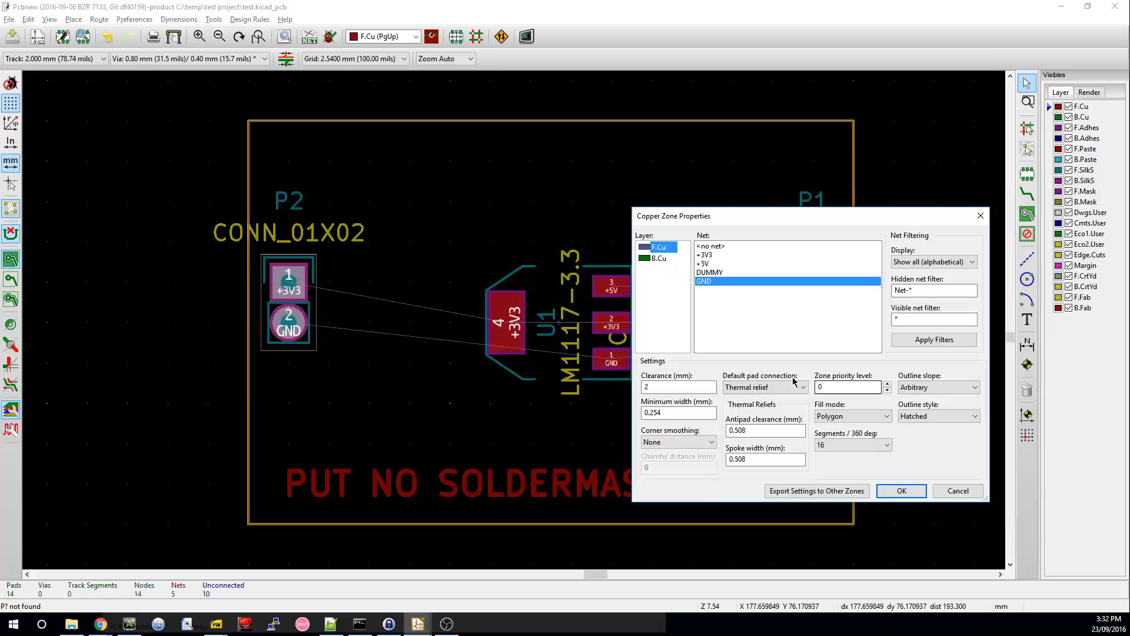
type("1")
left_click(902, 490)
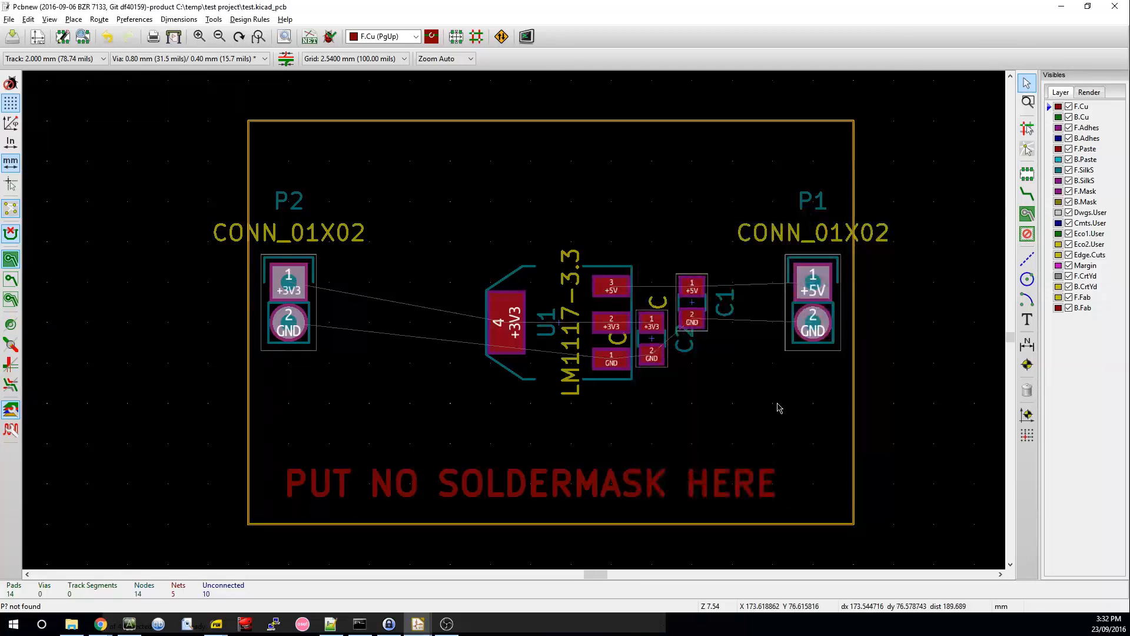
key("b")
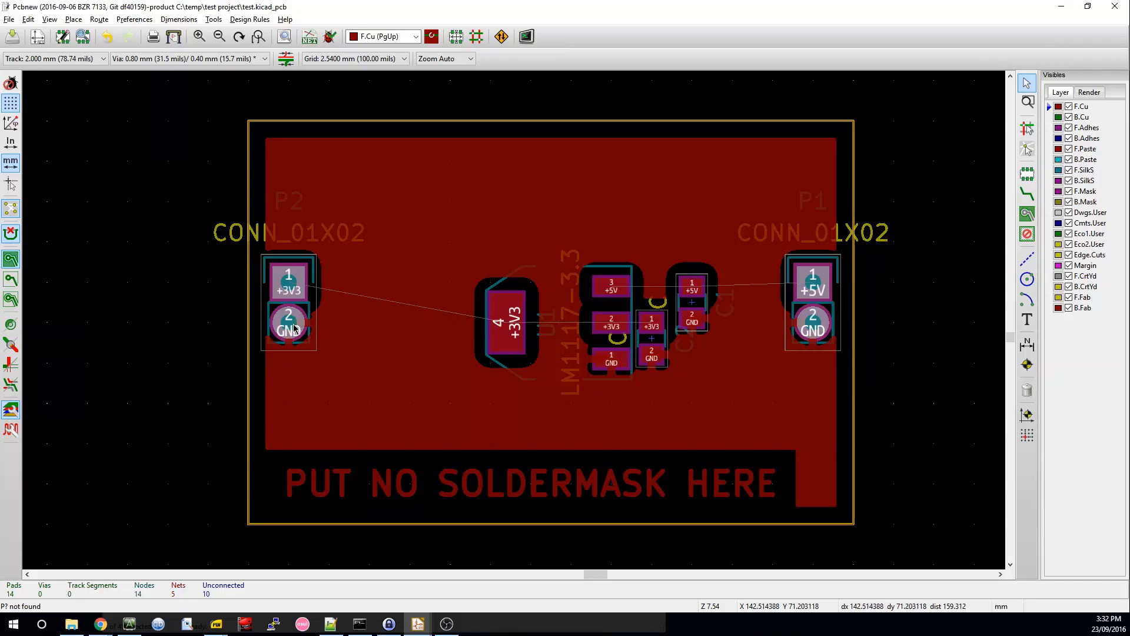
Step: Set the clearance of the GND zone on F.Cu to 1.5 mm
left_click(858, 387)
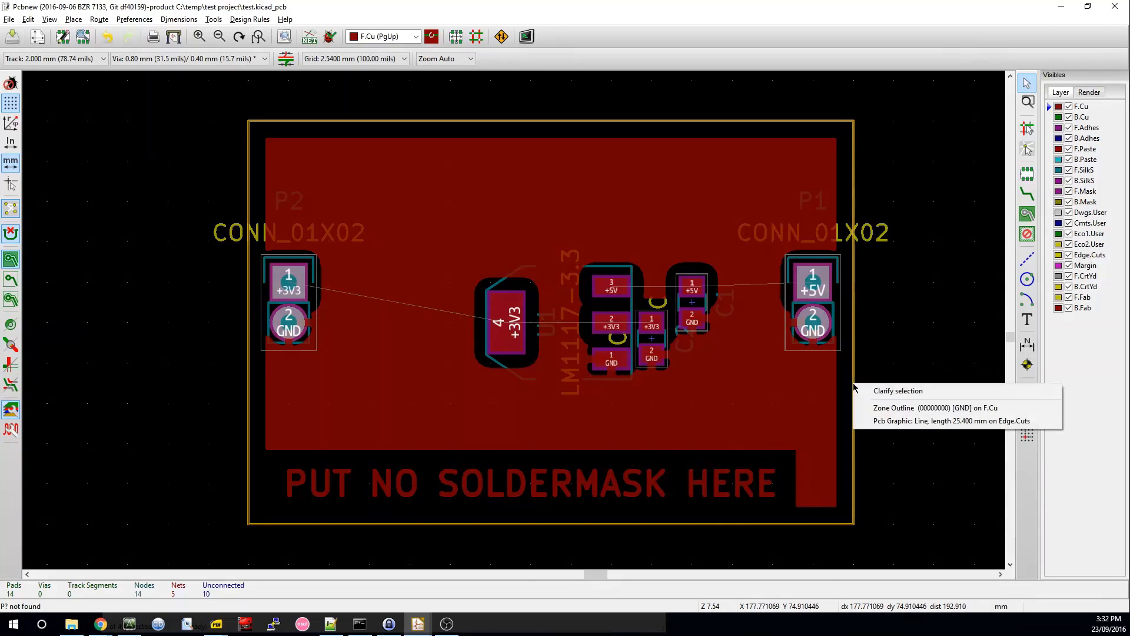
left_click(873, 409)
key("e")
key("BackSpace")
key("BackSpace")
key("BackSpace")
key("BackSpace")
key("BackSpace")
type("1.5")
left_click(901, 490)
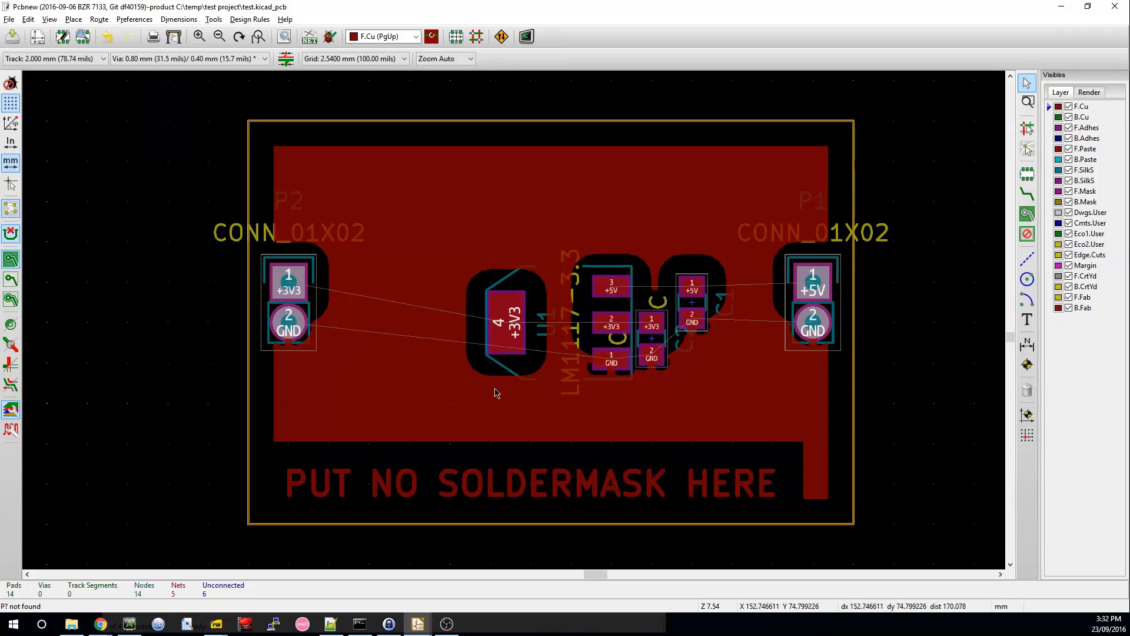
Step: Return the GND zone's clearance to 1 mm
double_click(851, 395)
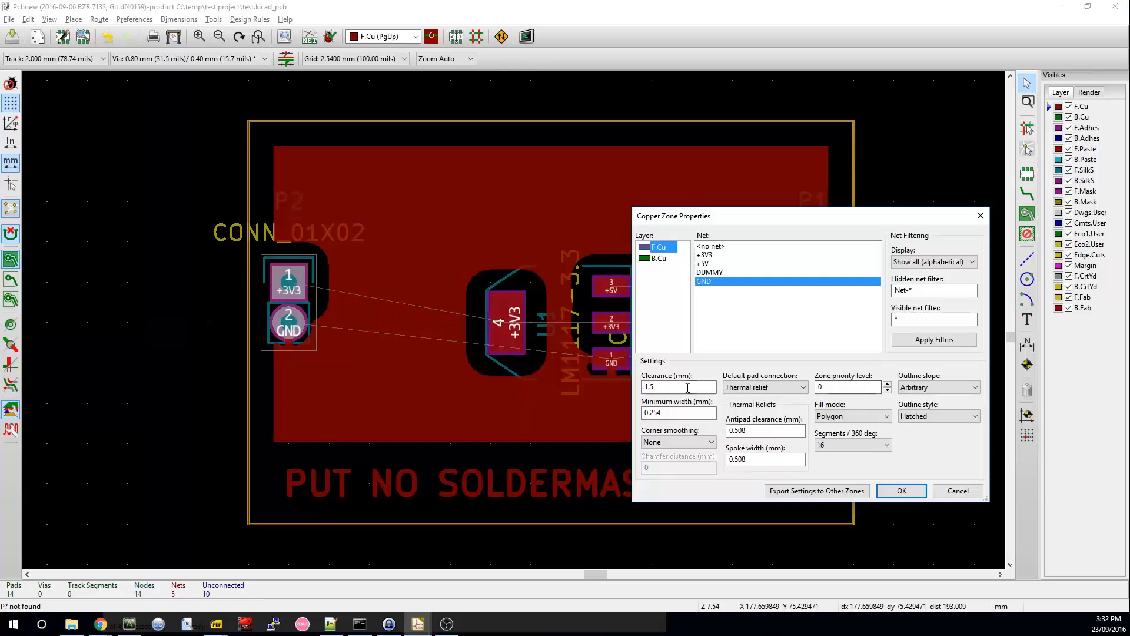
type("1")
left_click(908, 493)
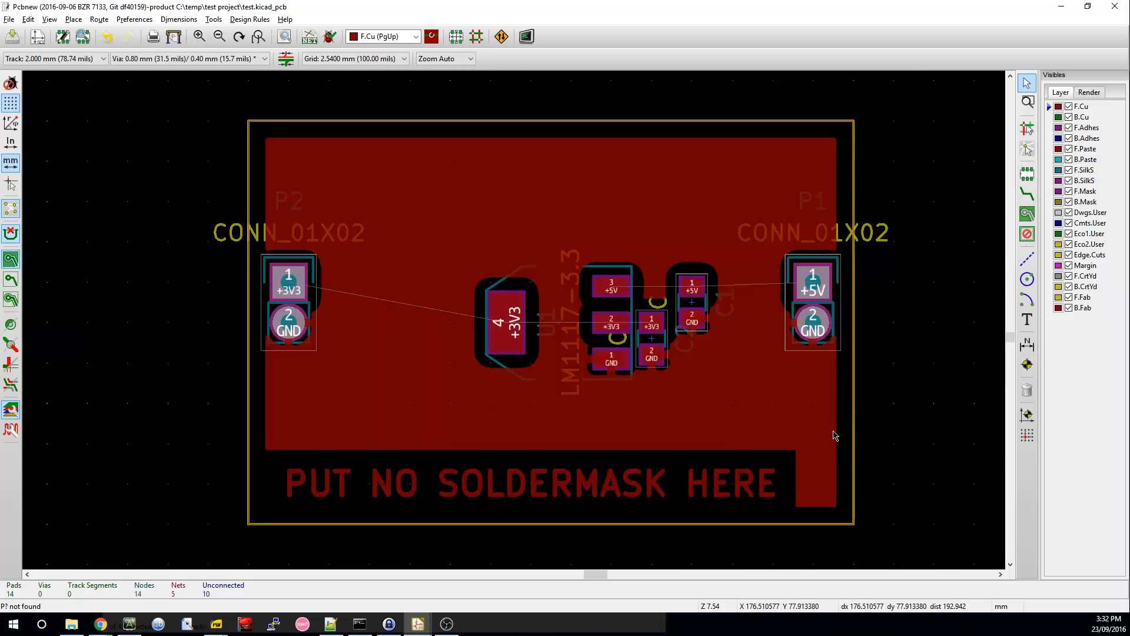
Step: Set the GND zone's corner smoothing to Fillet with a 2 mm radius and reapply the zone properties
left_click(854, 416)
double_click(851, 412)
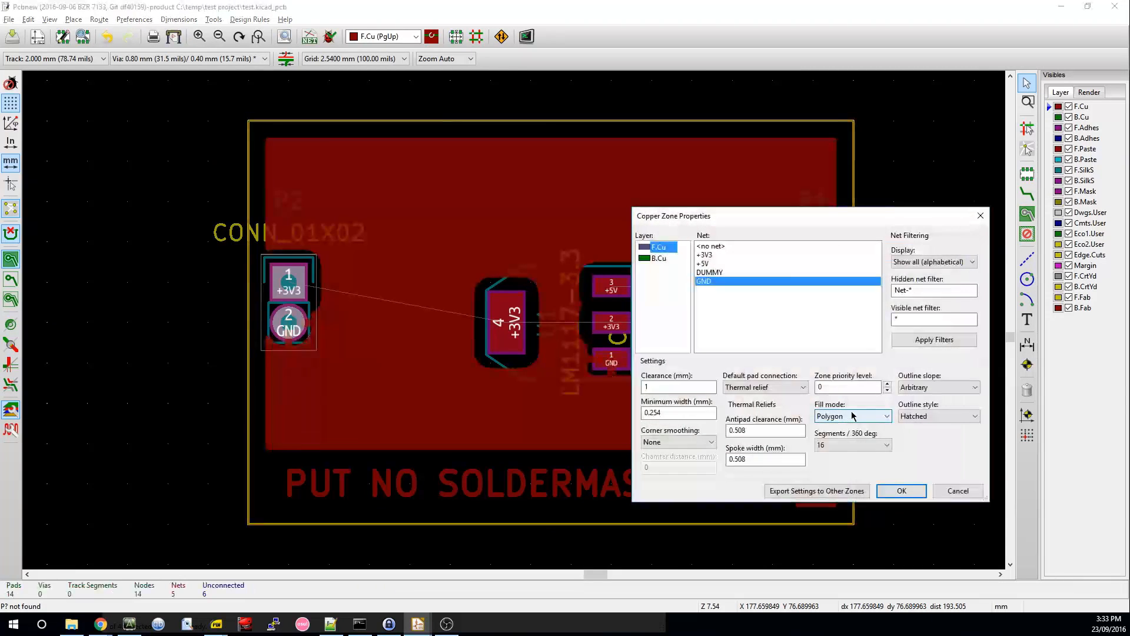
left_click(686, 442)
left_click(675, 470)
key("Tab")
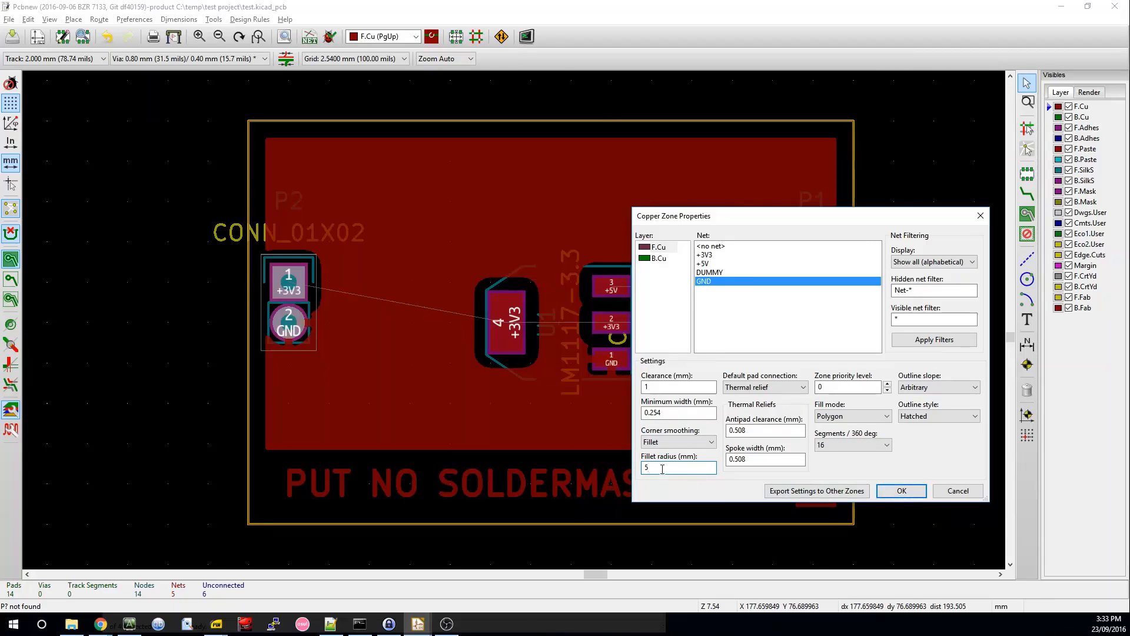
left_click(901, 490)
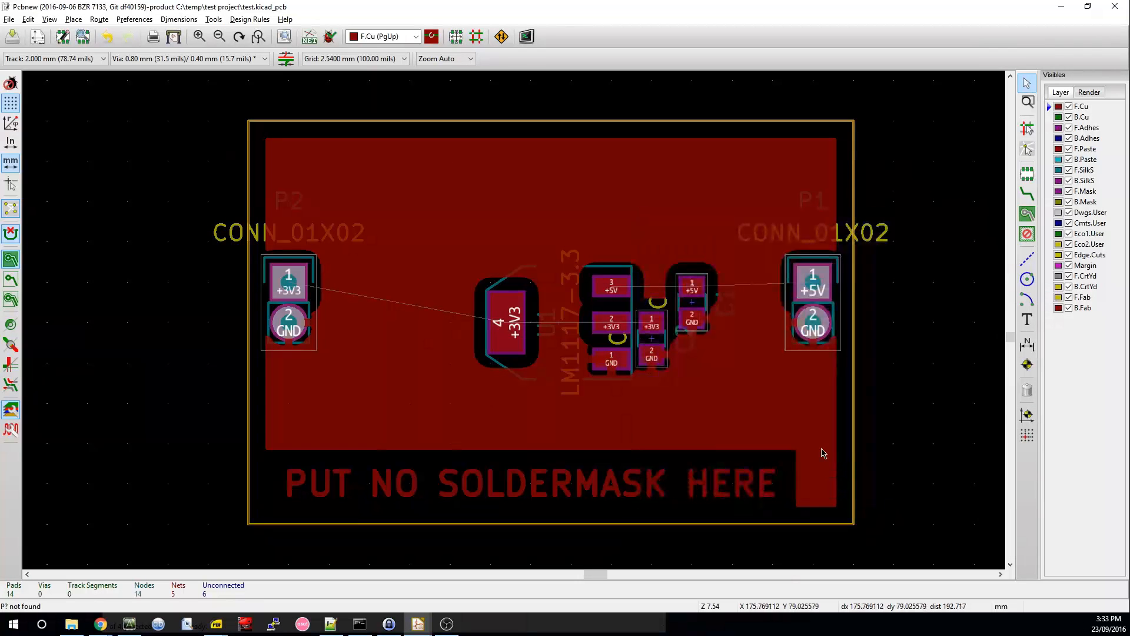
double_click(853, 452)
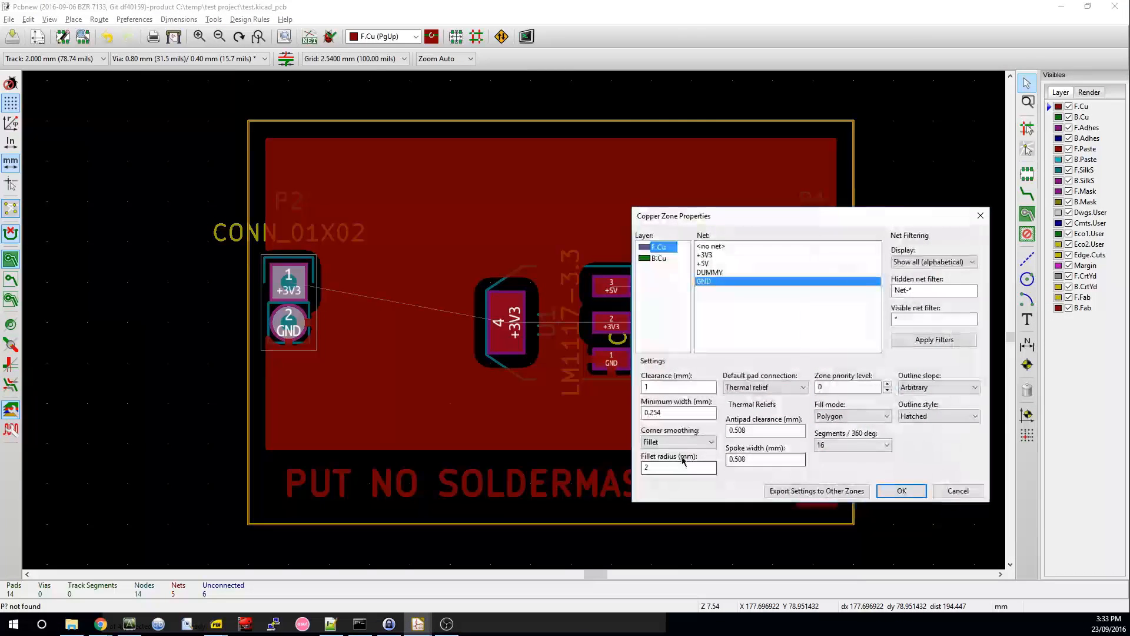
left_click(884, 498)
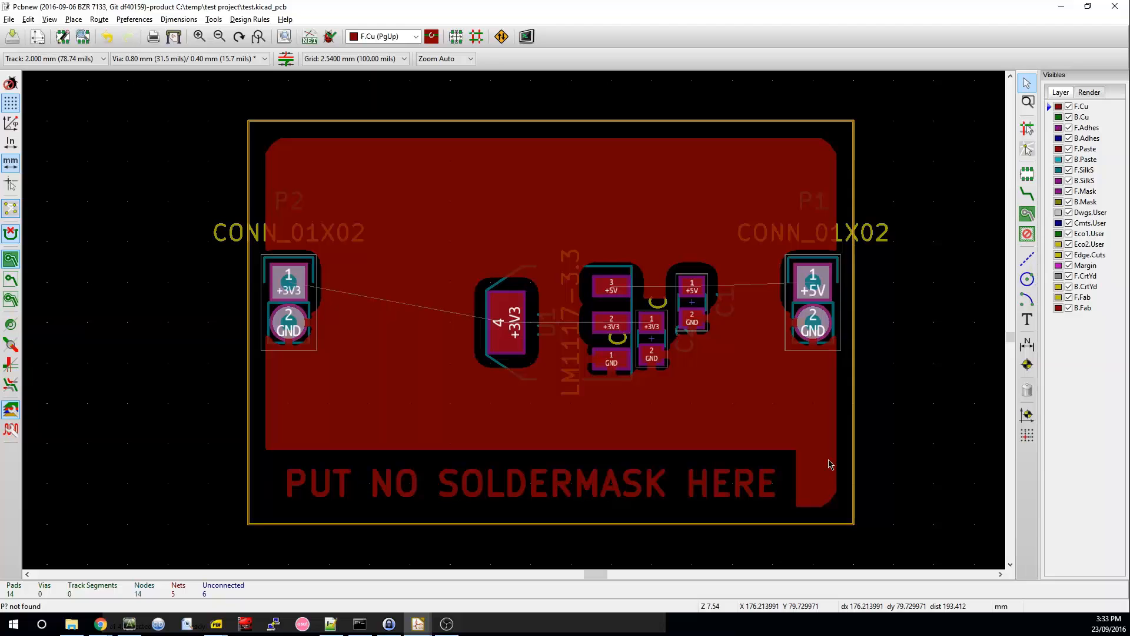
Step: Set the GND zone's fillet radius to 121 mm
left_click(854, 459)
left_click(894, 479)
key("e")
left_click_drag(669, 466, 547, 465)
type("121")
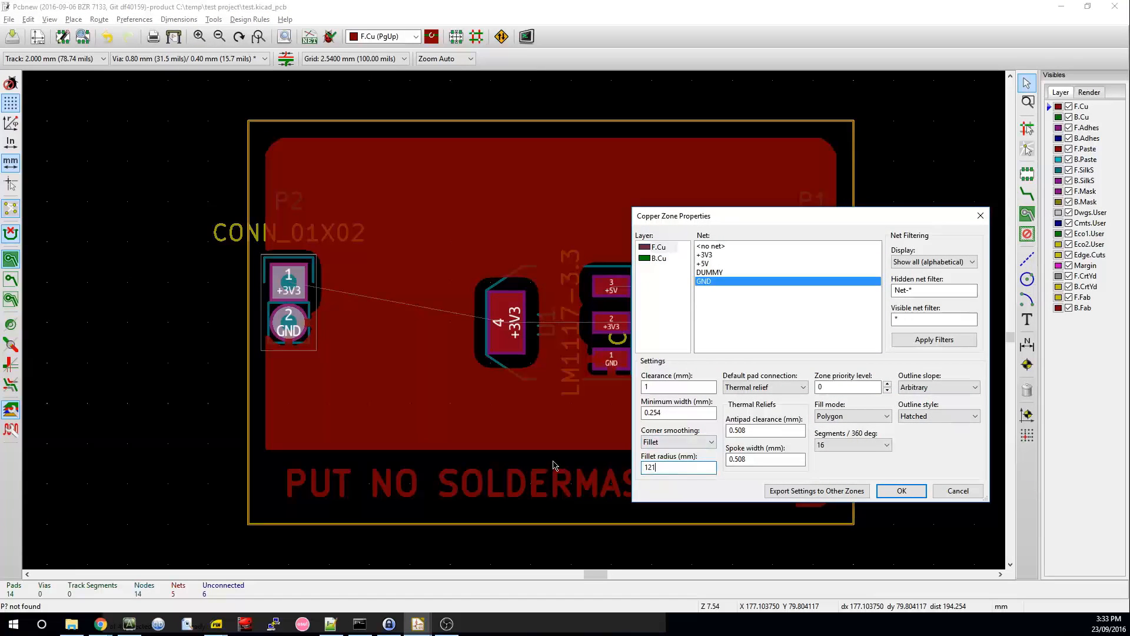
left_click(880, 495)
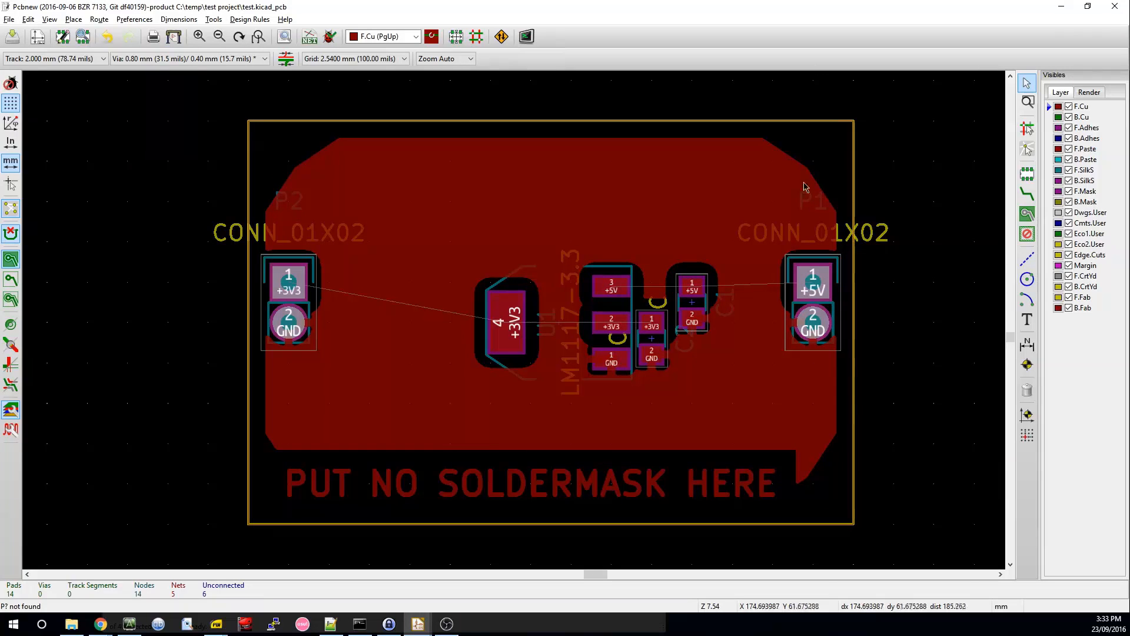
Step: Set the grid to 0.6350 mm (25.00 mils) and start a new F.Cu copper zone on net +3V3 between U1's pads 2 and 3
left_click(853, 418)
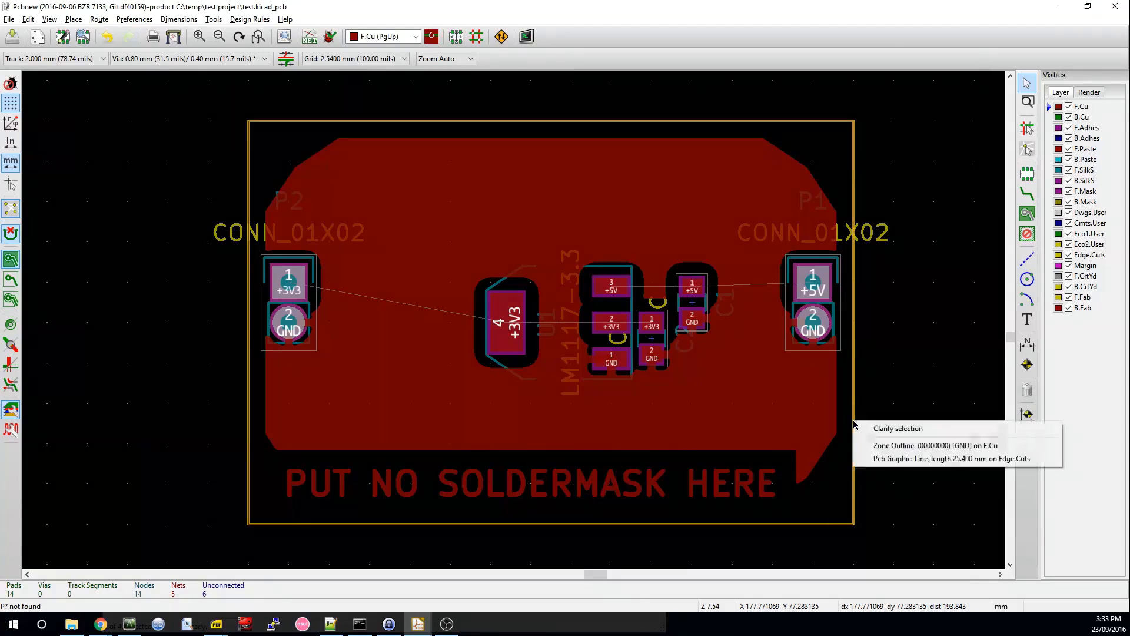
left_click(1027, 213)
left_click(1027, 214)
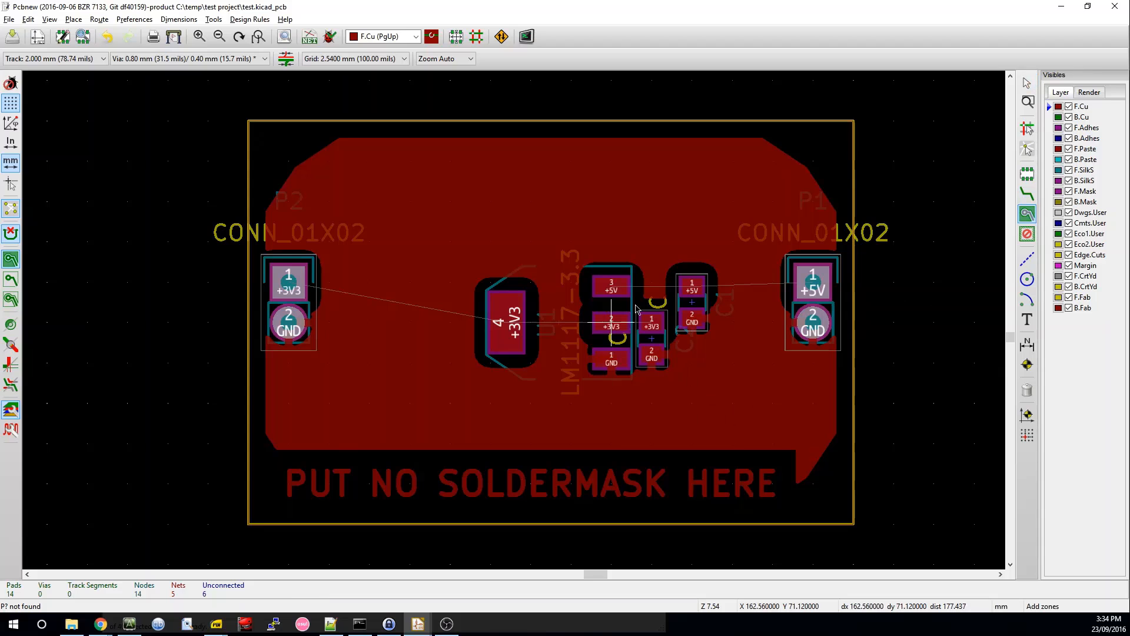
left_click(385, 58)
left_click(387, 87)
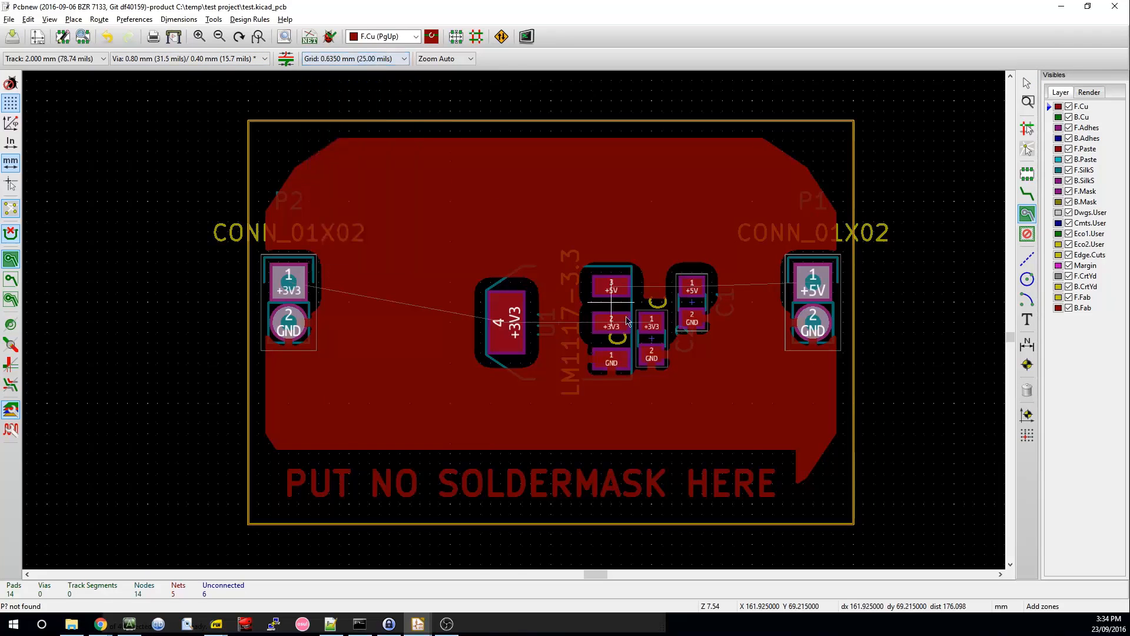
left_click(622, 301)
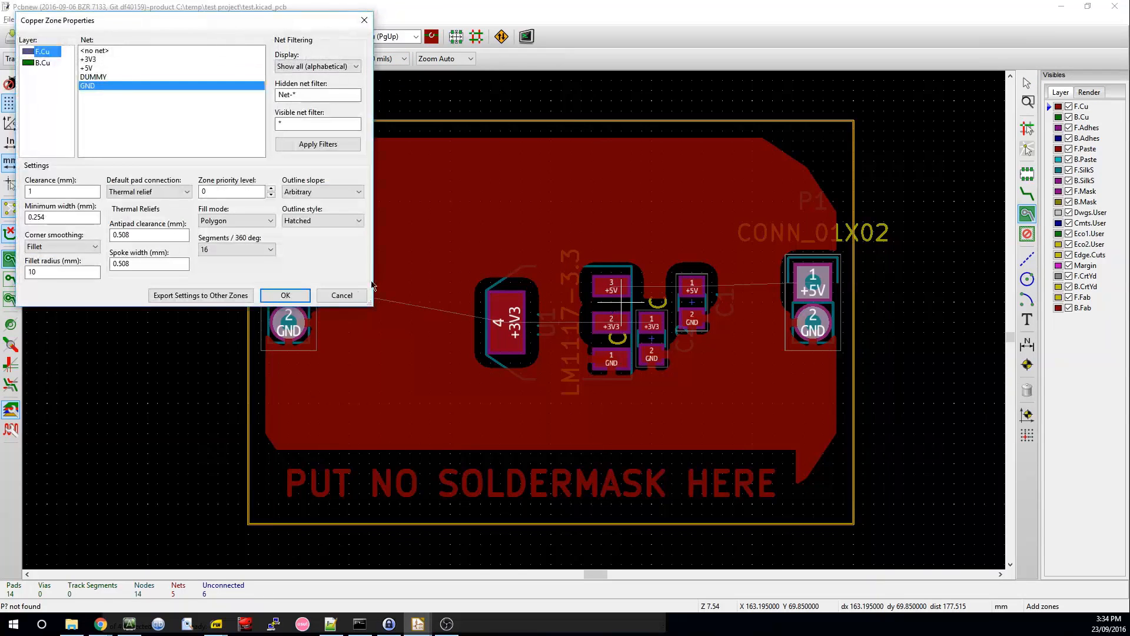
left_click(114, 61)
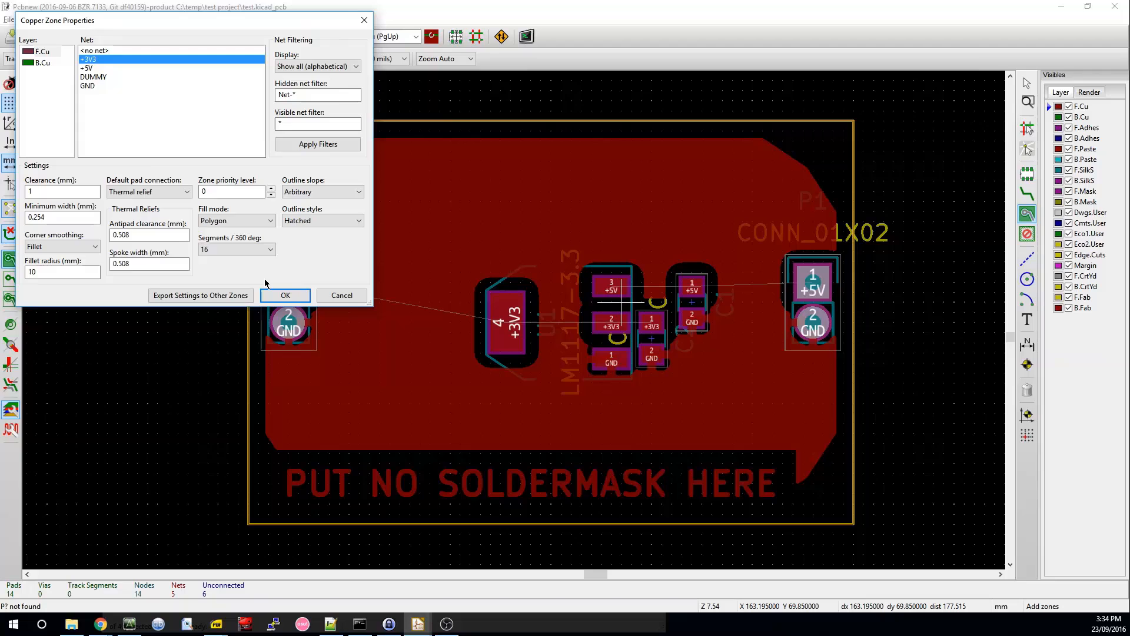
left_click(285, 296)
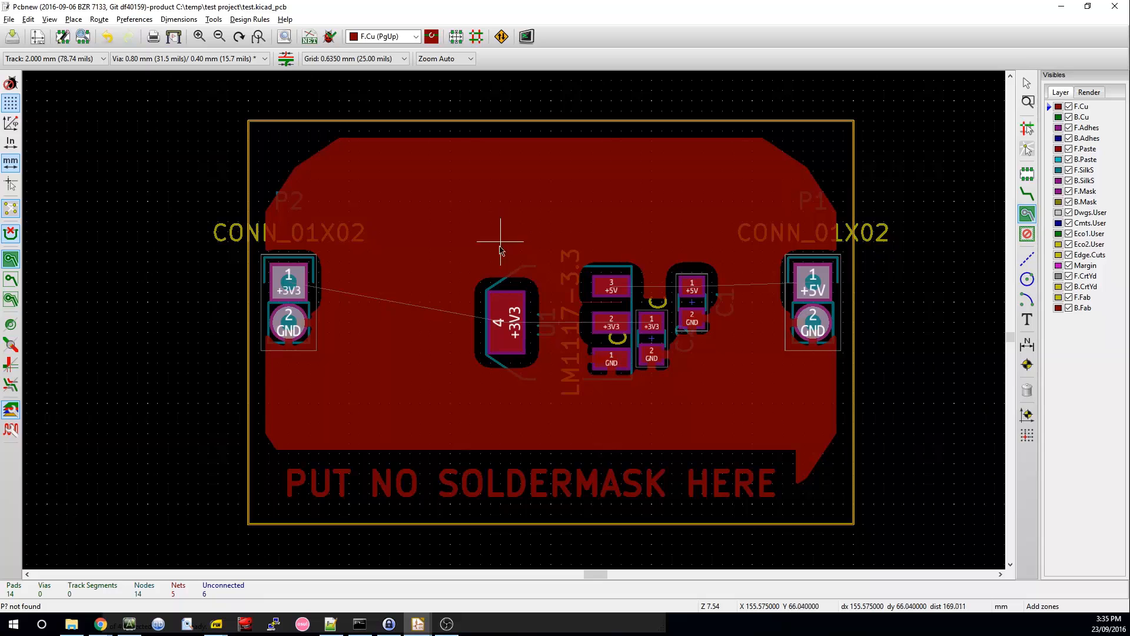
Step: Outline the +3V3 zone around the +3V3 pads of P2, U1 and the nearby capacitor, and close it at its starting corner
left_click(520, 232)
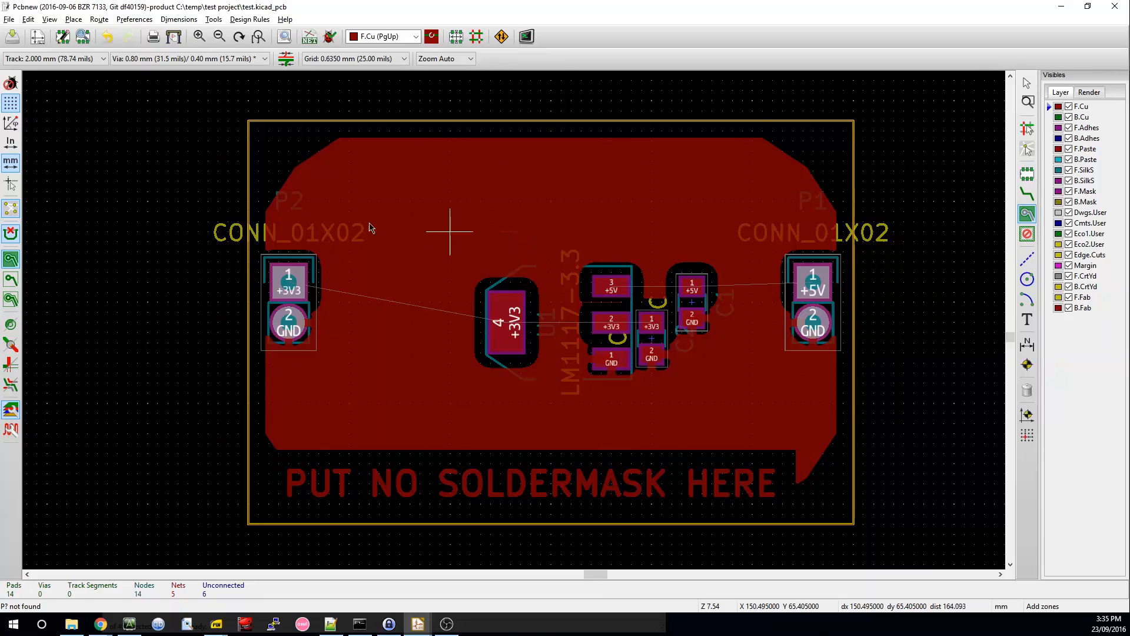
left_click(259, 232)
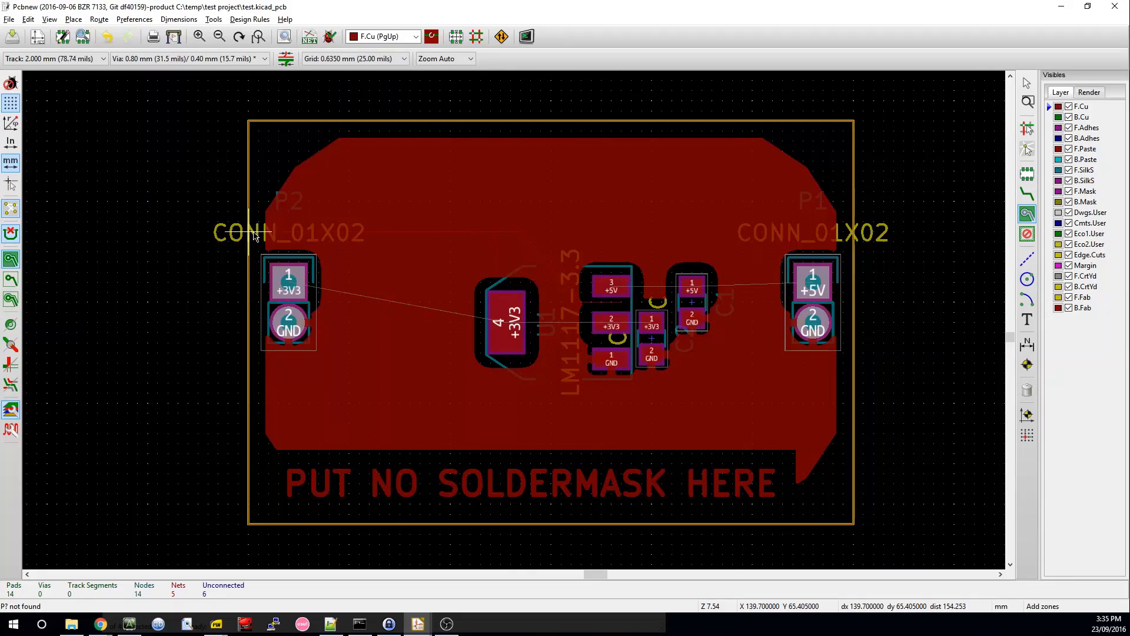
left_click(251, 303)
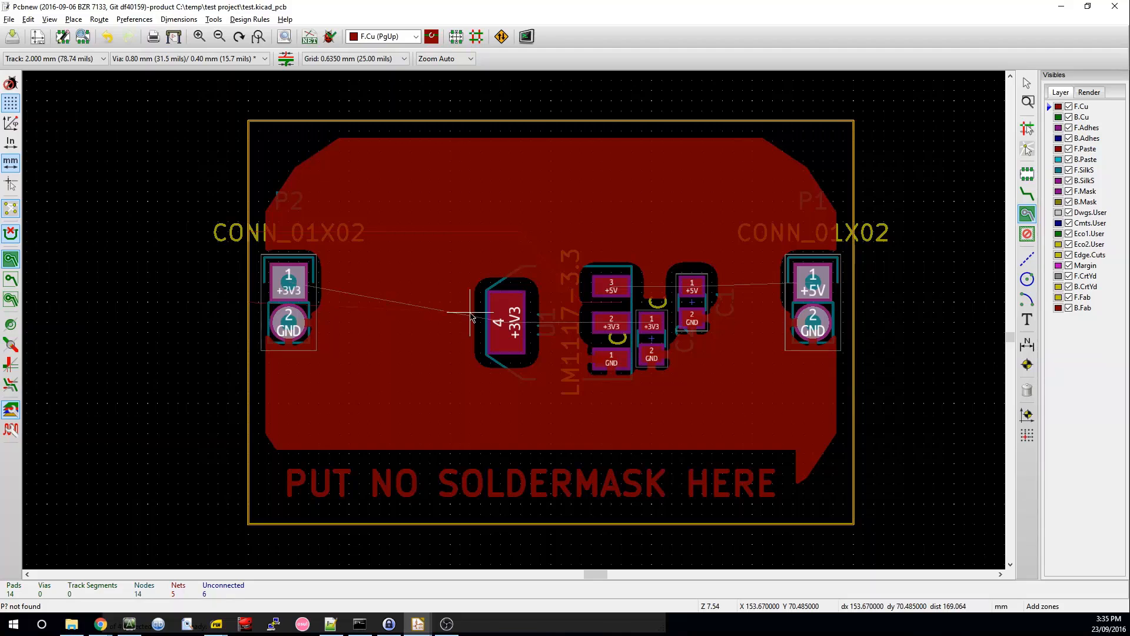
left_click(439, 374)
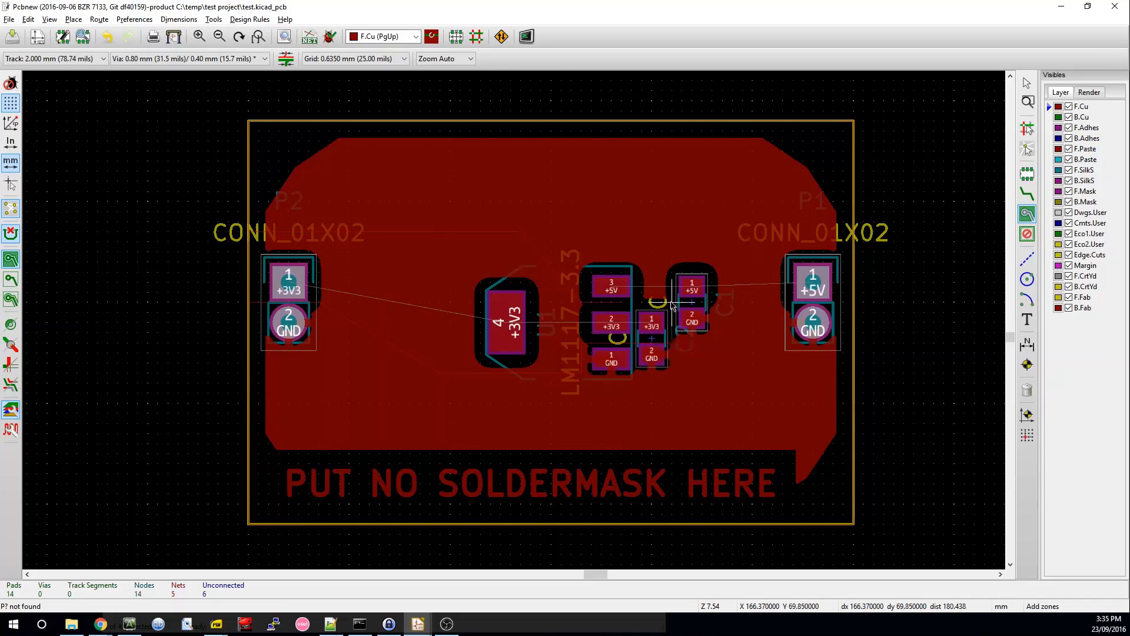
double_click(626, 304)
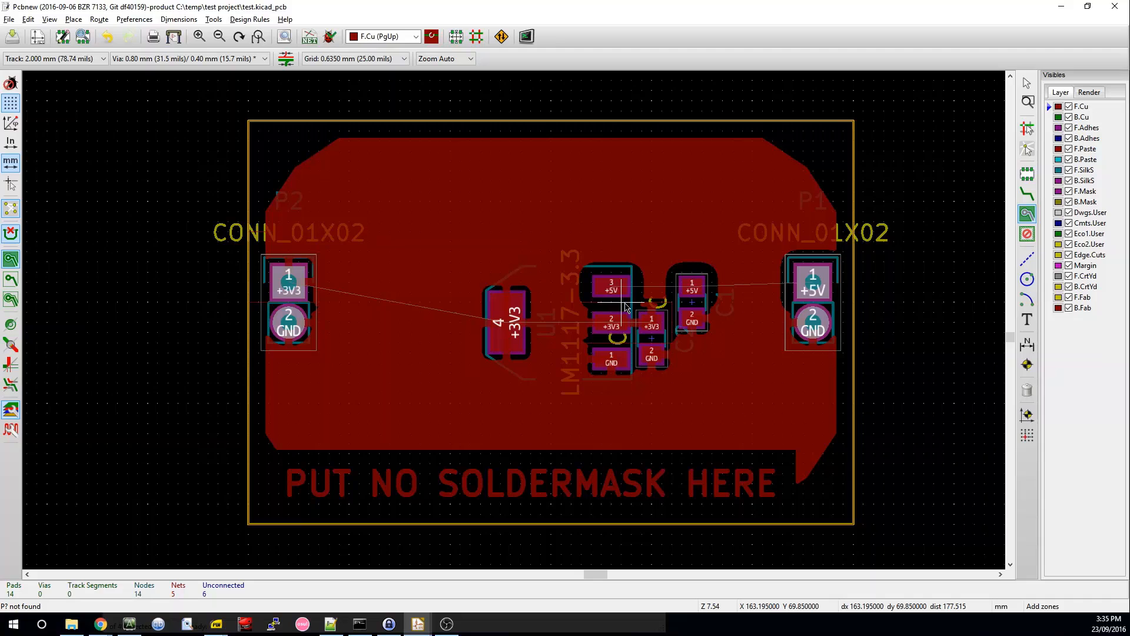
key("Escape")
Step: Switch the active layer to B.Cu and back to F.Cu, and save the board
key("Page_Down")
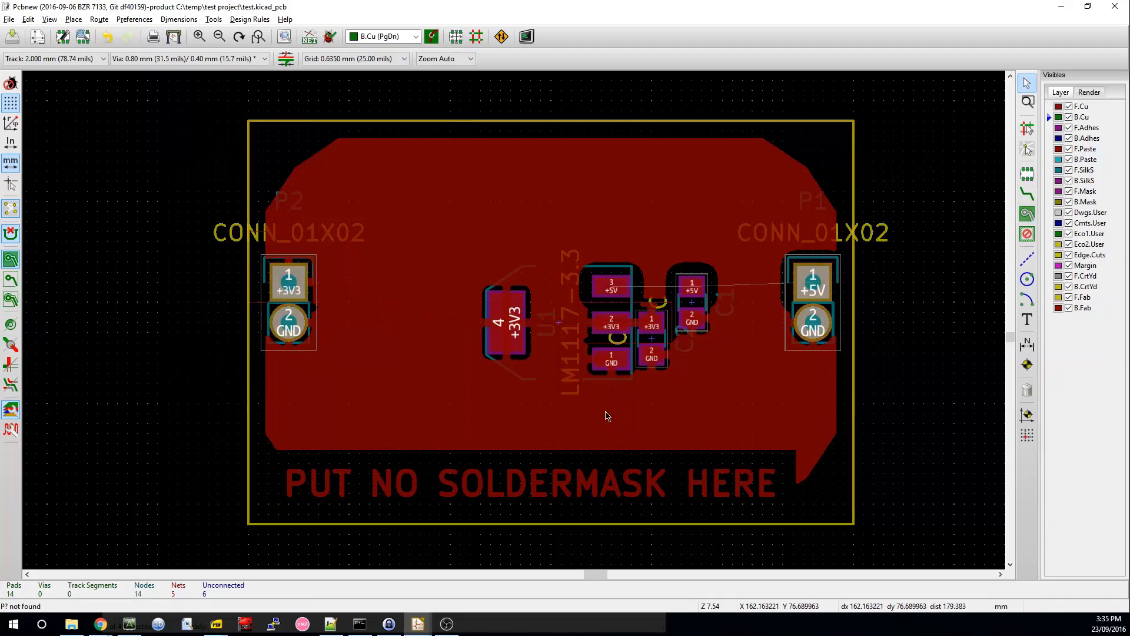
key("Page_Up")
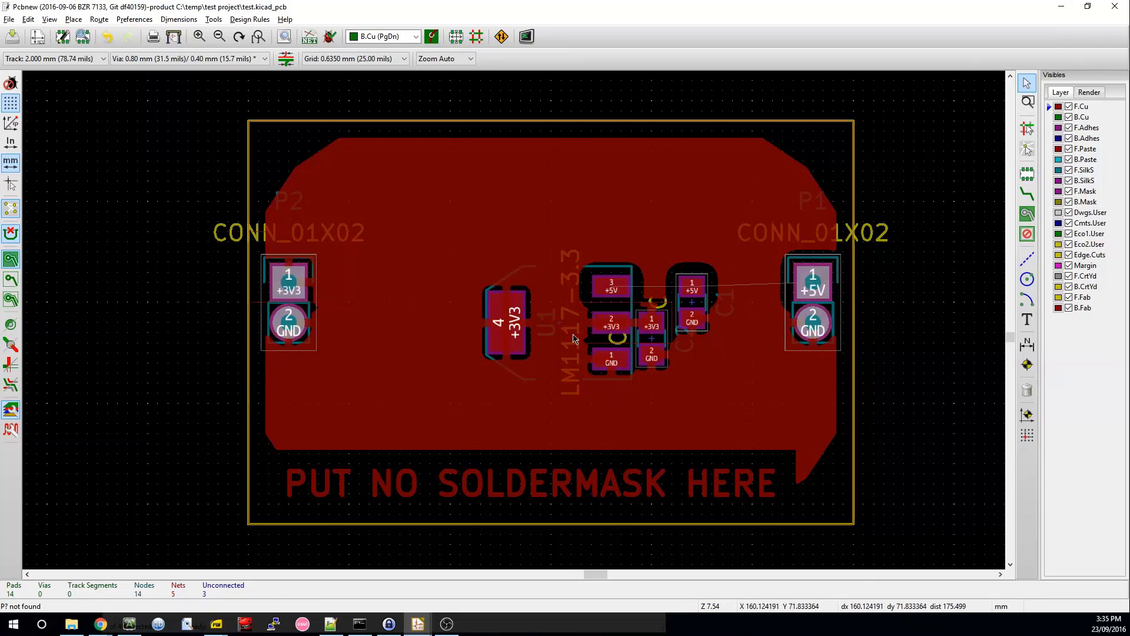
key("ctrl+s")
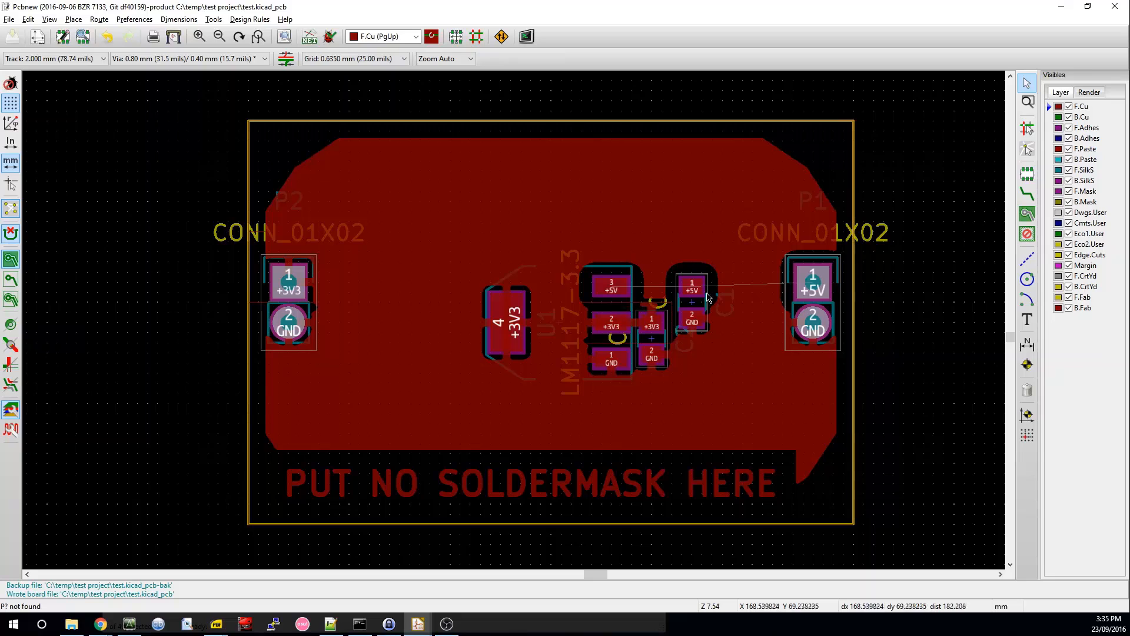
Step: Inspect the +3V3 zone's outline, run the design rule check and read through the reported copper zone problems
left_click(256, 307)
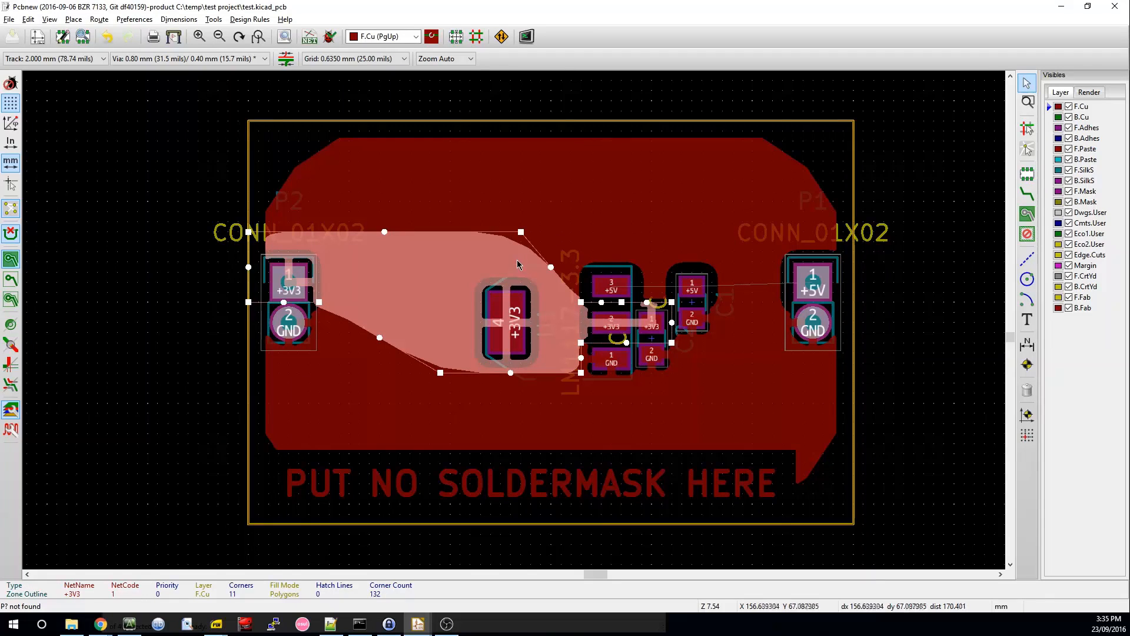
left_click(329, 36)
left_click(734, 225)
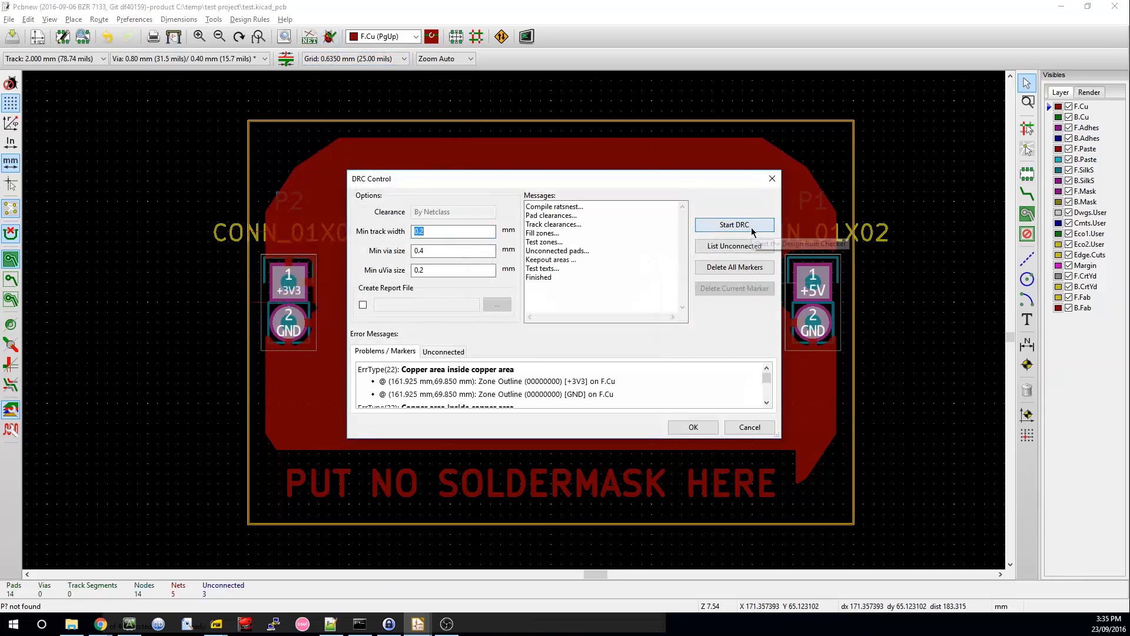
left_click_drag(556, 172, 557, 134)
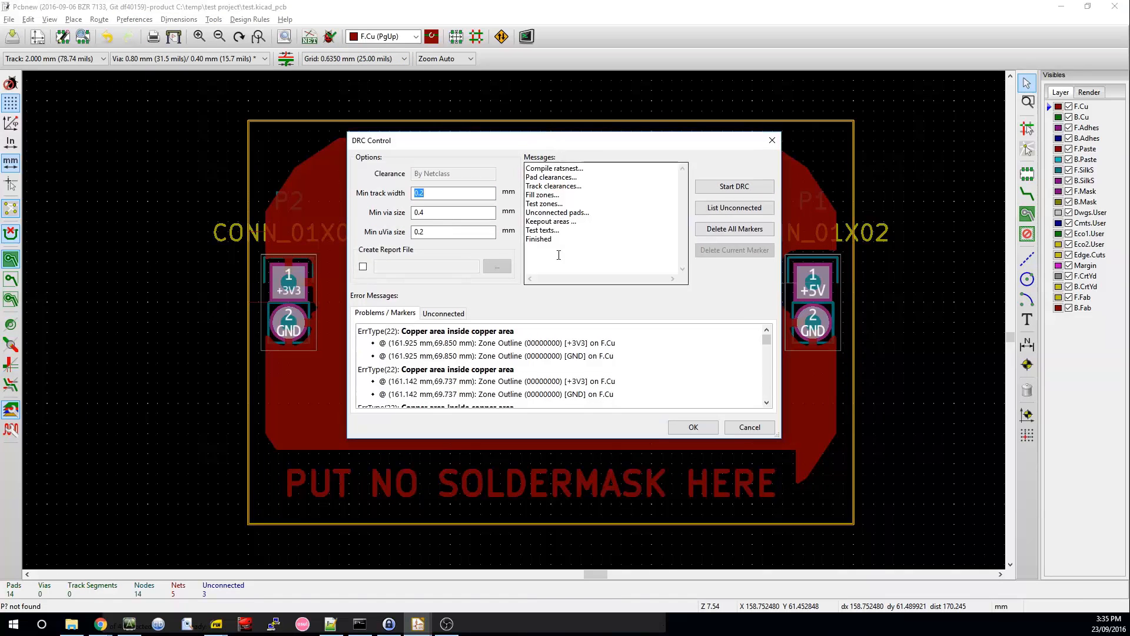
scroll(655, 362, "down", 3)
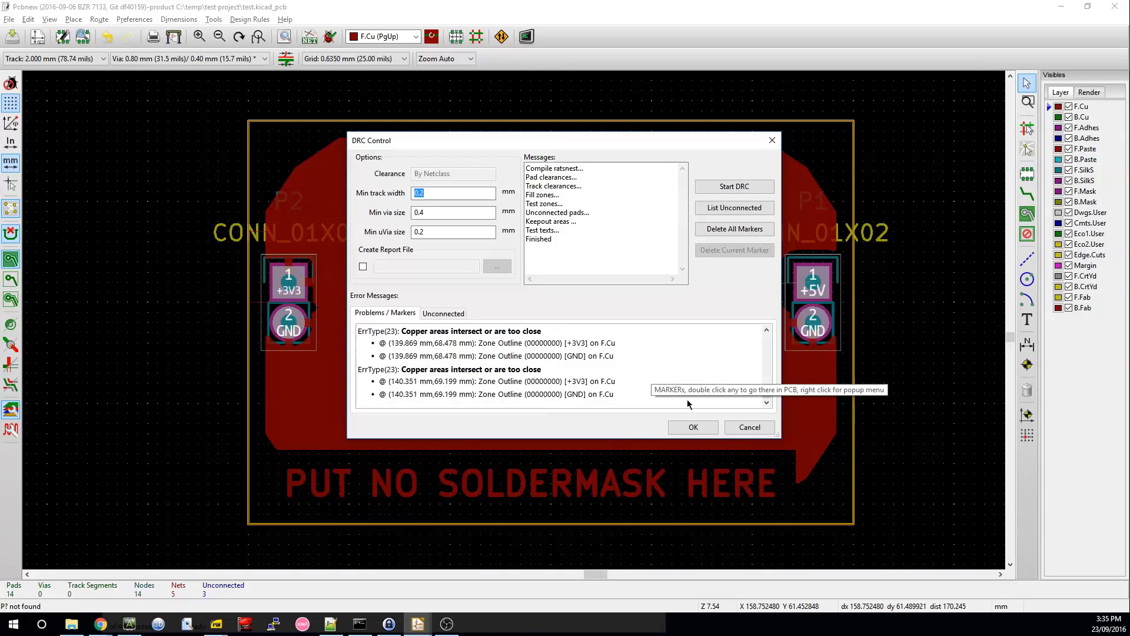
left_click(701, 429)
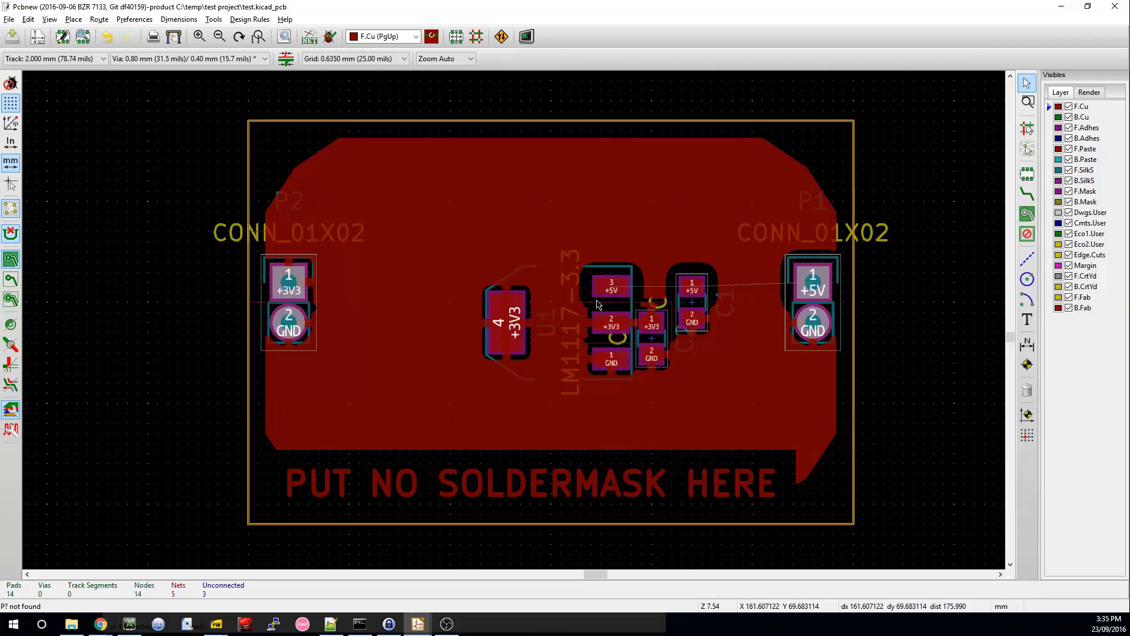
Step: Set the priority level of the +3V3 zone on F.Cu to 1
left_click(248, 304)
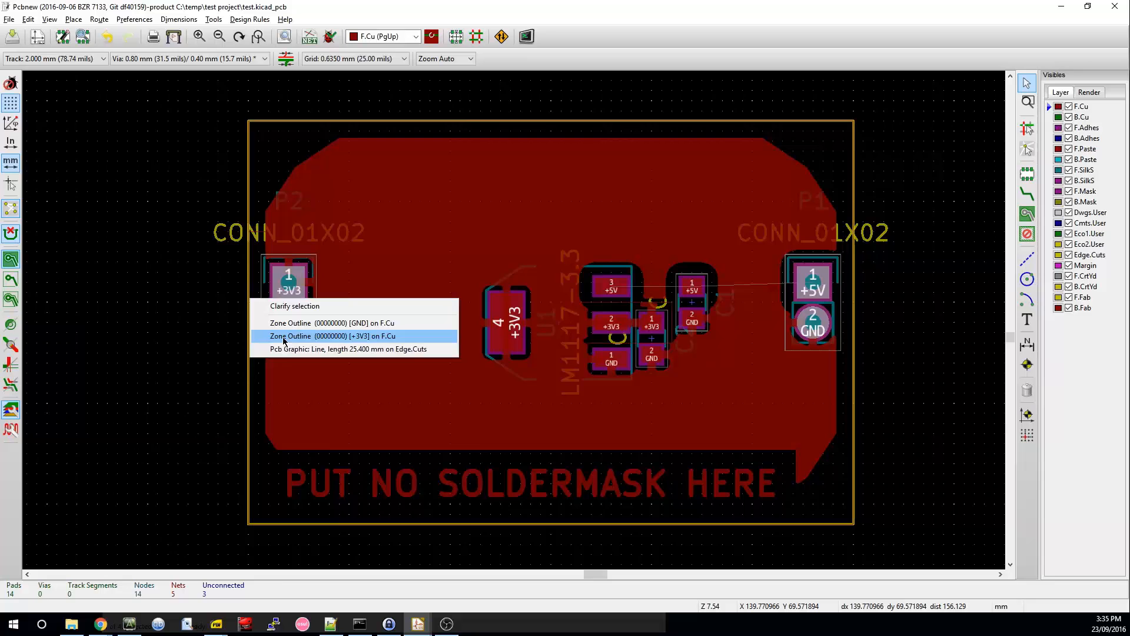
left_click(263, 340)
key("e")
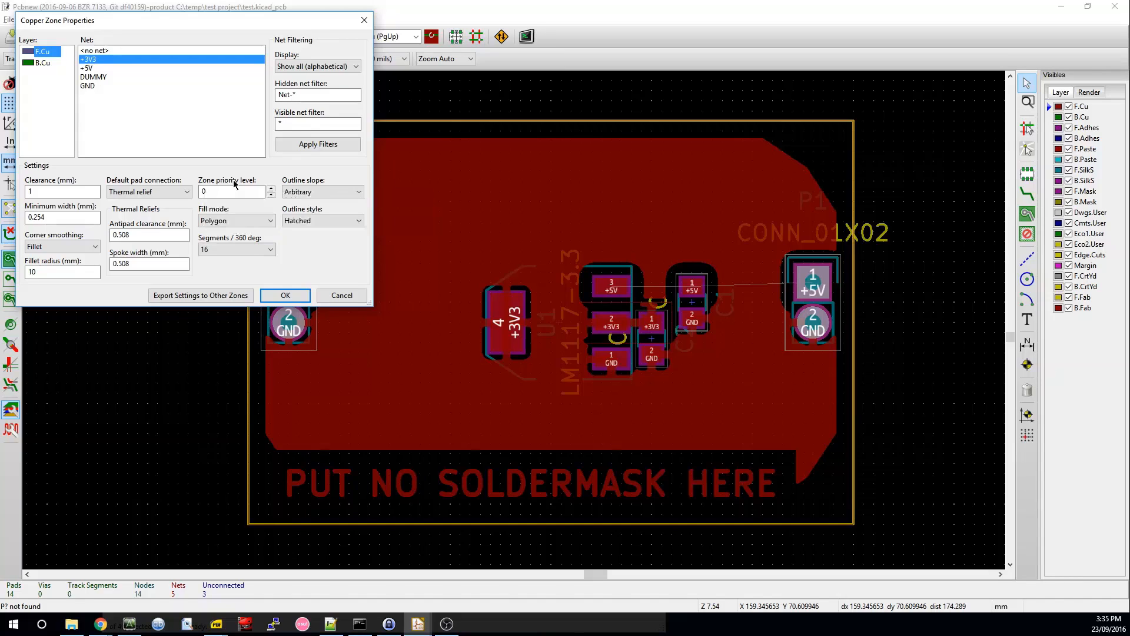
double_click(209, 191)
type("1")
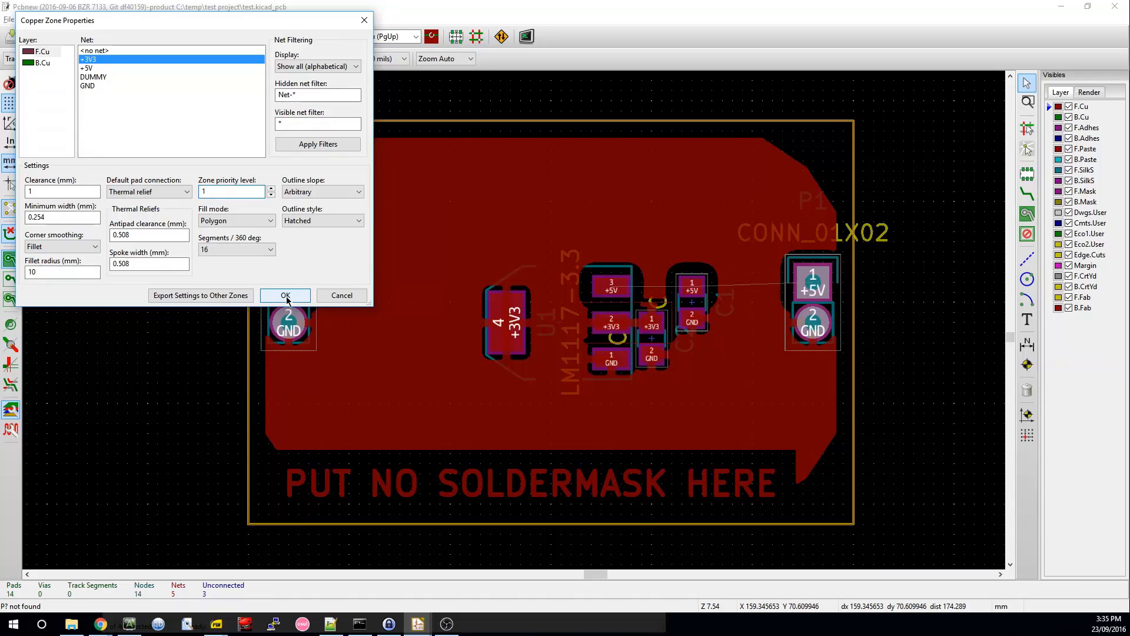
left_click(284, 296)
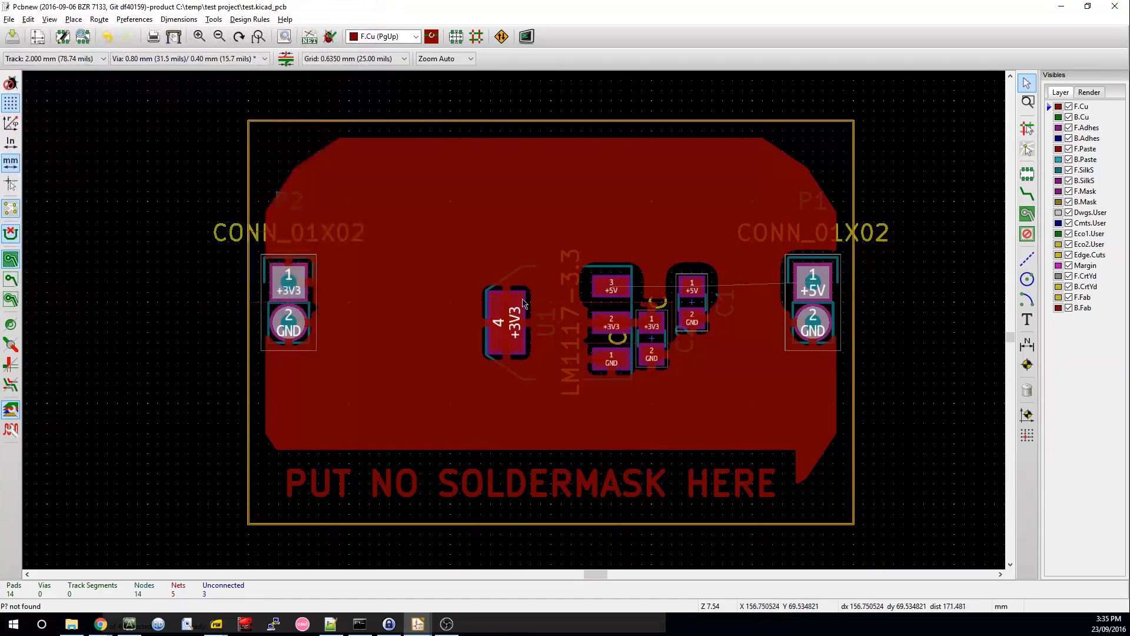
Step: Refill all copper zones on the board so the new +3V3 zone priority takes effect
left_click(591, 308)
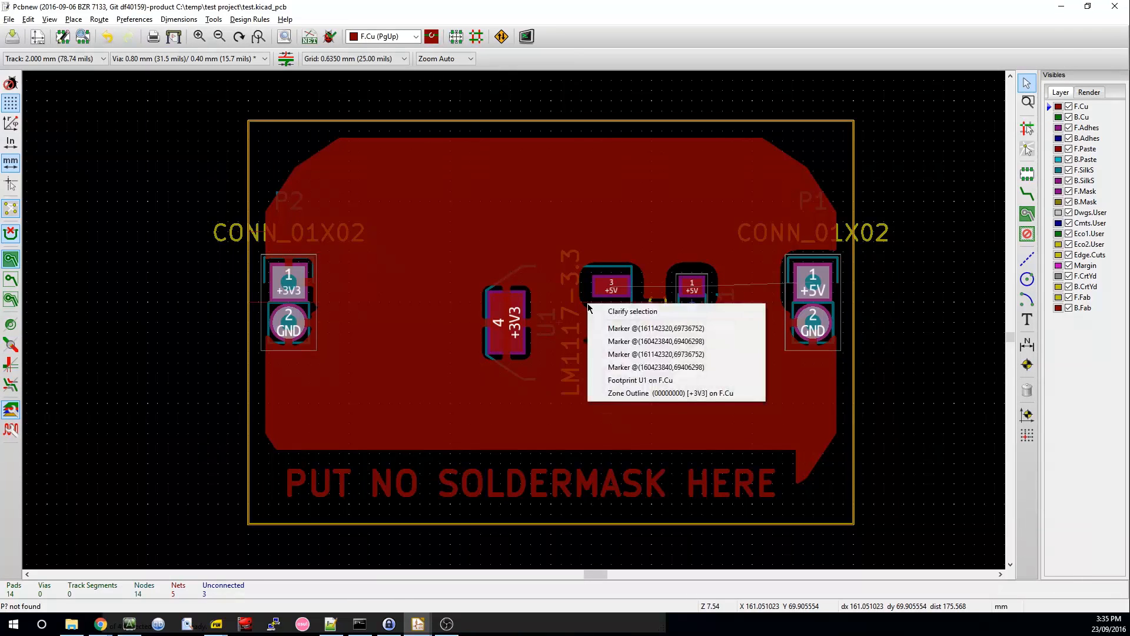
left_click(624, 353)
left_click(263, 242)
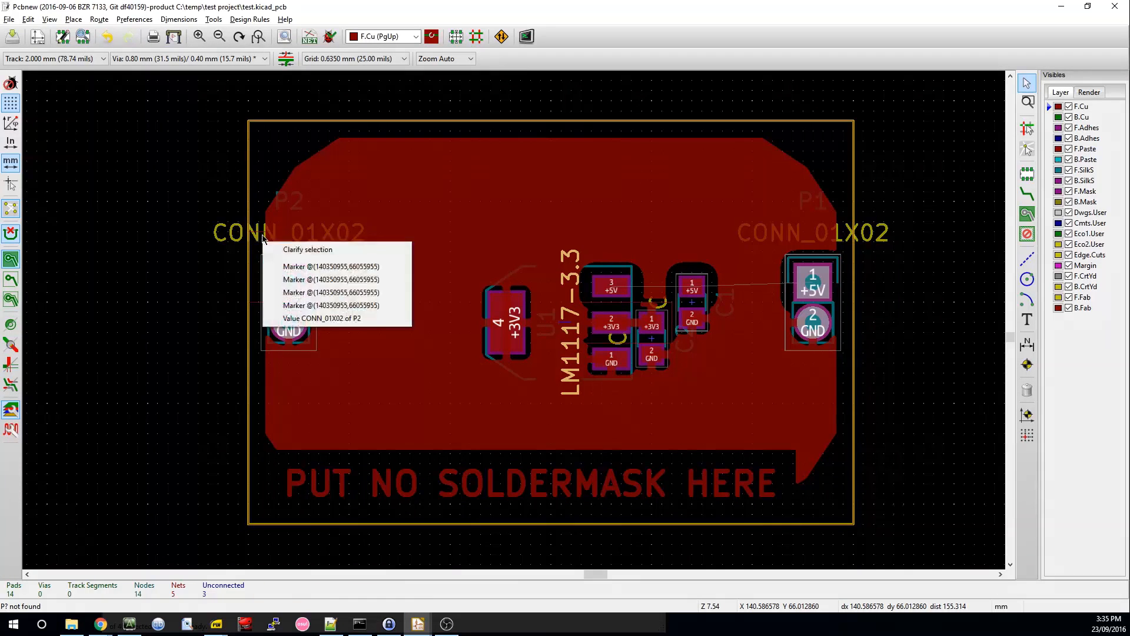
left_click(447, 288)
key("b")
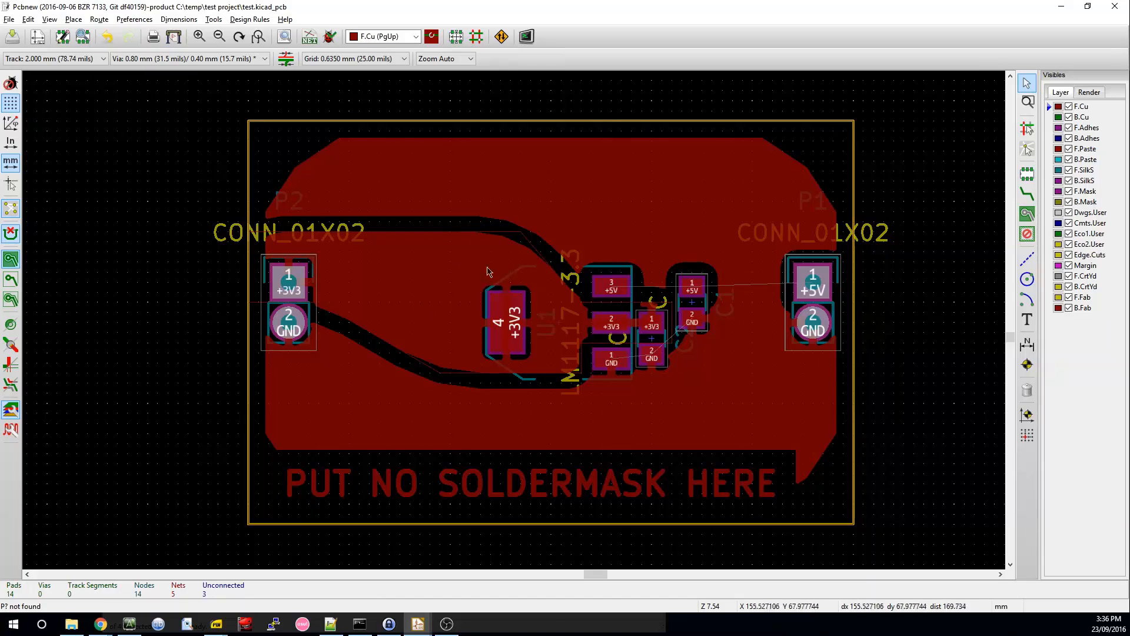
Step: Select the +3V3 zone outline and inspect how its filled copper rounds the corner above U1, leaving nothing selected
left_click(472, 237)
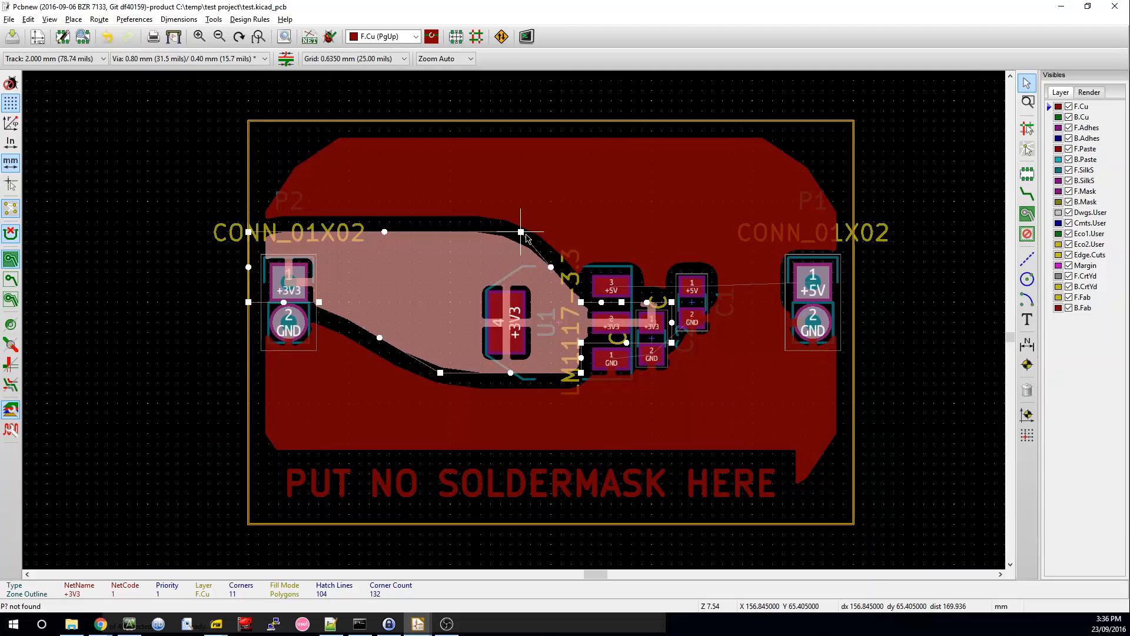
left_click(177, 298)
left_click(541, 257)
left_click(522, 232)
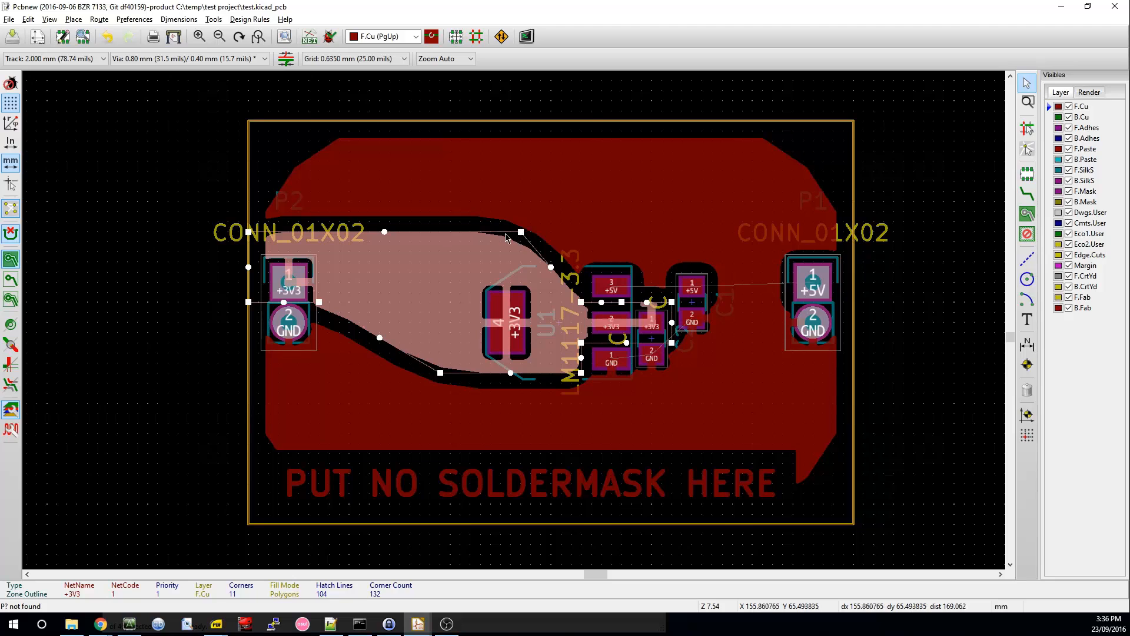
left_click(705, 414)
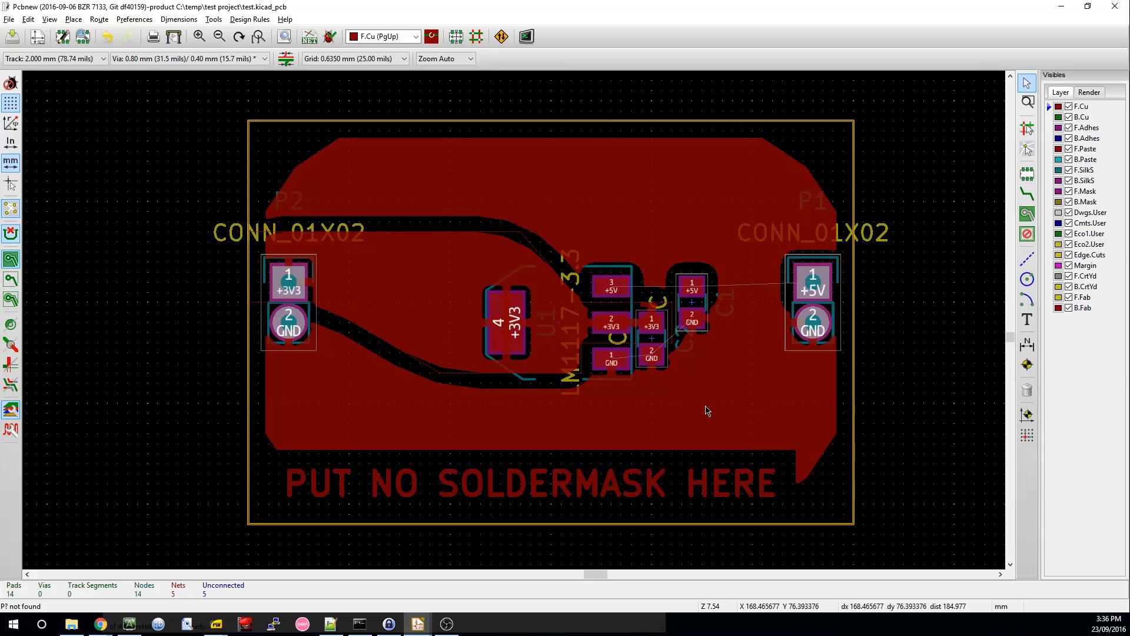
Step: Move the P_DUMMY1 connector into the +3V3 zone between P2 and U1 and rotate it so its pads lie side by side
scroll(582, 346, "down", 3)
left_click_drag(781, 224, 861, 400)
key("m")
scroll(447, 303, "up", 3)
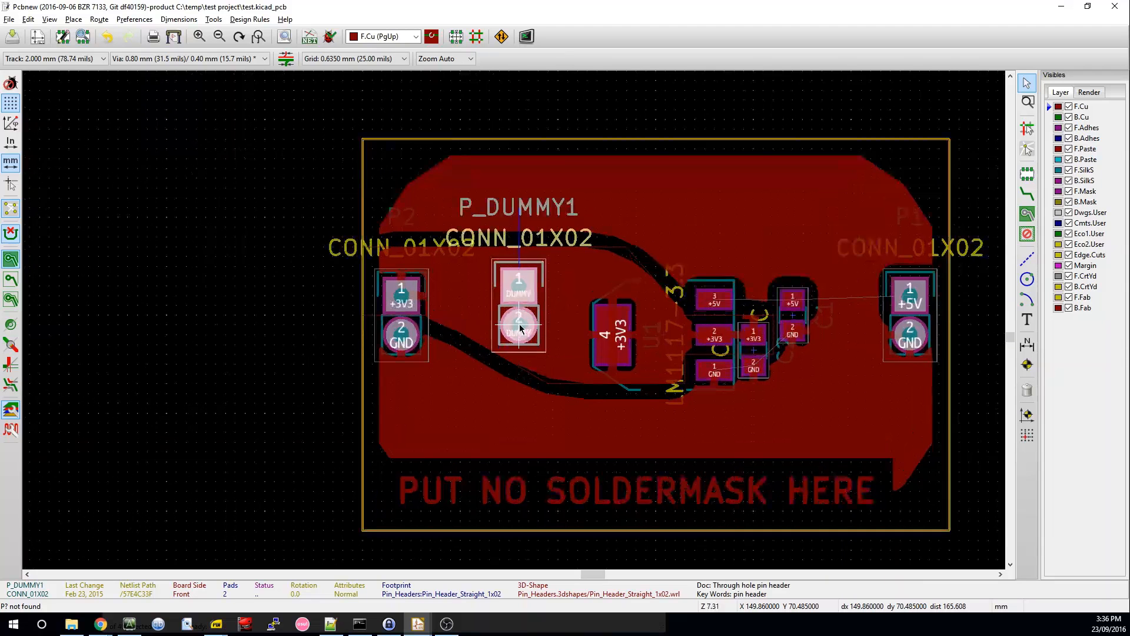
key("r")
left_click(542, 304)
left_click(574, 191)
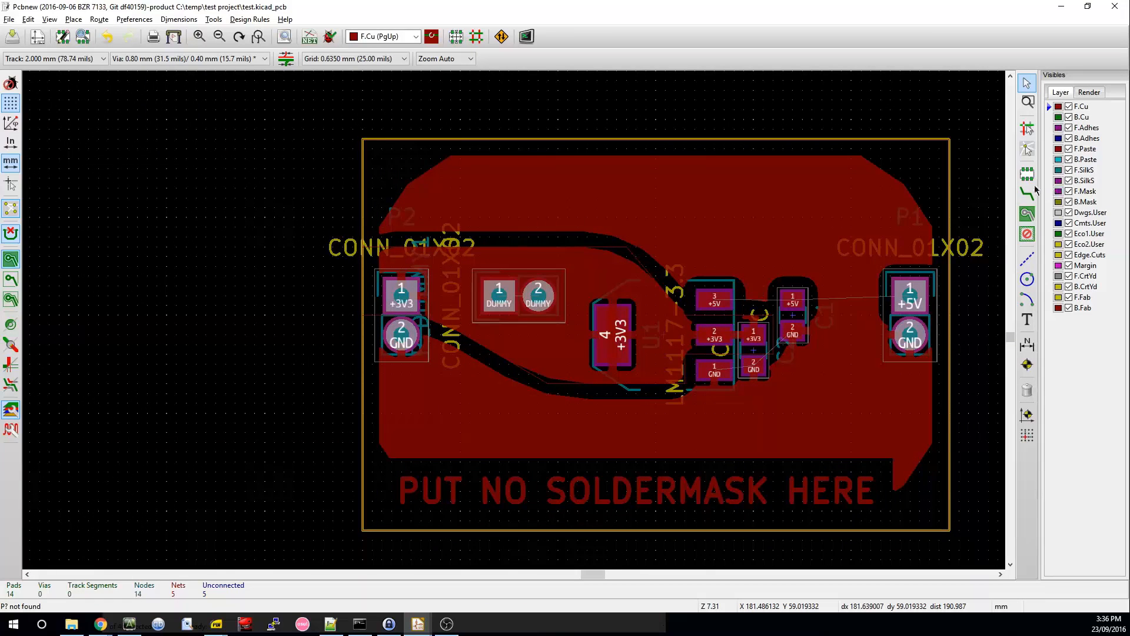
Step: Draw a rectangular DUMMY net zone on F.Cu around the P_DUMMY1 pads, with priority level 2 and 1 mm clearance
left_click(1027, 214)
scroll(498, 259, "up", 2)
left_click(443, 292)
left_click(139, 77)
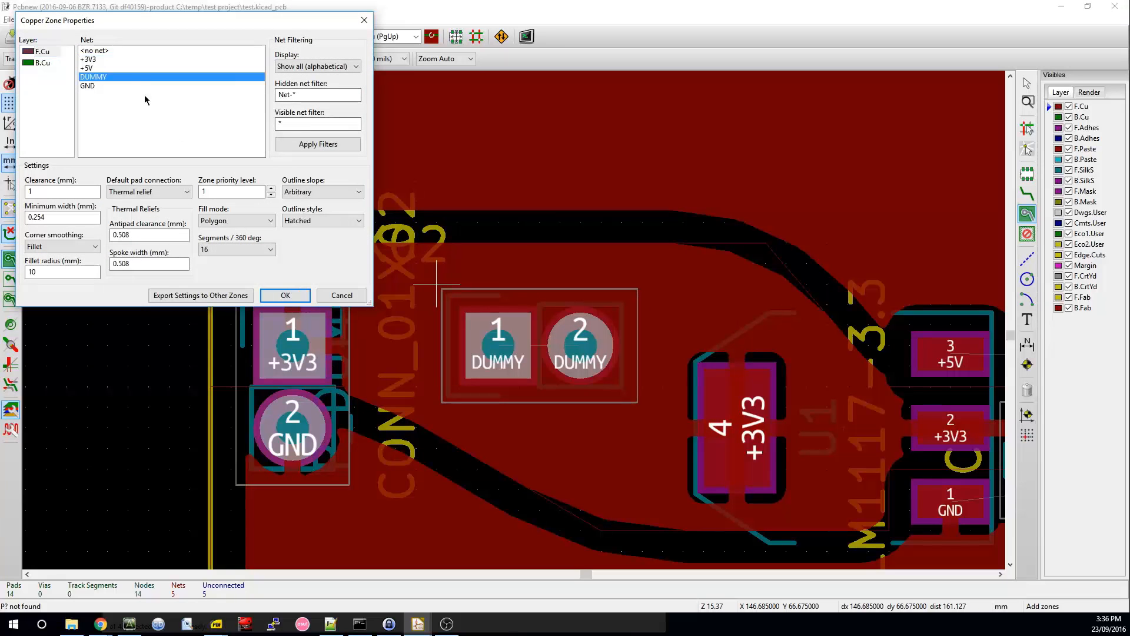
left_click(284, 294)
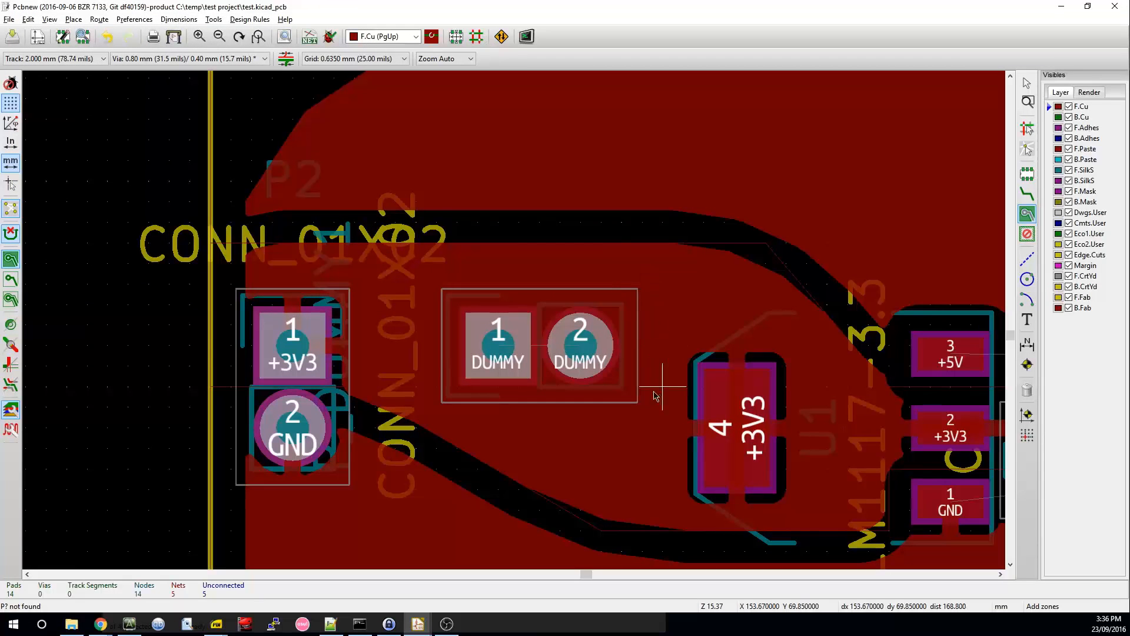
left_click(436, 284)
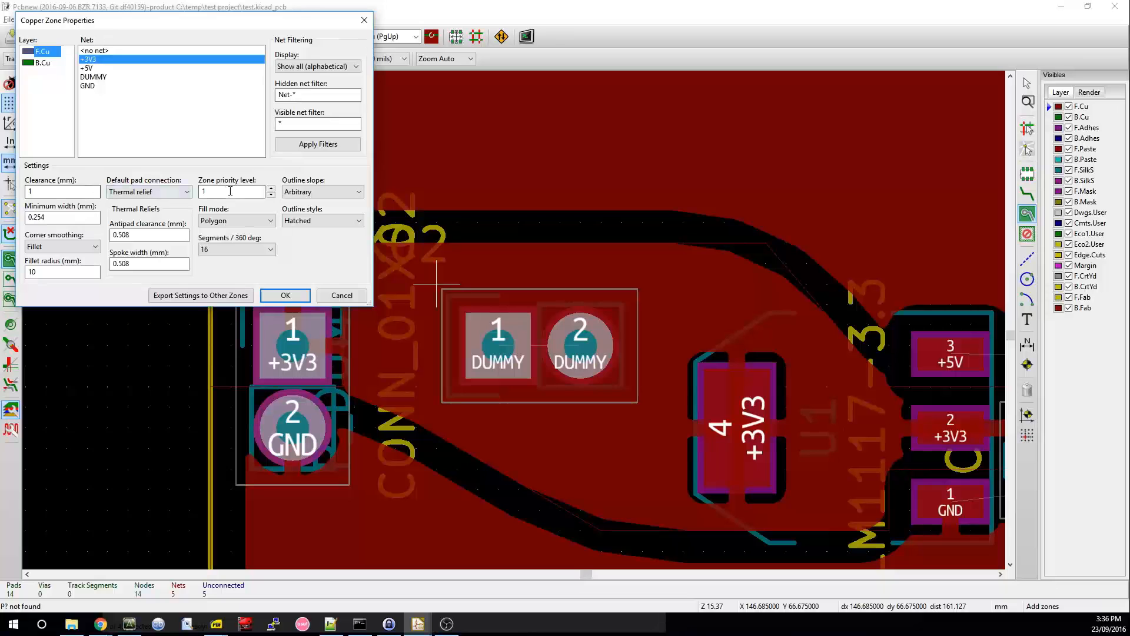
left_click(286, 295)
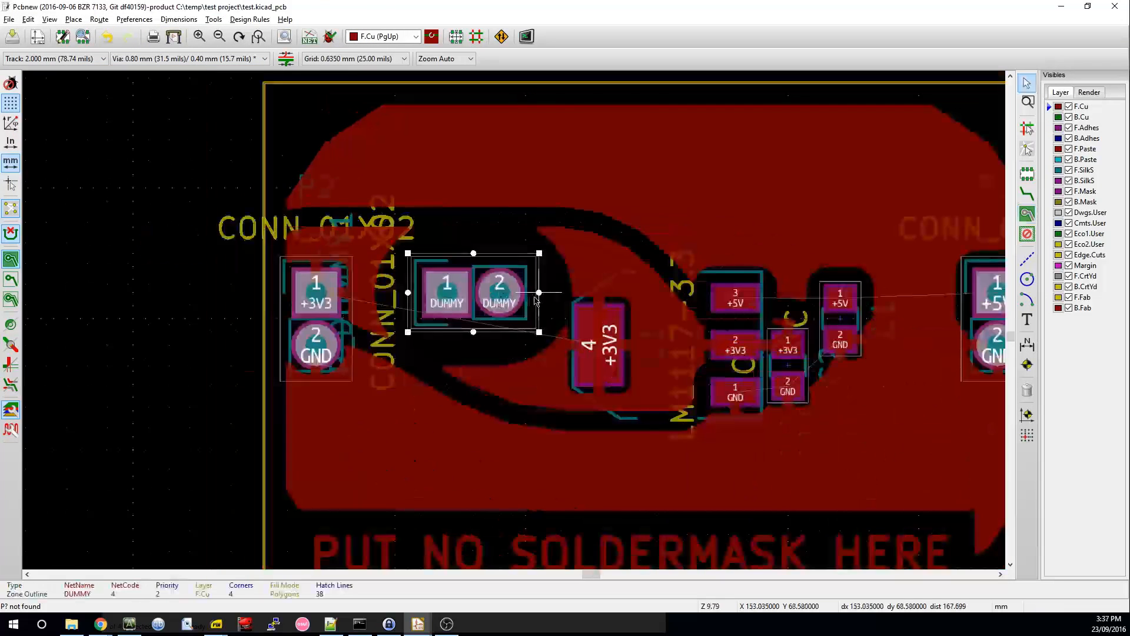
Step: Refill all copper zones with the DUMMY zone in place and save the board
left_click(124, 292)
key("b")
middle_click_drag(611, 330, 457, 289)
key("ctrl+s")
Step: Delete the DUMMY zone and the P_DUMMY1 footprint, and refill the remaining copper zones
left_click(384, 231)
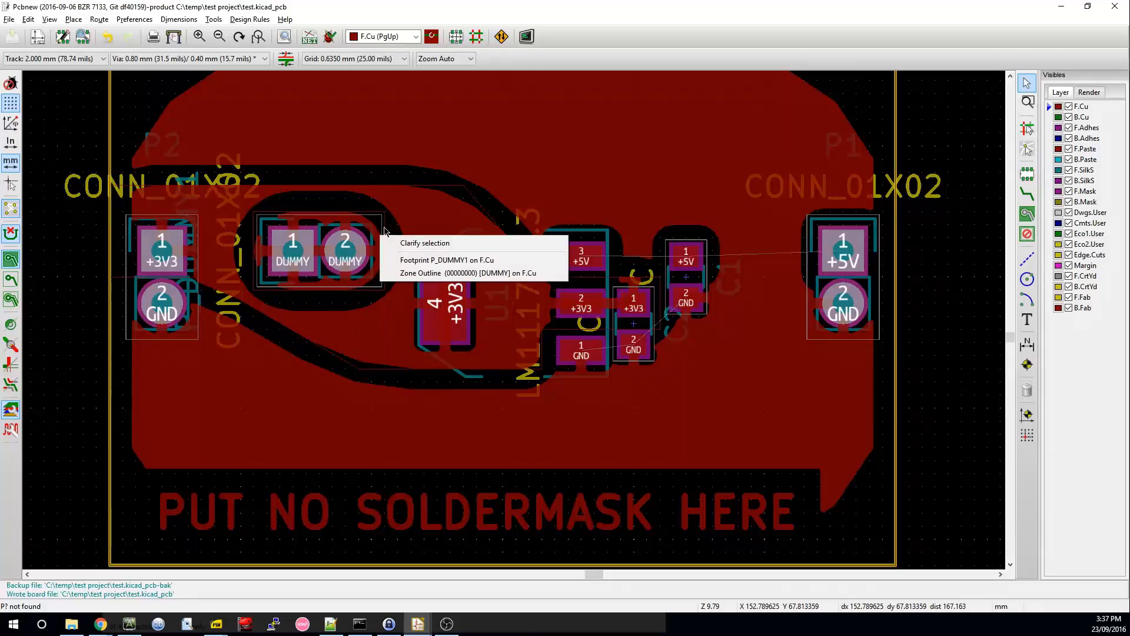
left_click(412, 272)
middle_click_drag(351, 254, 530, 333)
key("Delete")
left_click(532, 333)
key("Delete")
key("b")
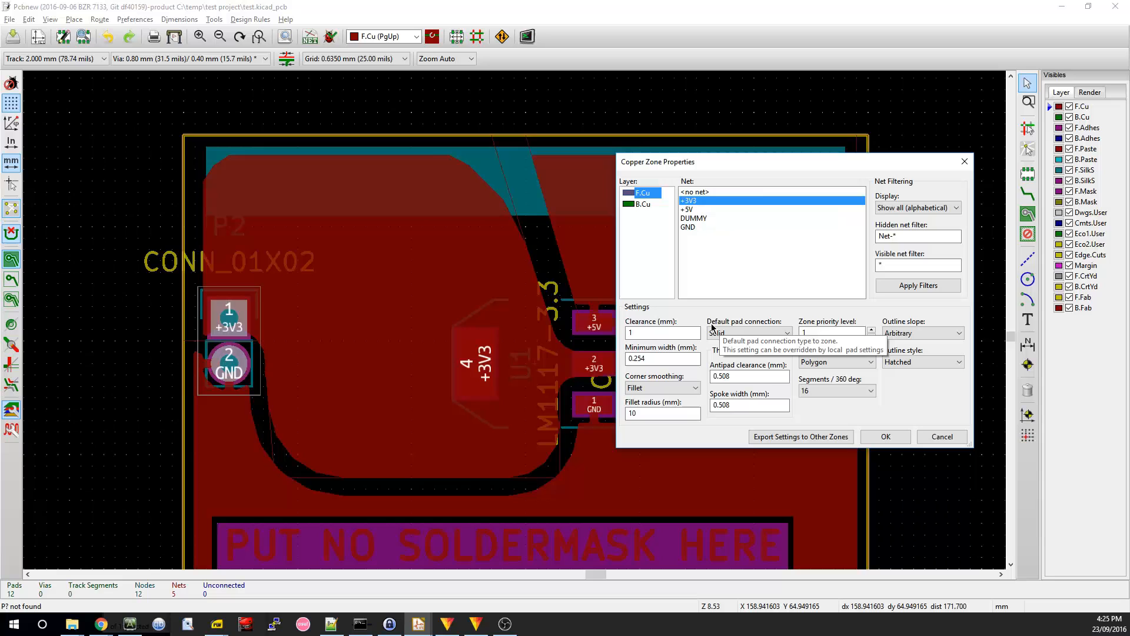
Step: Set the default pad connection of the +3V3 zone on F.Cu to Thermal relief
left_click(761, 334)
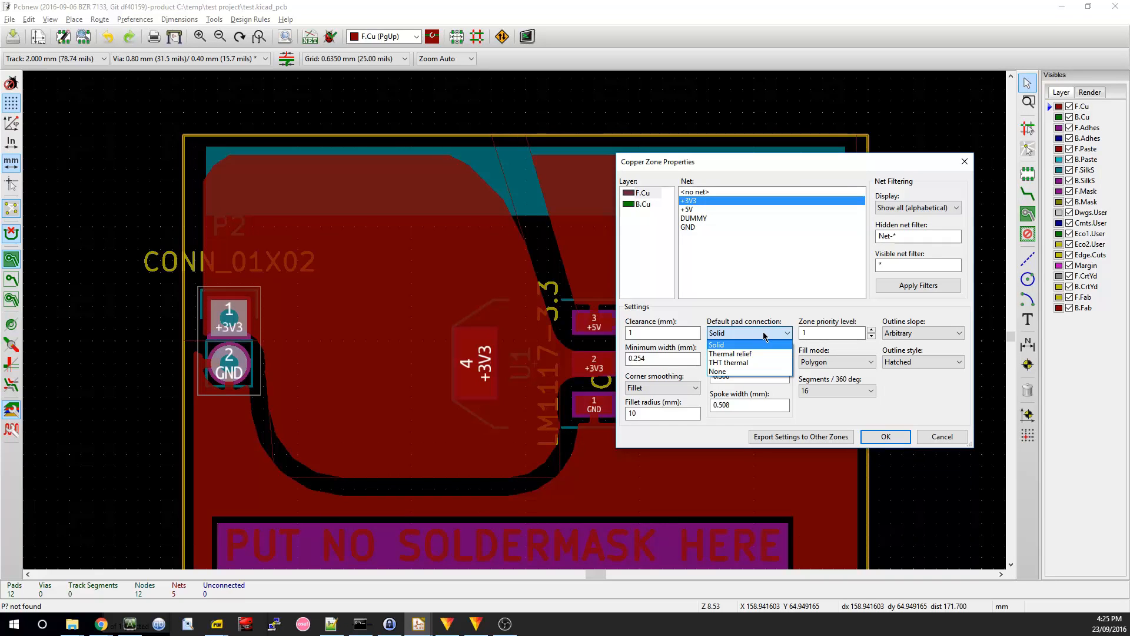
left_click(761, 333)
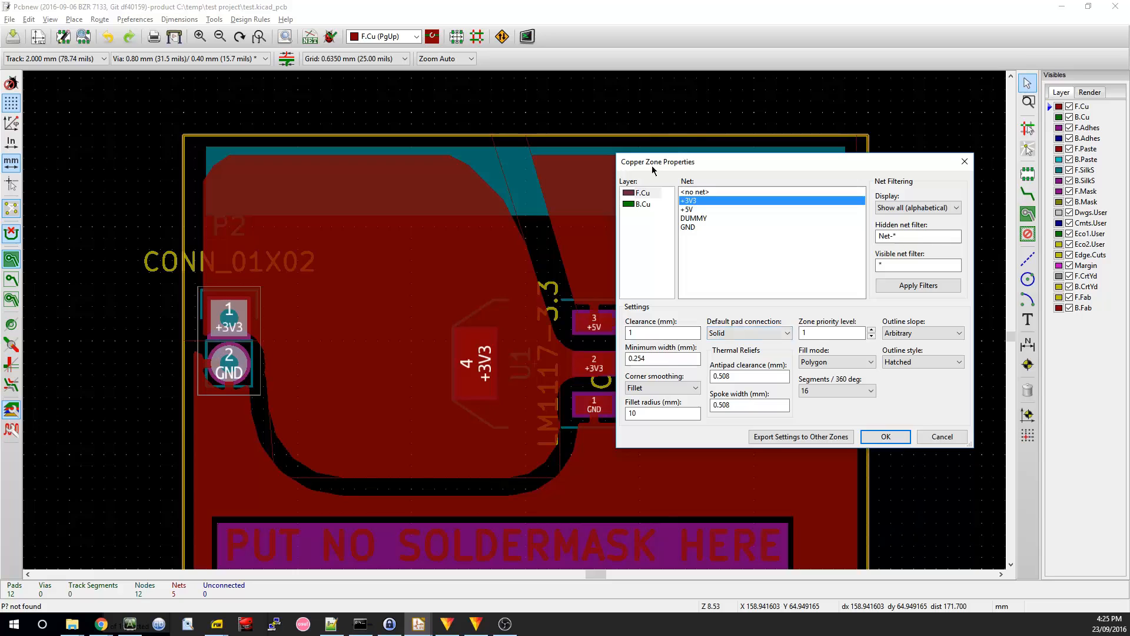
left_click_drag(706, 161, 824, 147)
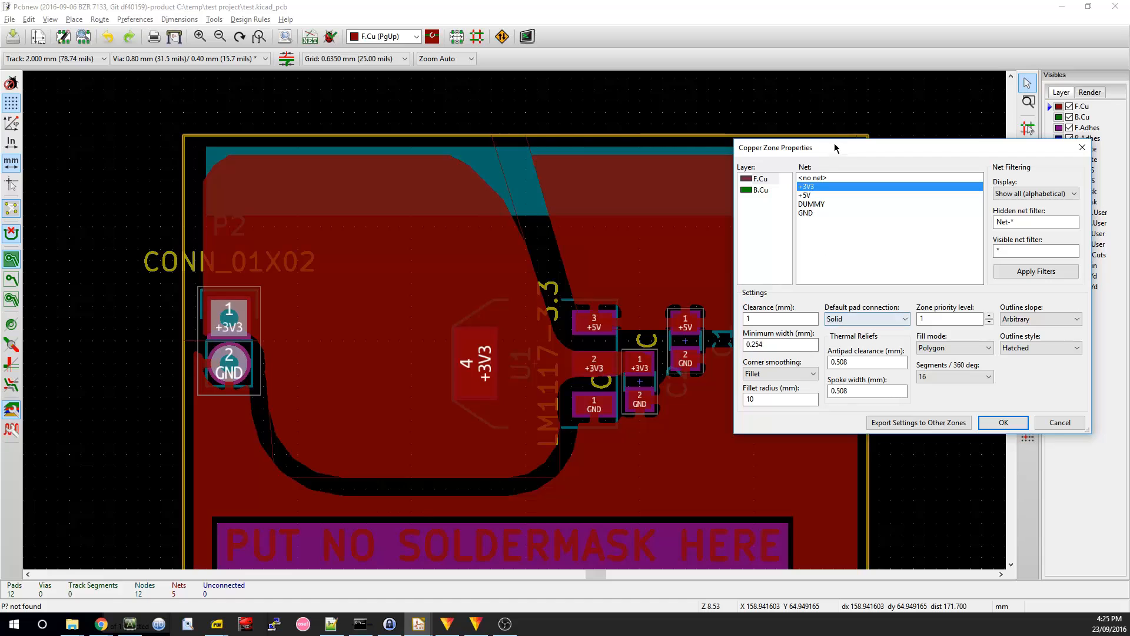
left_click_drag(828, 152, 779, 160)
left_click(835, 327)
left_click(814, 349)
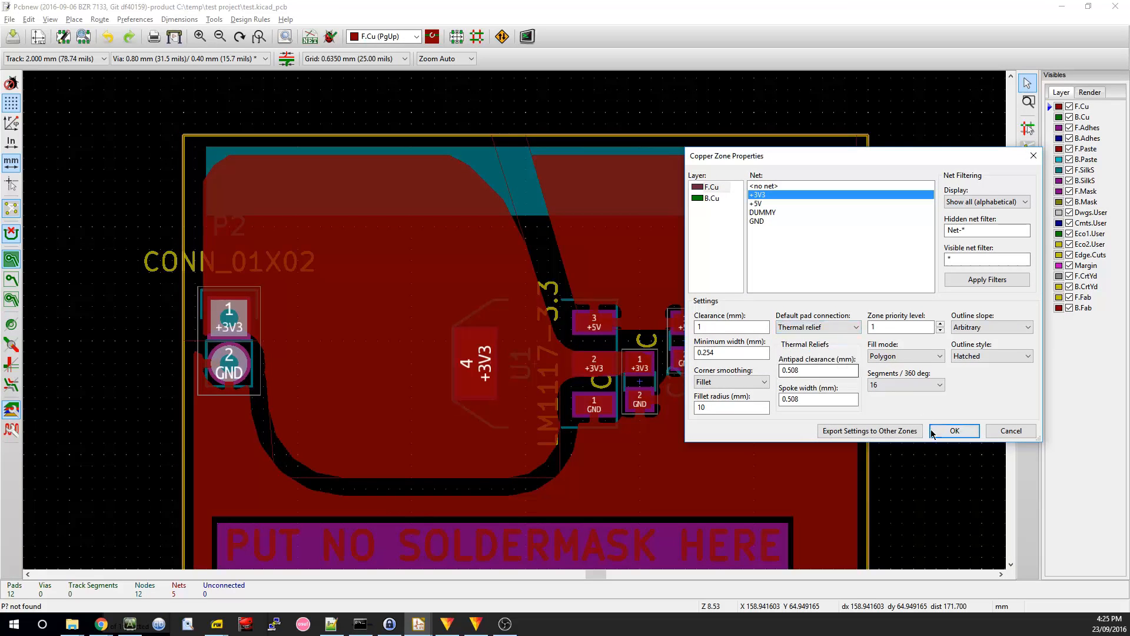
left_click(954, 430)
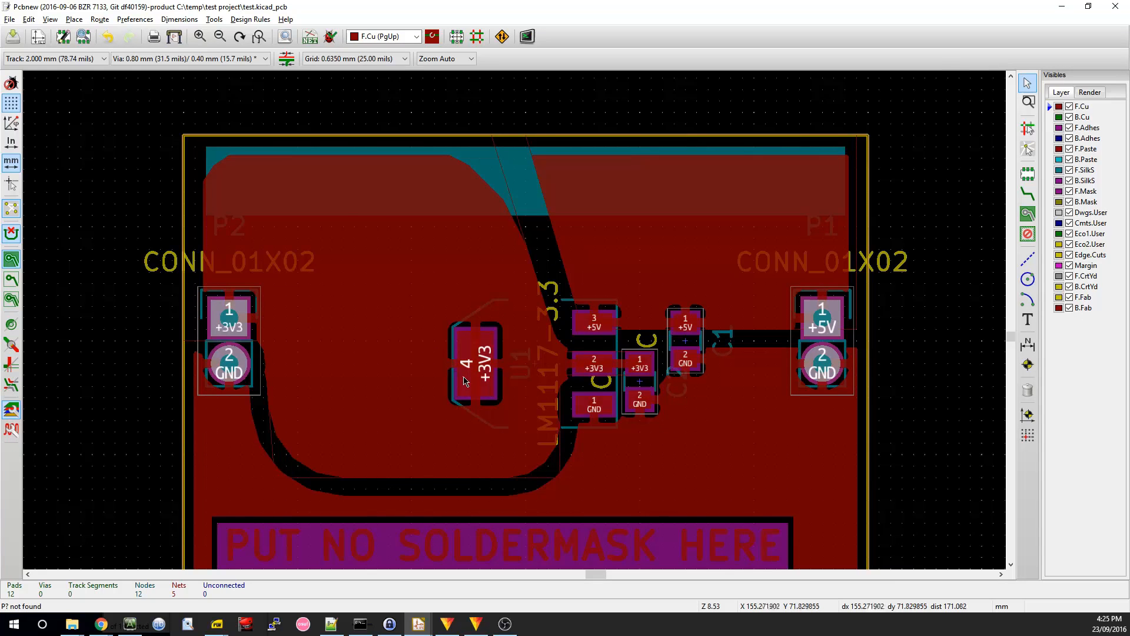
Step: Check the thermal spokes on U1 pad 4 and set the +3V3 zone's default pad connection to THT thermal
scroll(463, 381, "up", 4)
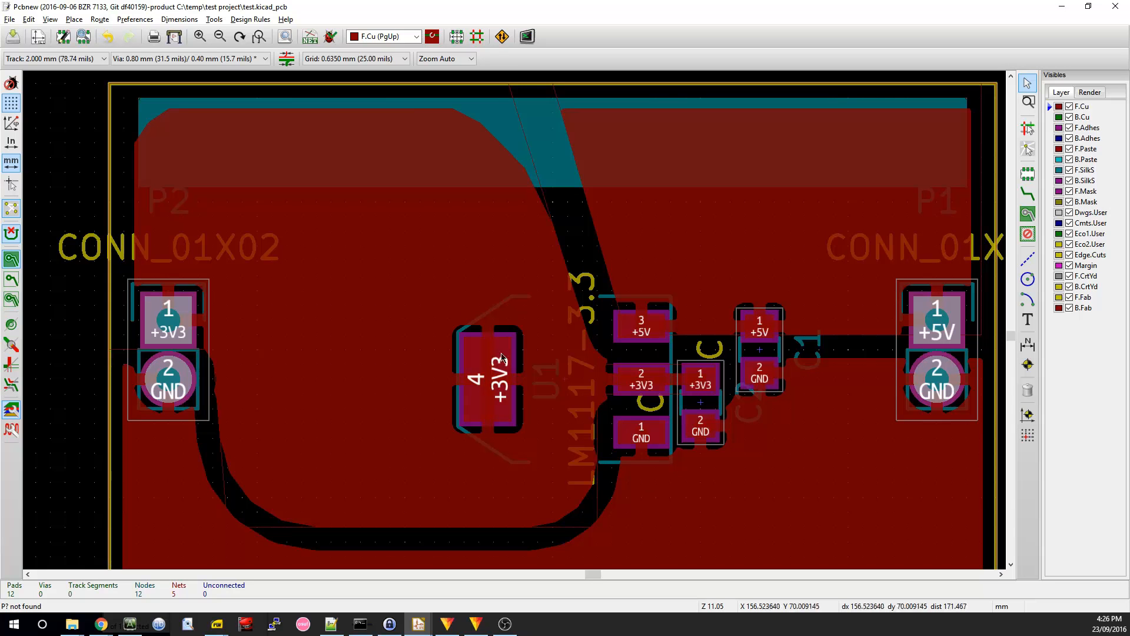
middle_click_drag(492, 366, 476, 384)
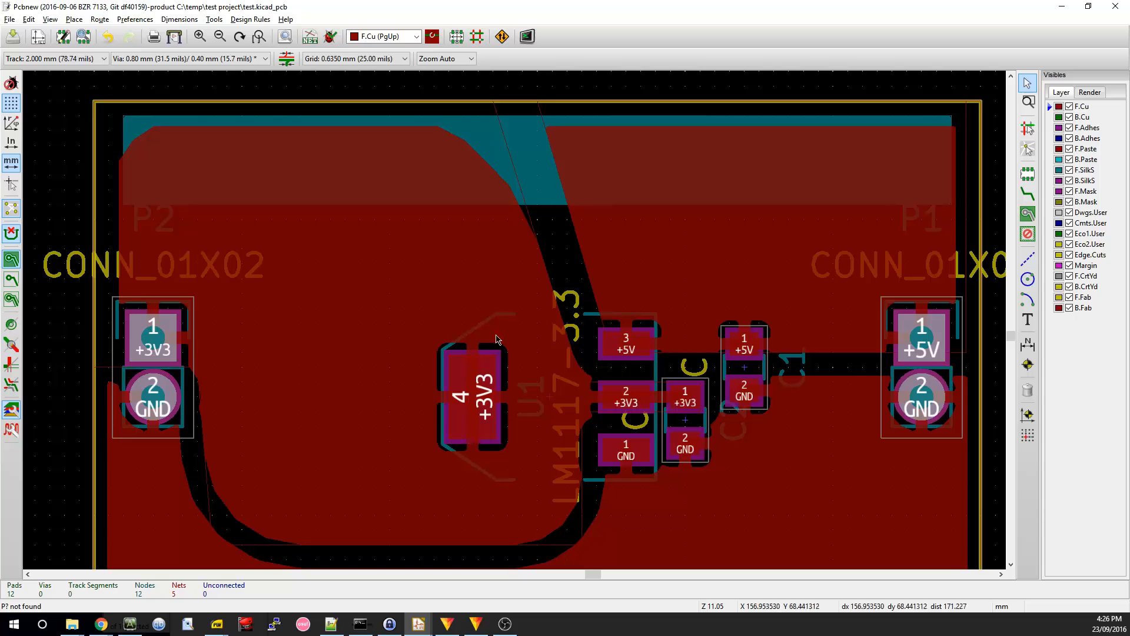
left_click(473, 379)
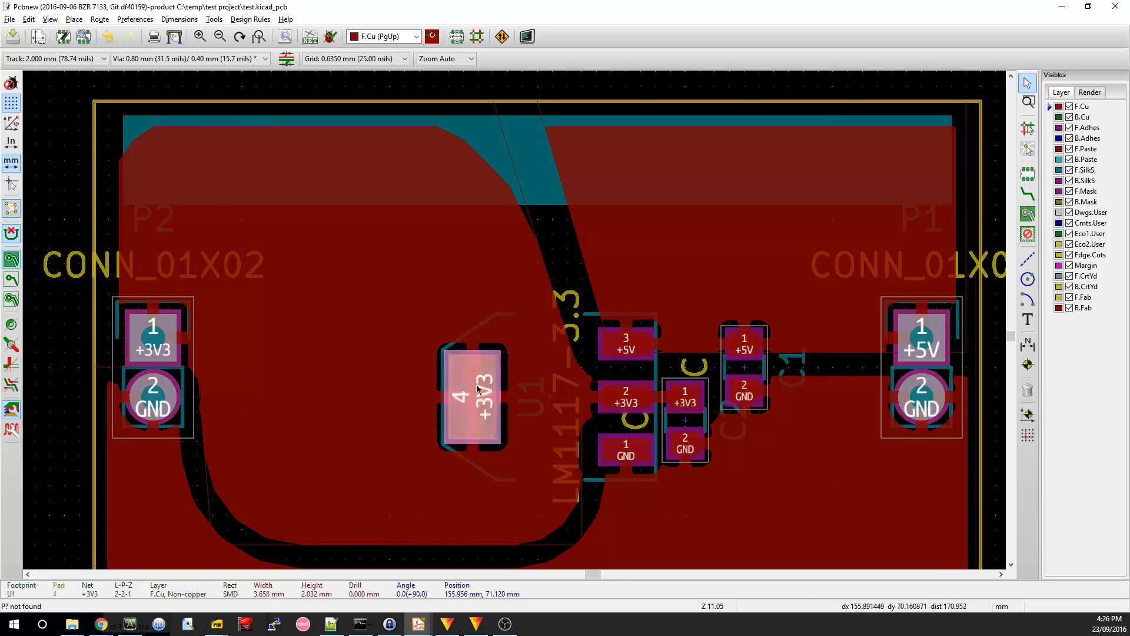
left_click(481, 392)
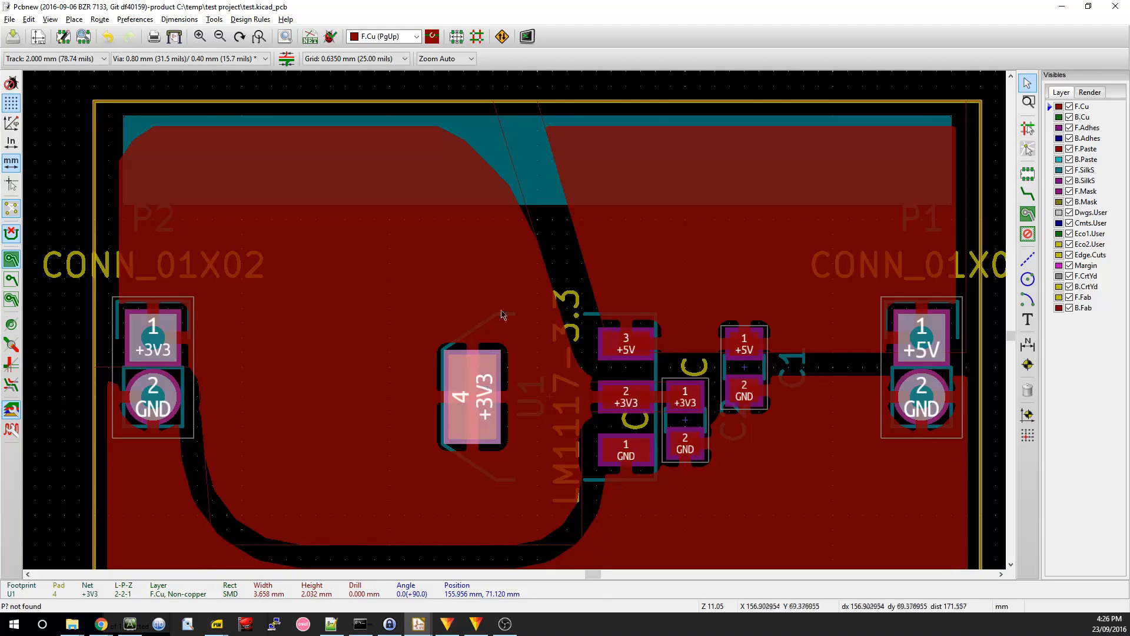
left_click(544, 252)
key("e")
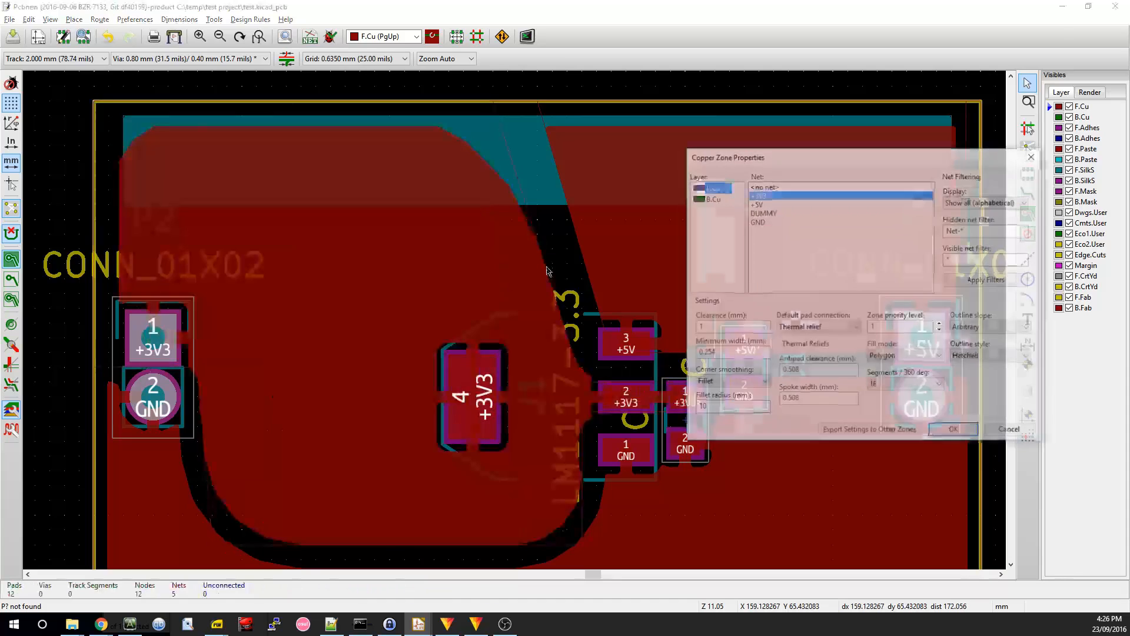
left_click(836, 327)
left_click(797, 356)
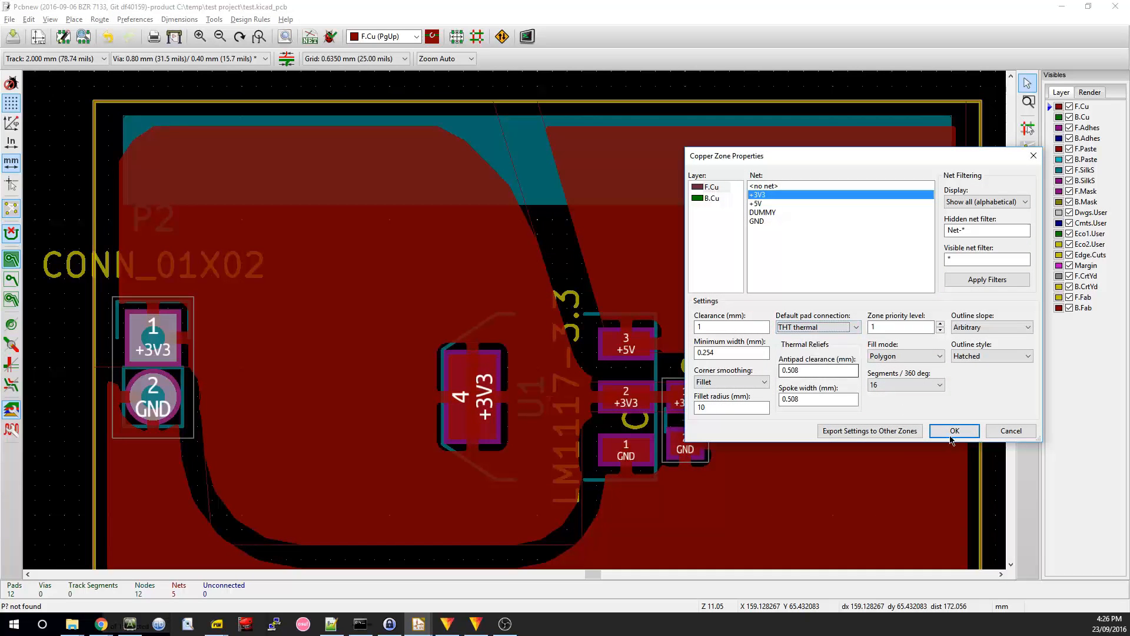
left_click(941, 430)
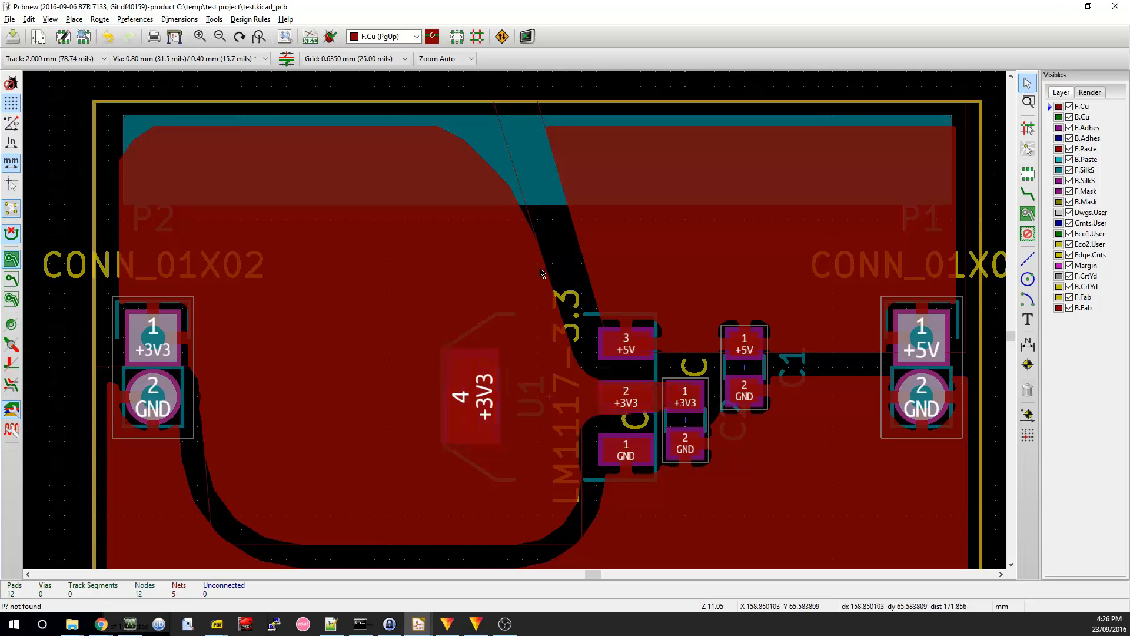
Step: Examine how the +3V3 zone connects to P2's through-hole pad and to the surface-mount +3V3 pads of U1 and the capacitor
left_click(175, 337)
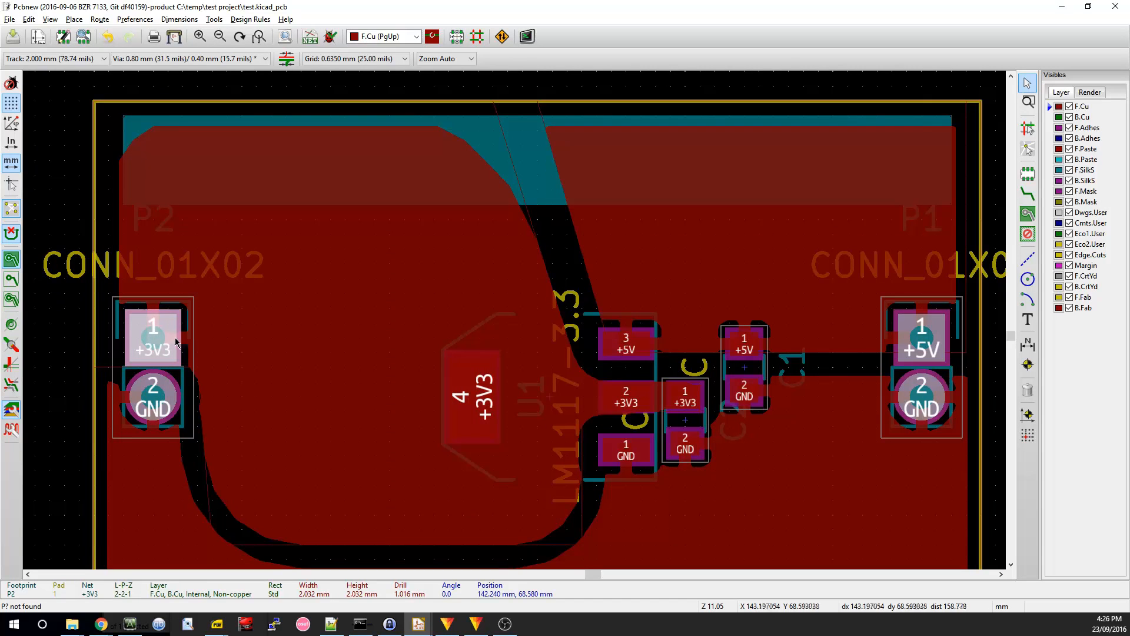
left_click(152, 303)
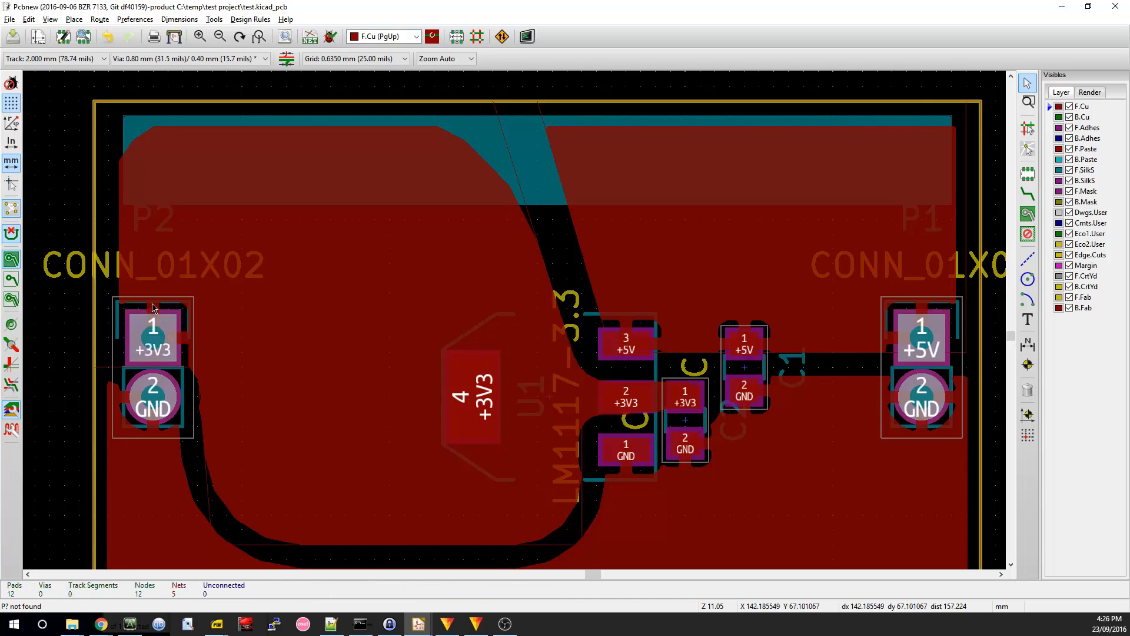
left_click(479, 375)
left_click(628, 399)
left_click(480, 391)
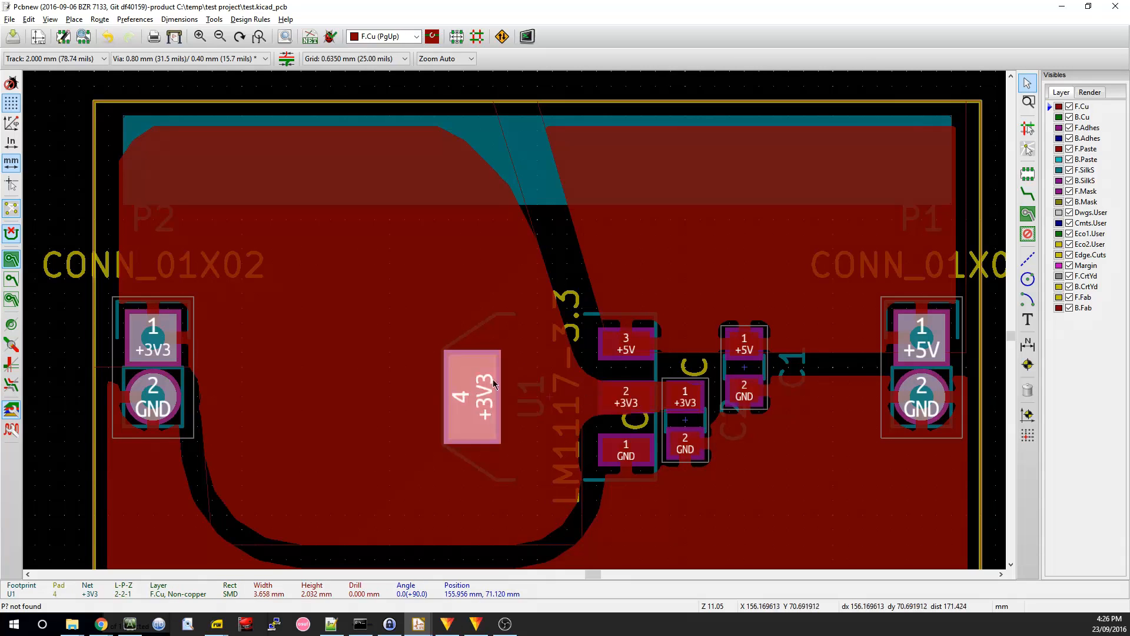
left_click(547, 272)
left_click(611, 408)
left_click(627, 400)
left_click(669, 400)
left_click(462, 398)
Step: Set the default pad connection of the +3V3 zone on F.Cu to None
double_click(550, 267)
left_click(823, 330)
left_click(823, 335)
left_click(954, 430)
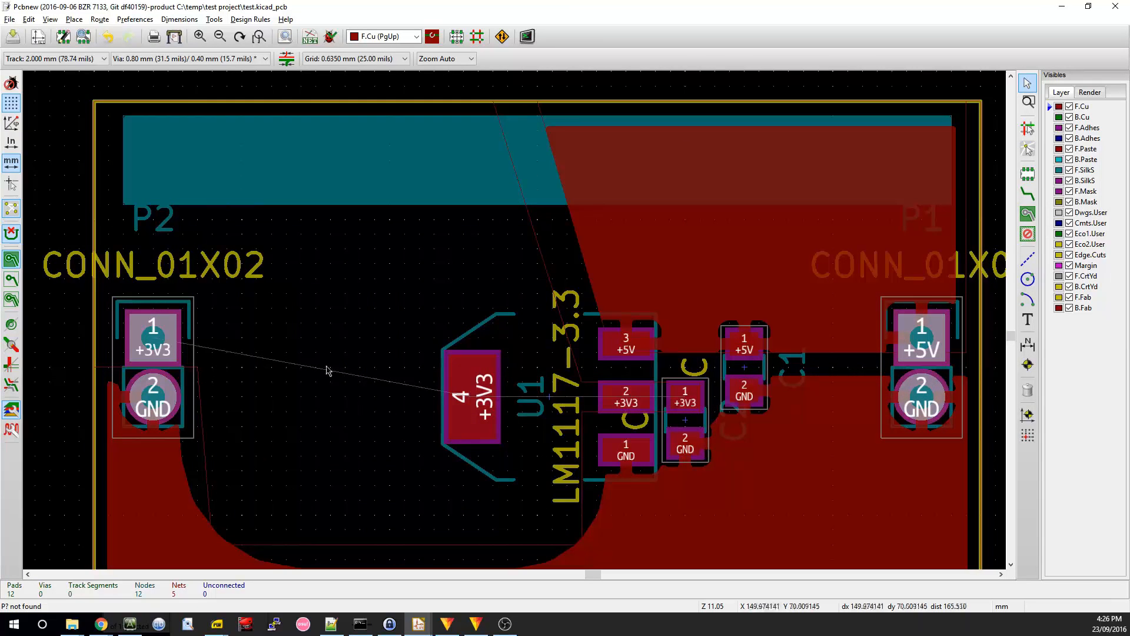
Step: Route a short 2 mm wide horizontal track on F.Cu from P2's +3V3 pad into the zone area and refill the zones
middle_click_drag(273, 372, 307, 356)
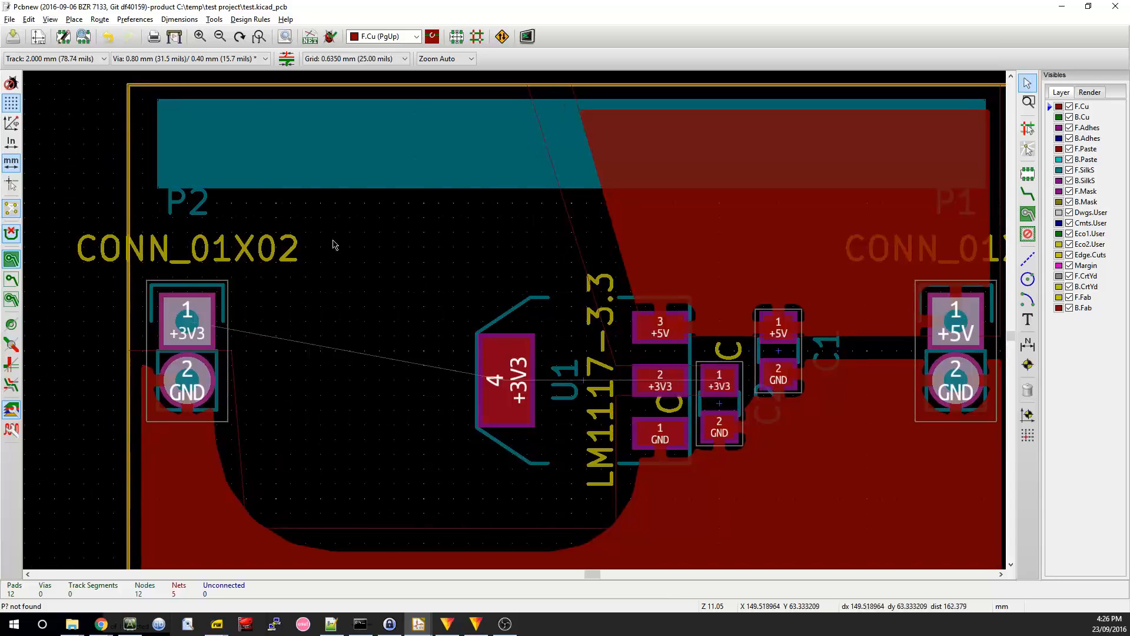
left_click(1027, 193)
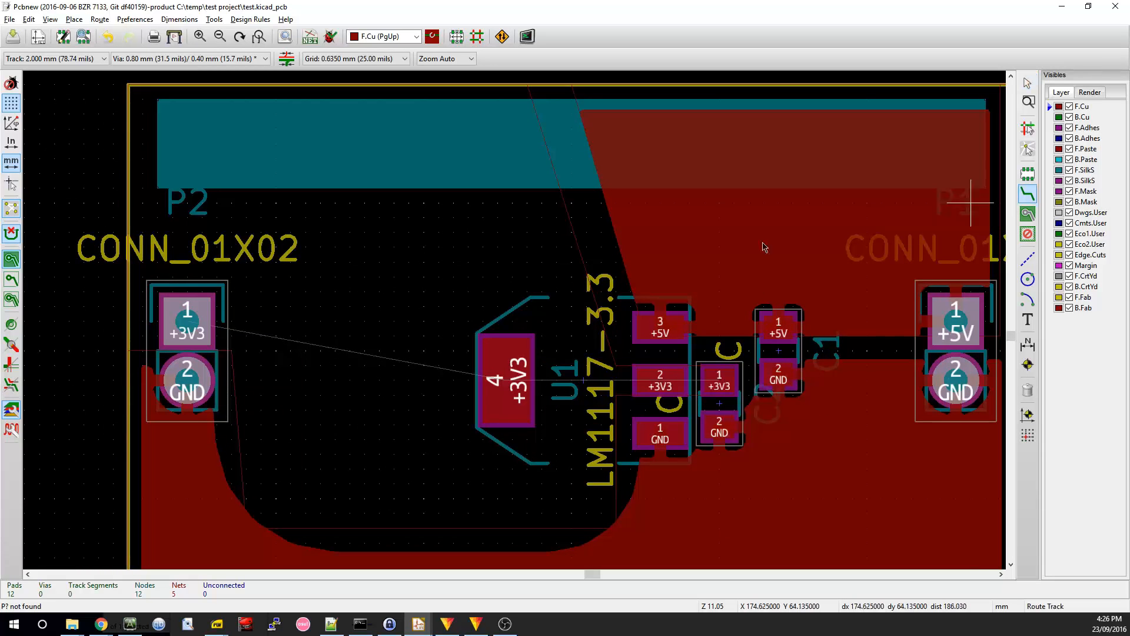
left_click(184, 332)
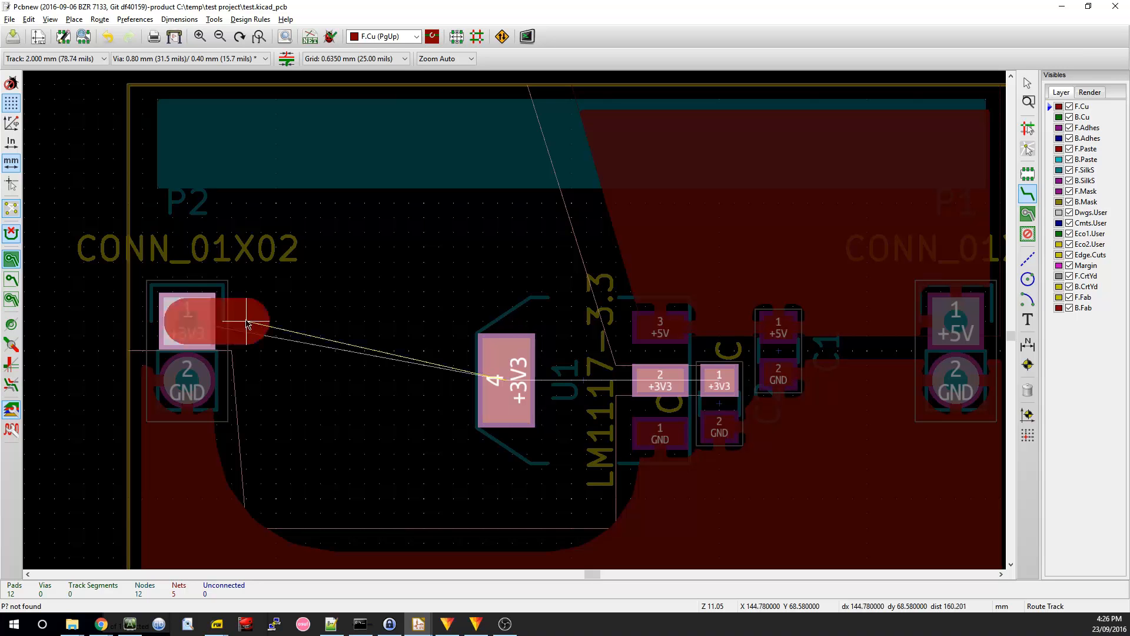
key("Escape")
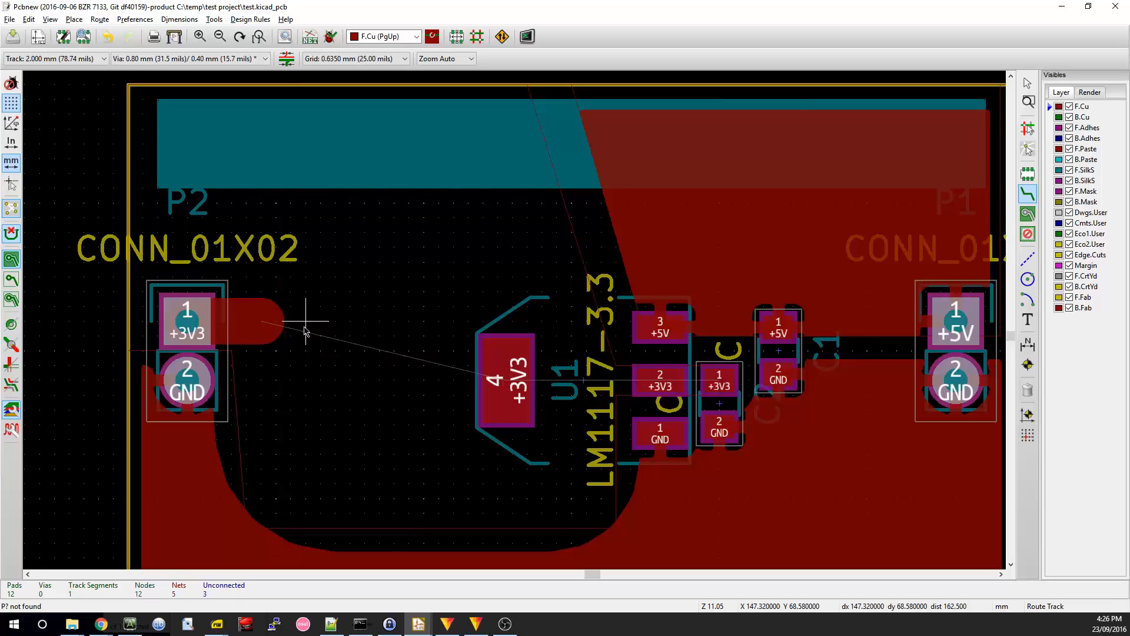
key("b")
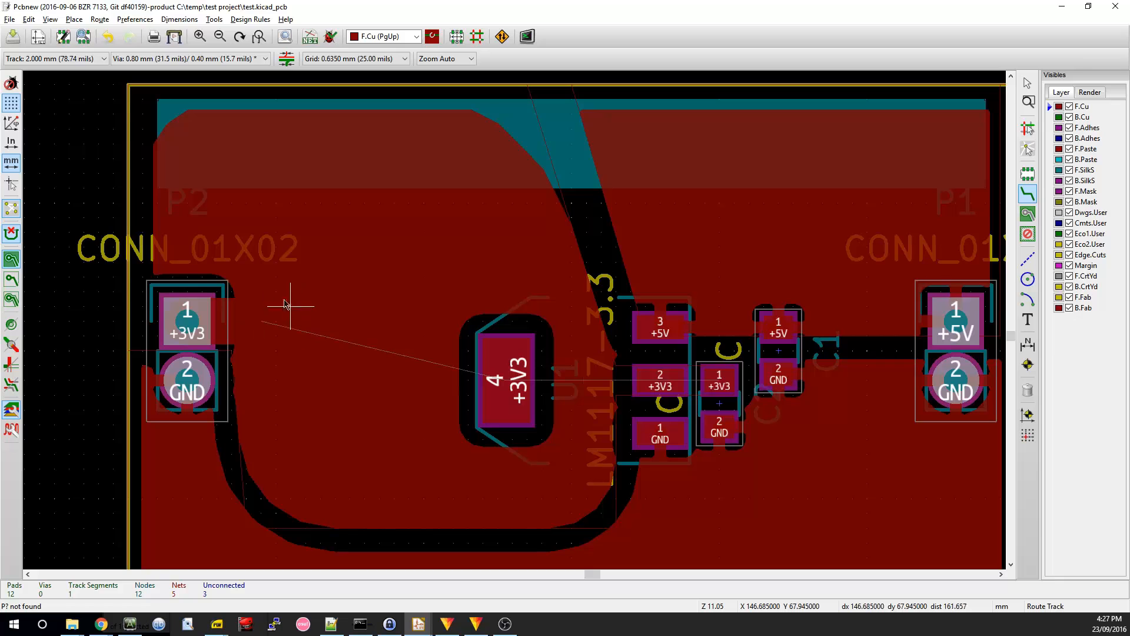
Step: Route 2 mm wide F.Cu tracks from the +3V3 zone to U1 pad 4 and from pad 4 to U1 pad 2
left_click(492, 373)
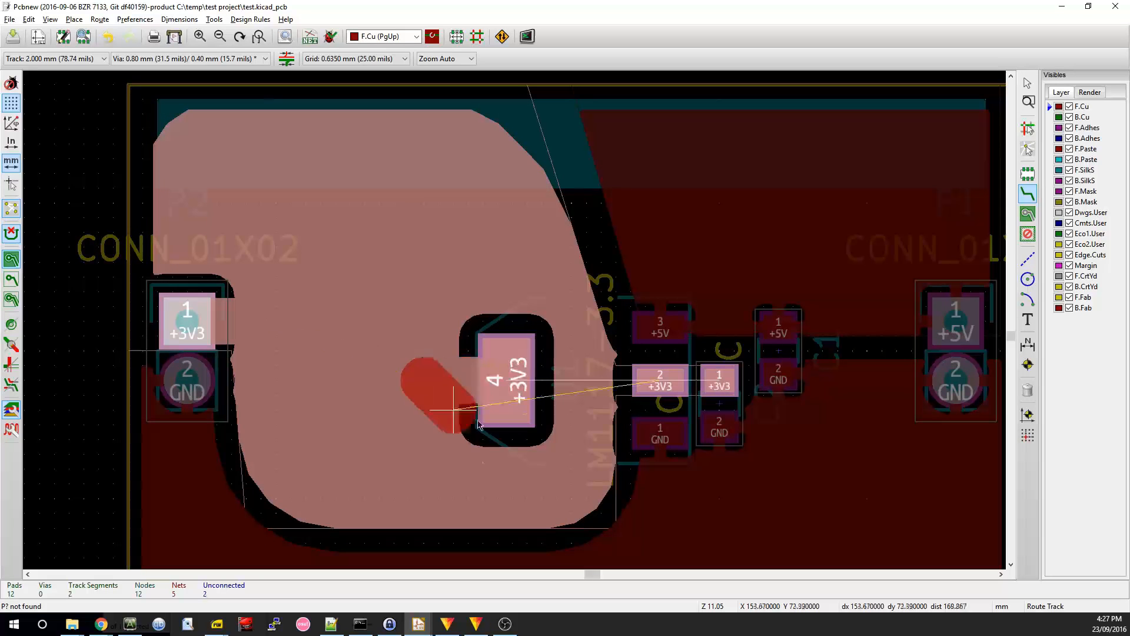
double_click(417, 438)
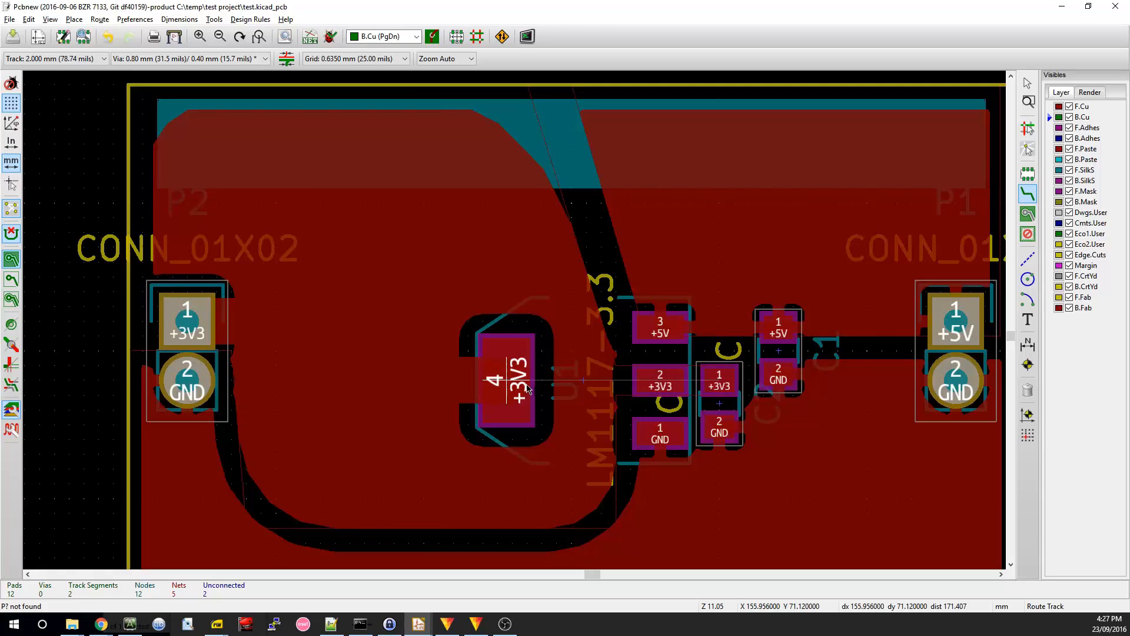
left_click(511, 380)
double_click(659, 379)
key("Escape")
Step: Examine the +3V3 zone and its thermal spokes at P2 pad 1, U1 pads 2 and 4, and the adjacent capacitor pad
middle_click_drag(483, 288, 533, 289)
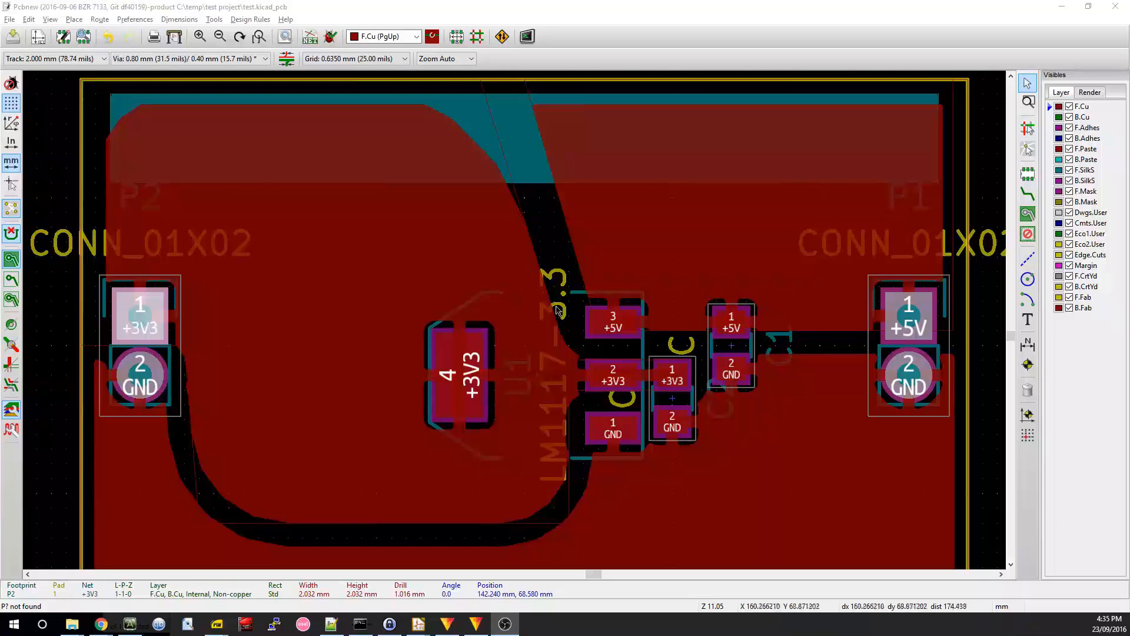
left_click(522, 277)
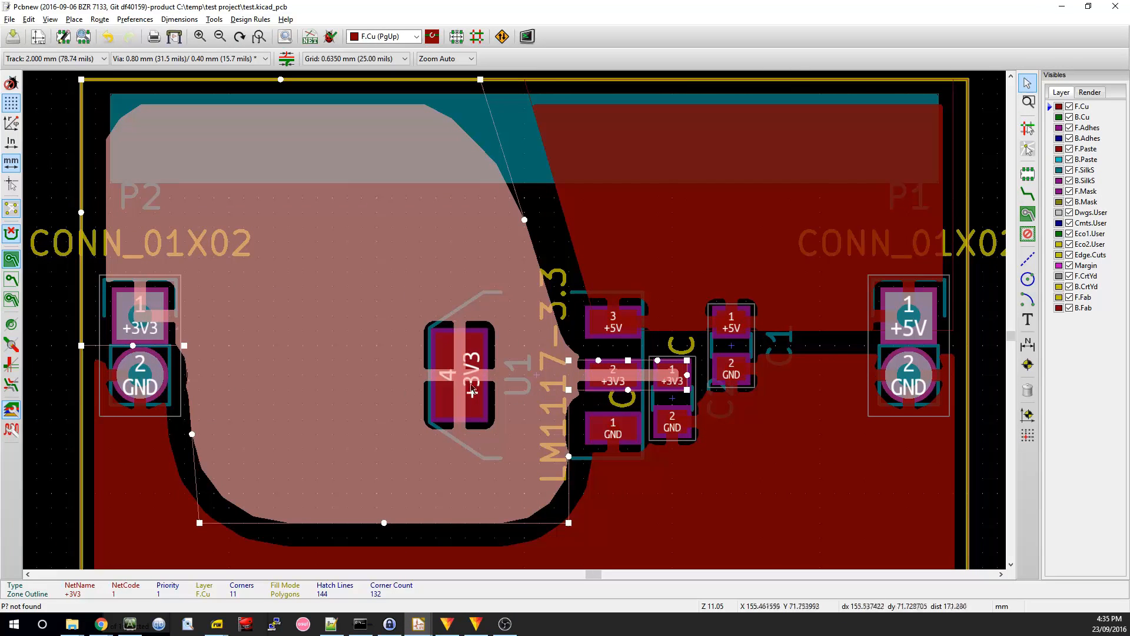
left_click(536, 384)
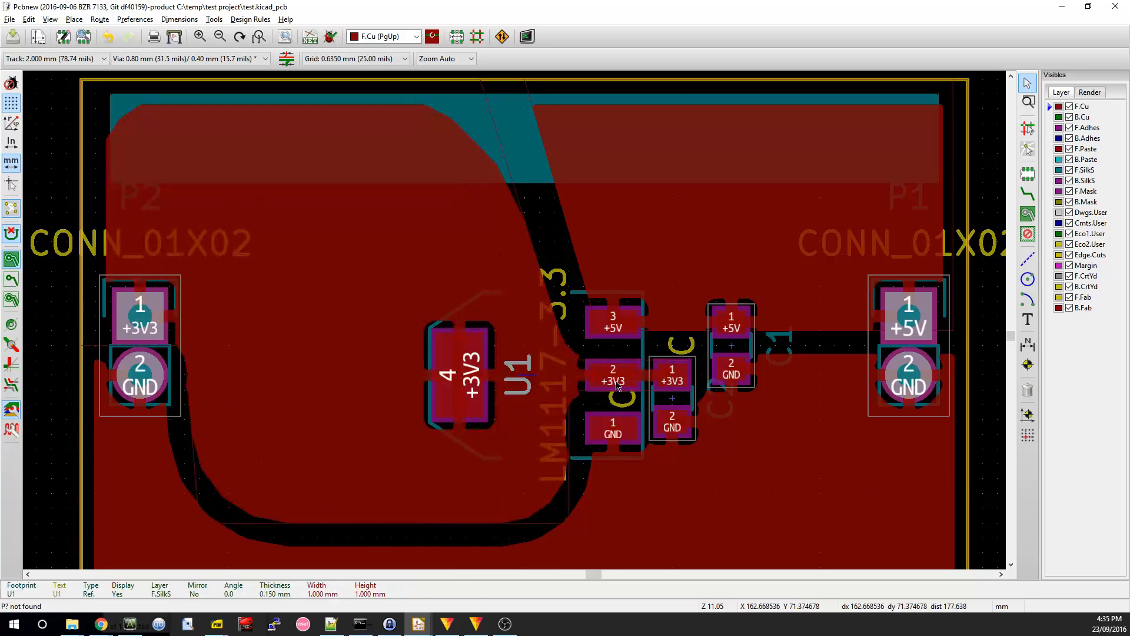
left_click(617, 386)
left_click(660, 379)
left_click(160, 312)
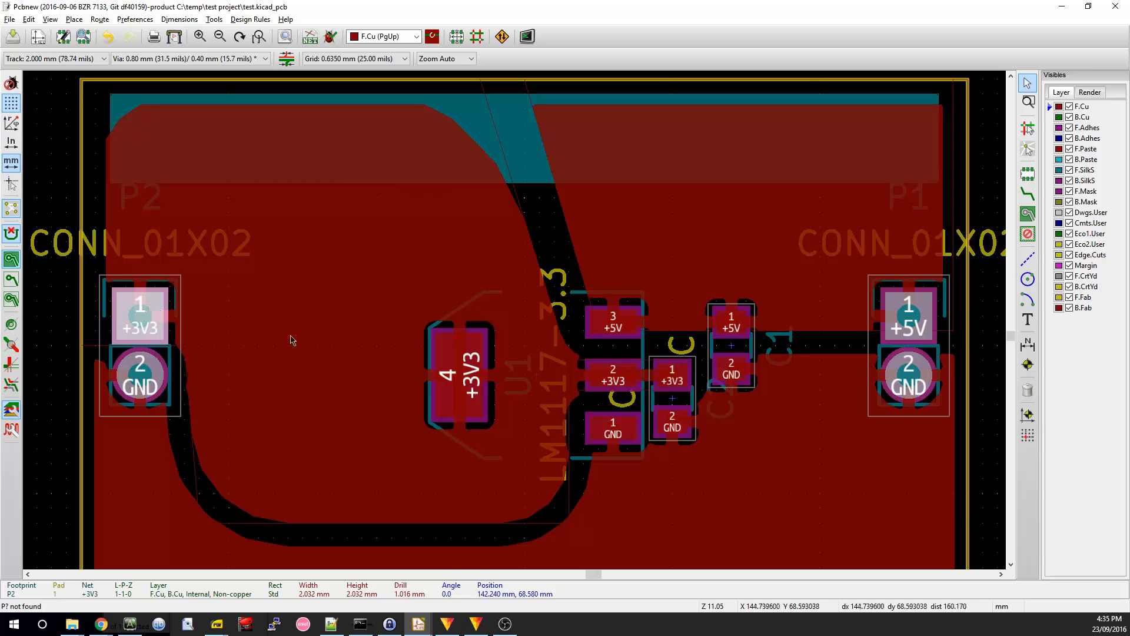
left_click(485, 376)
left_click(466, 372)
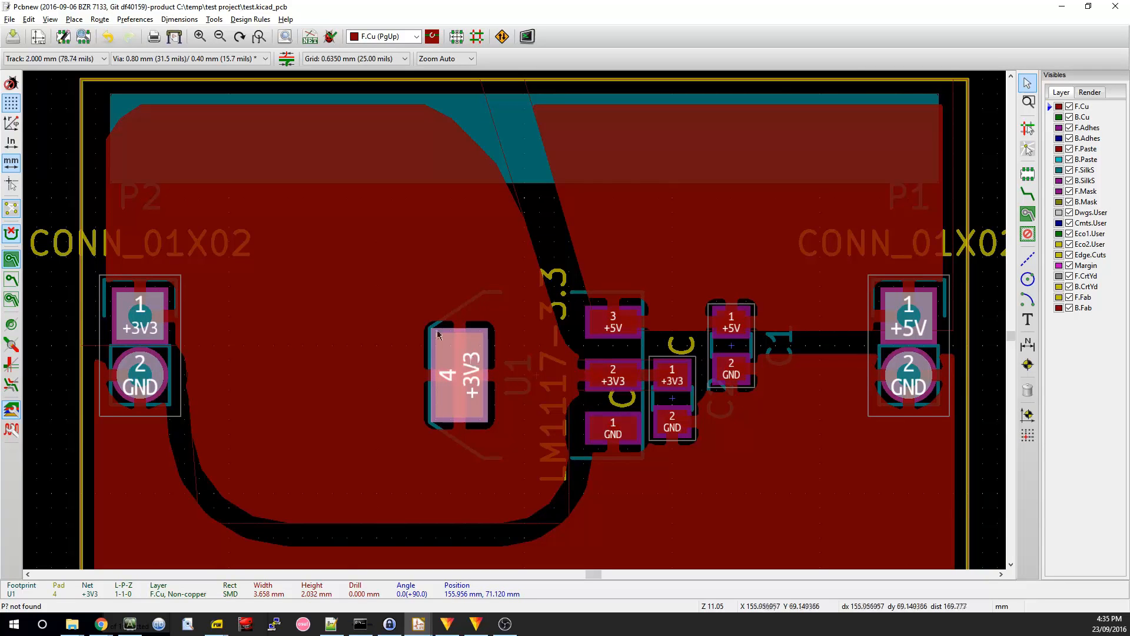
left_click(514, 375)
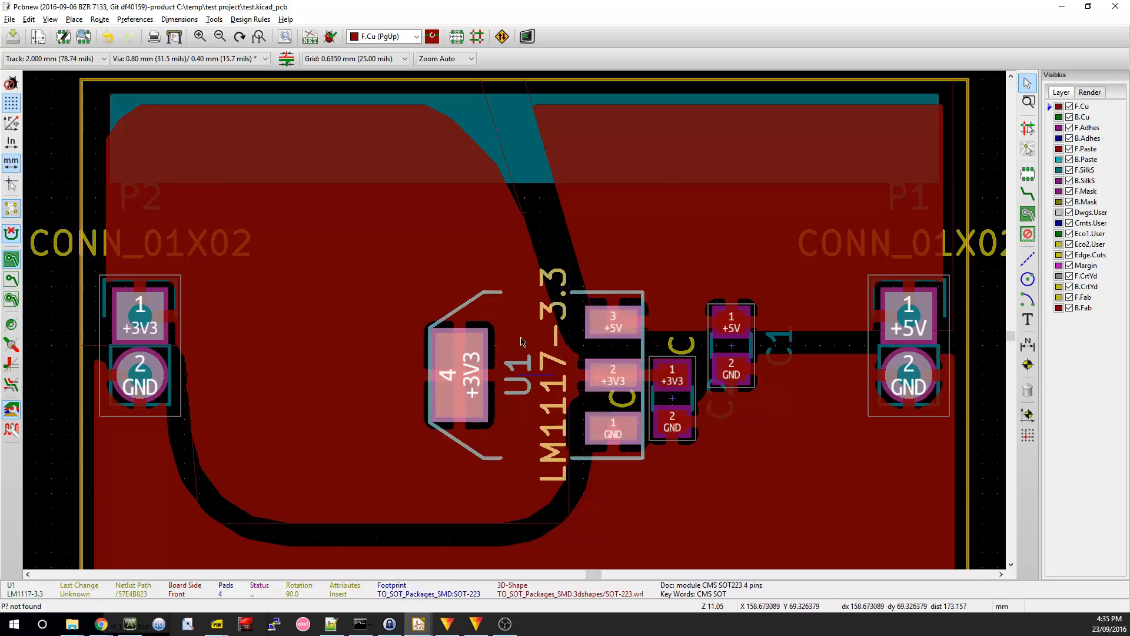
Step: Review the copper zone pad connection options in the local clearance settings of U1 pad 4 without changing them
left_click(471, 355)
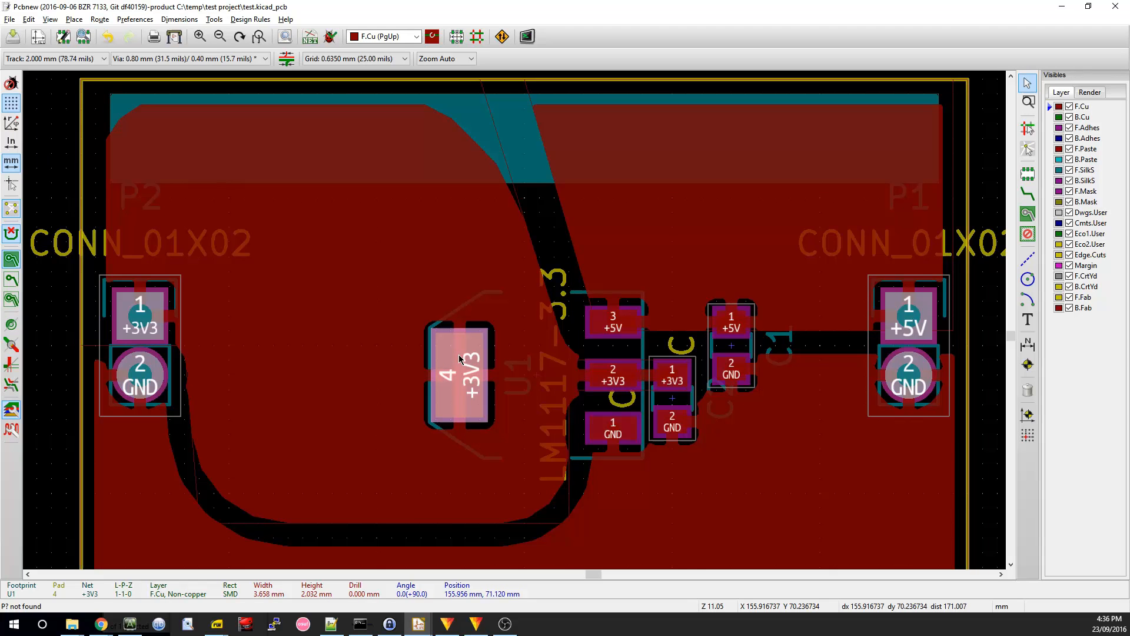
double_click(459, 358)
left_click_drag(519, 120, 483, 140)
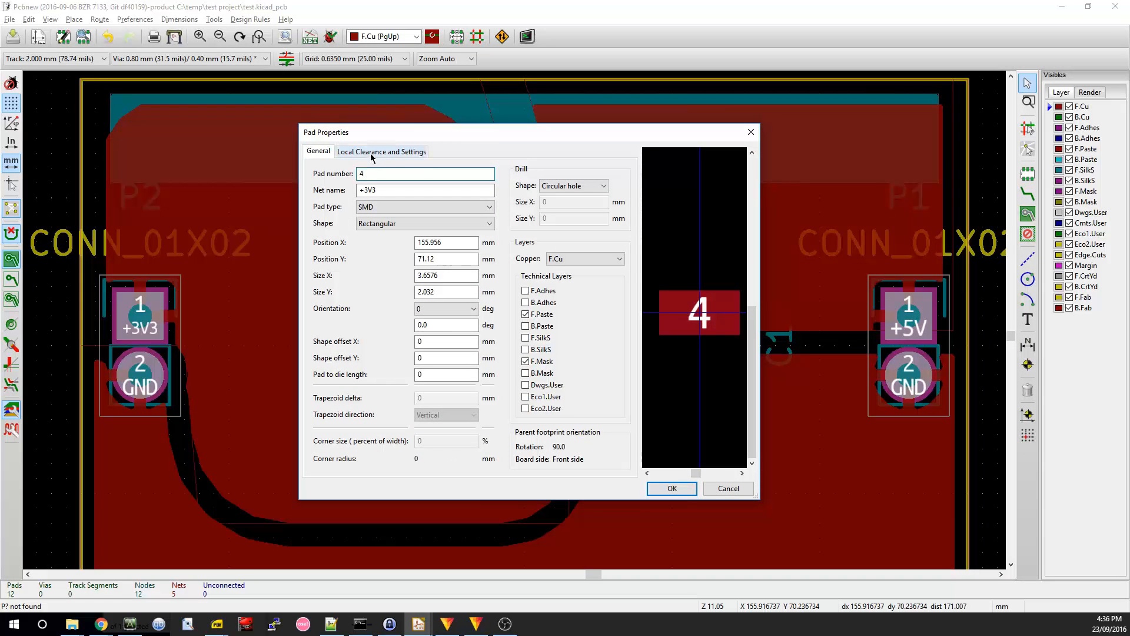
left_click(406, 151)
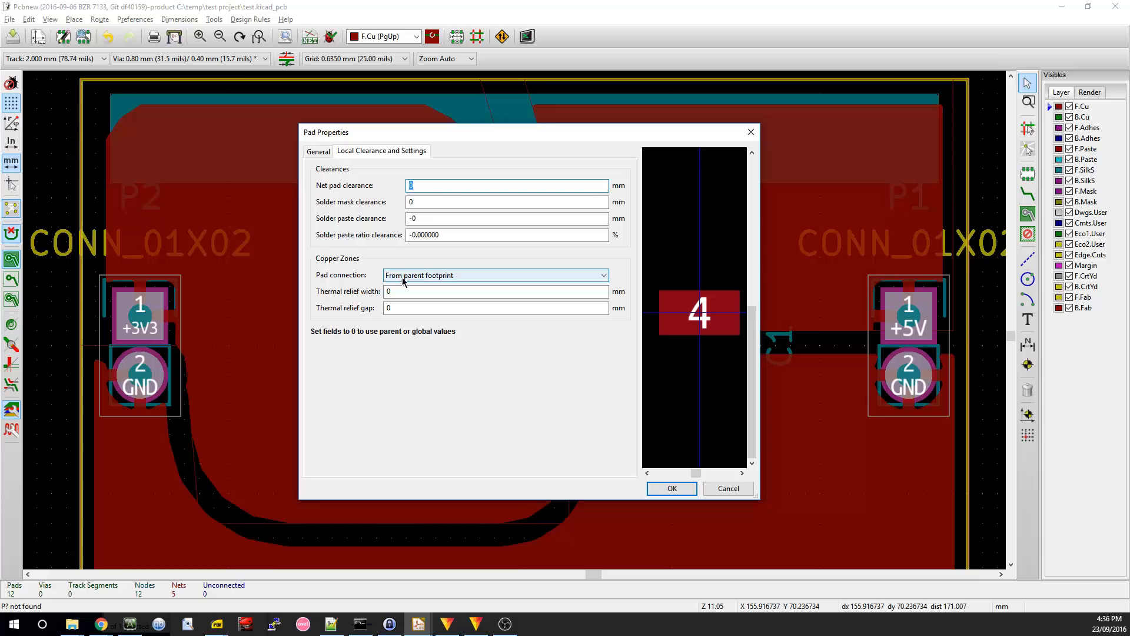
left_click_drag(383, 134, 657, 147)
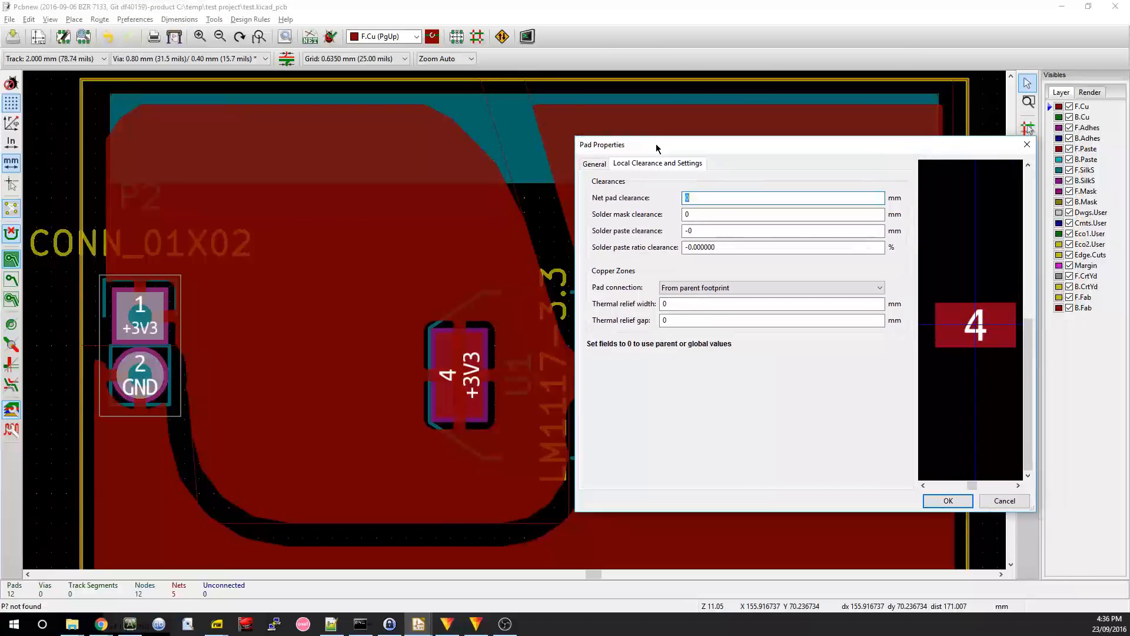
left_click(688, 288)
left_click(692, 290)
left_click(691, 291)
left_click(691, 290)
left_click(692, 291)
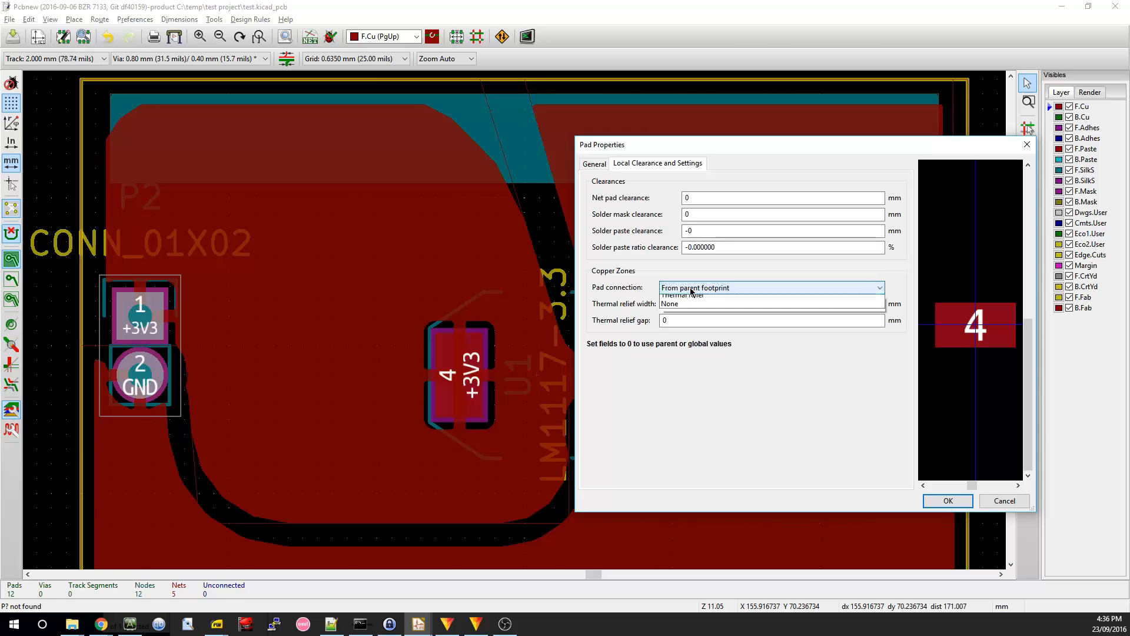
left_click(692, 300)
left_click(1005, 500)
Step: Set the pad connection to zones of the whole U1 footprint to Solid
left_click(537, 342)
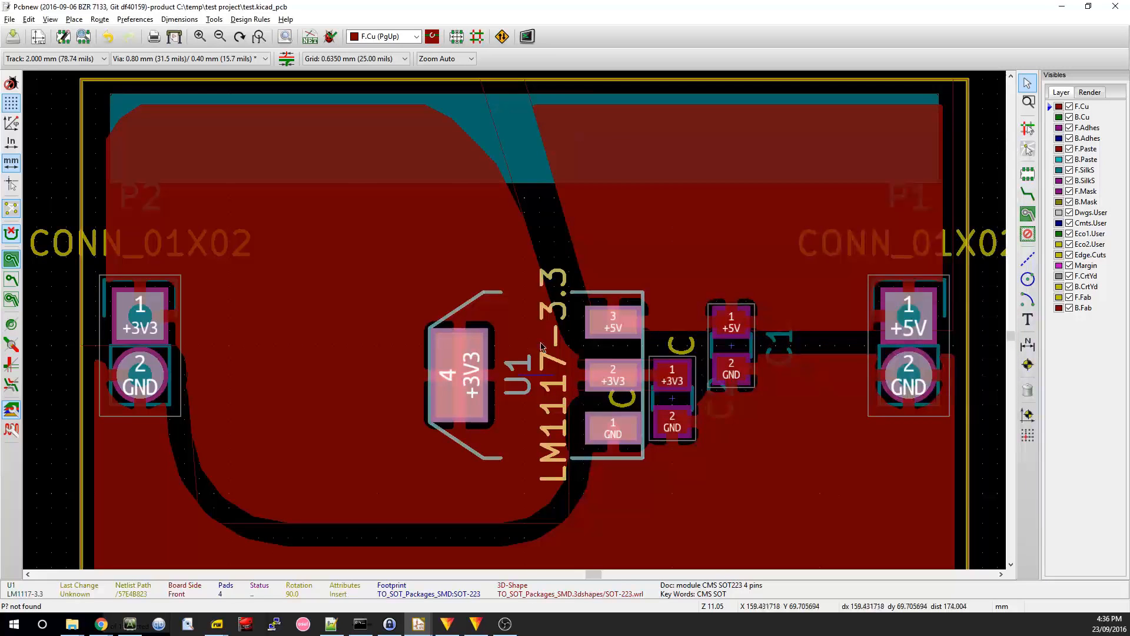
double_click(536, 342)
left_click(445, 140)
left_click(405, 139)
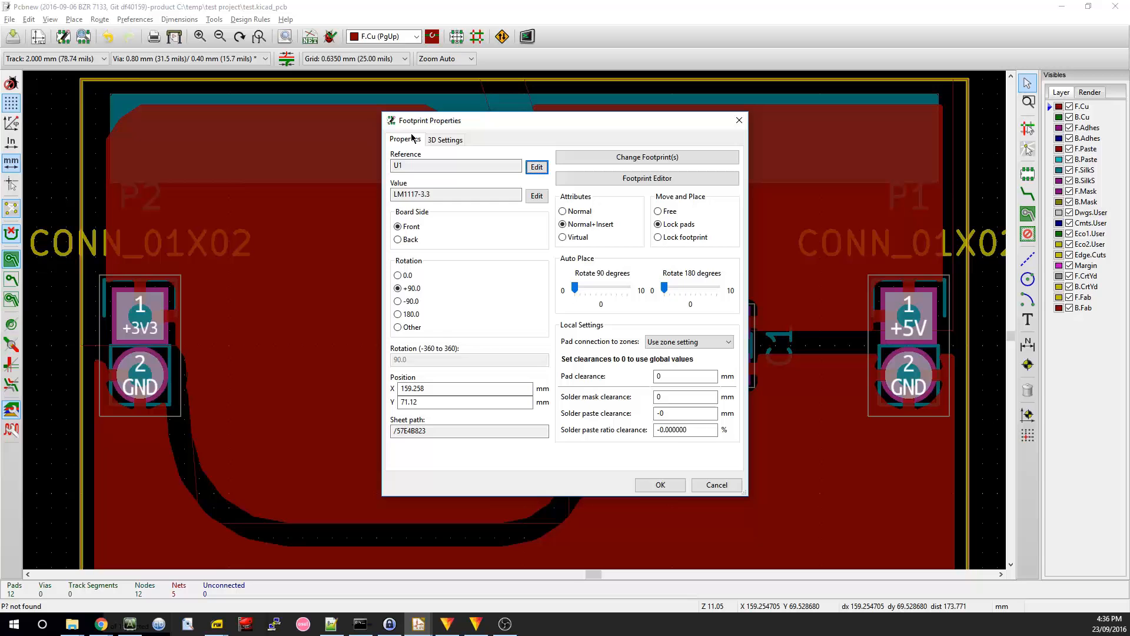
left_click(689, 341)
left_click(686, 349)
left_click_drag(519, 130, 805, 148)
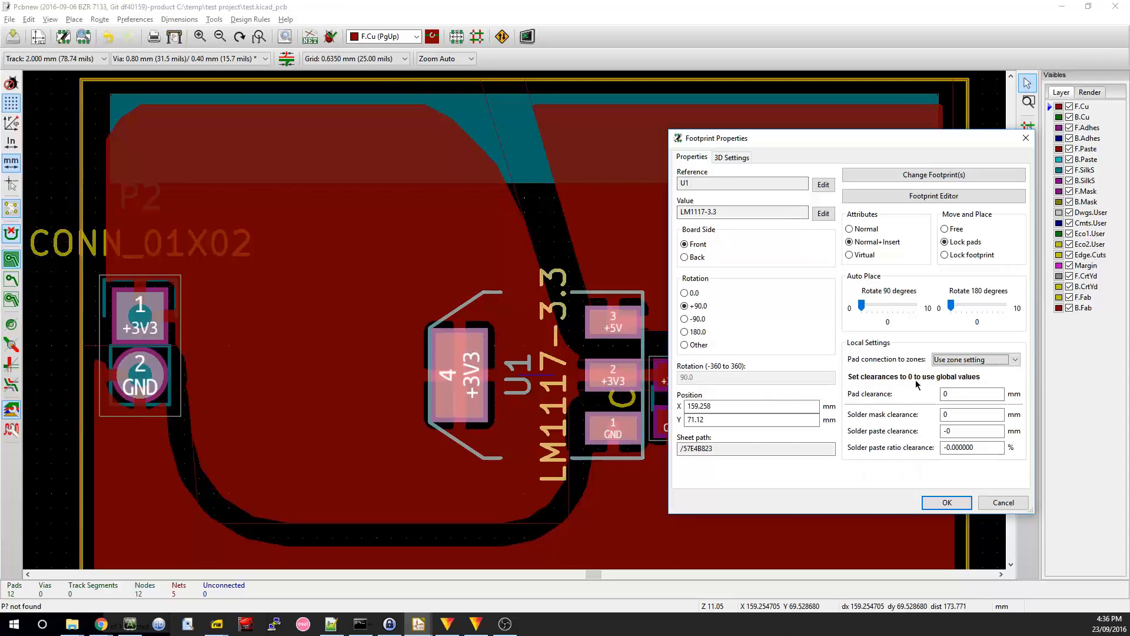
left_click(980, 360)
left_click(971, 379)
left_click(945, 502)
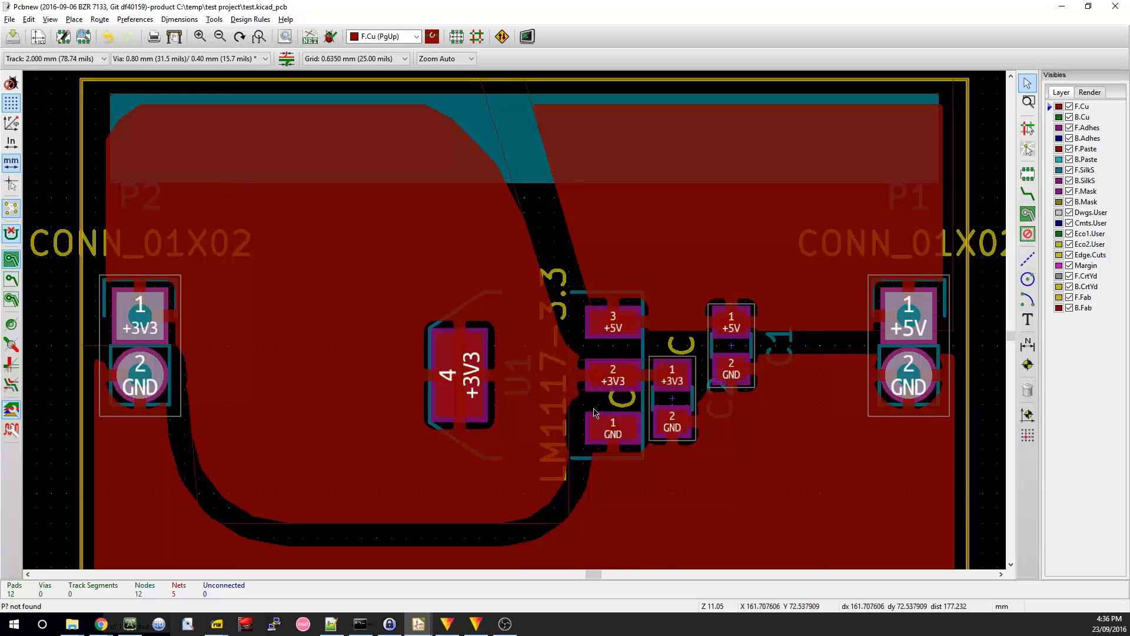
Step: Revert U1's footprint-wide solid pad connection so its pads follow the zone setting, and refill the zones
left_click(583, 348)
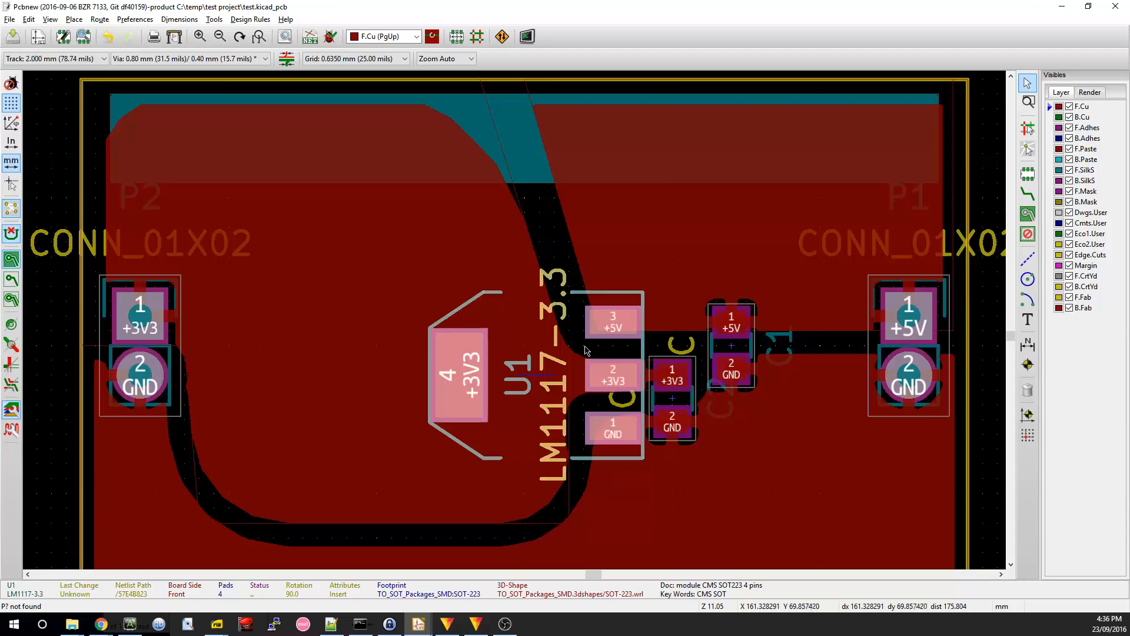
double_click(583, 349)
left_click(959, 360)
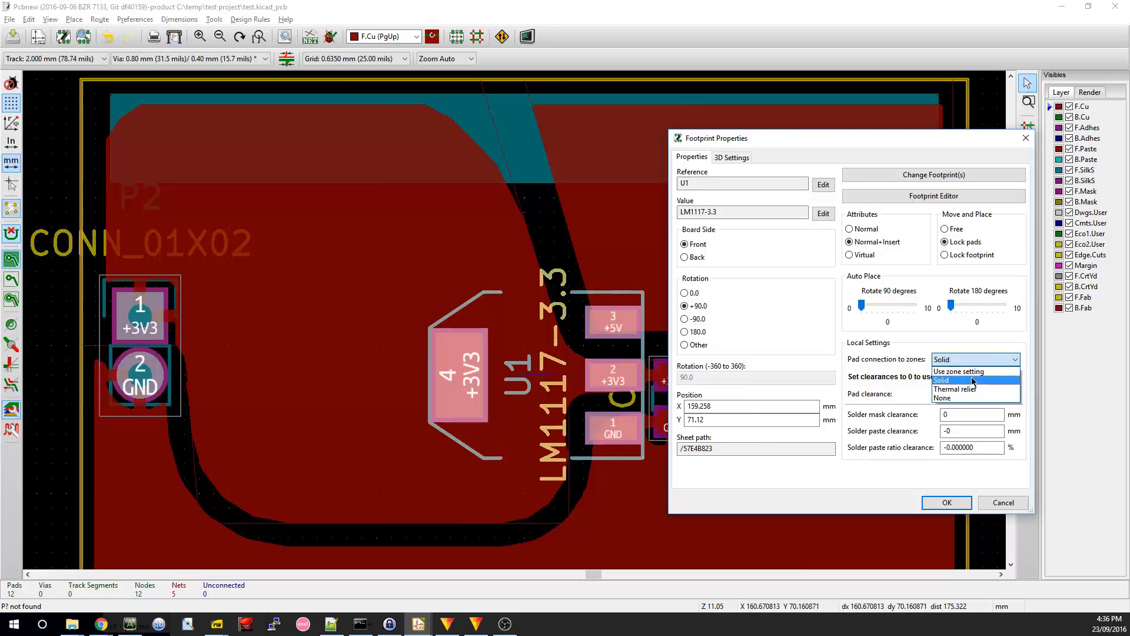
left_click(974, 380)
left_click(944, 502)
Step: Set the copper zone connection of only U1 pad 4 to Solid and refill the zones
left_click(478, 360)
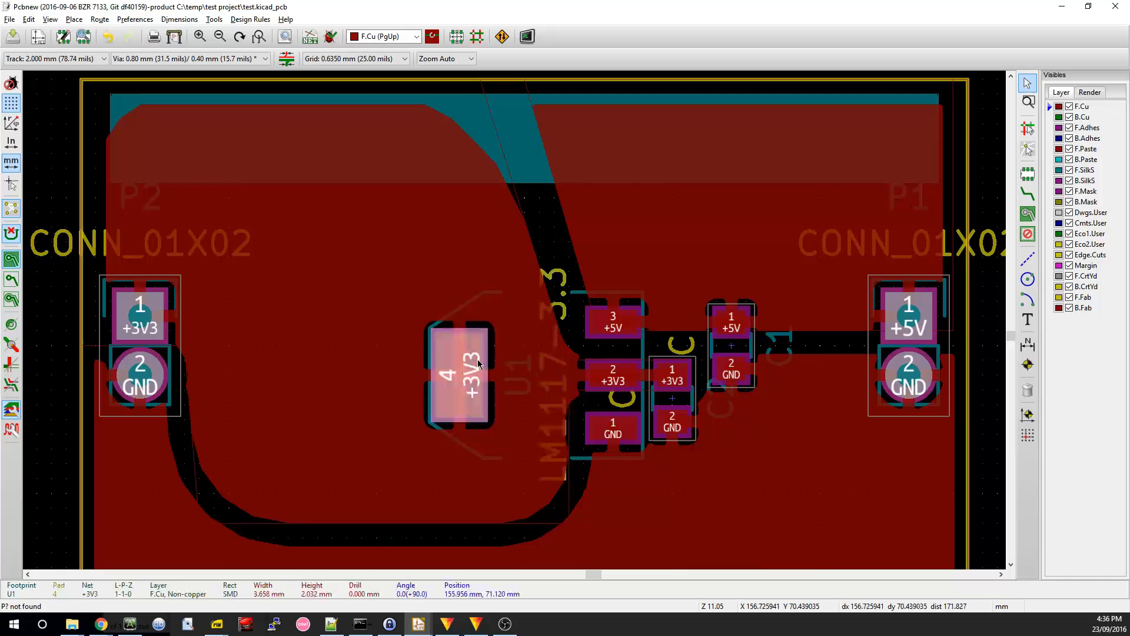
double_click(471, 360)
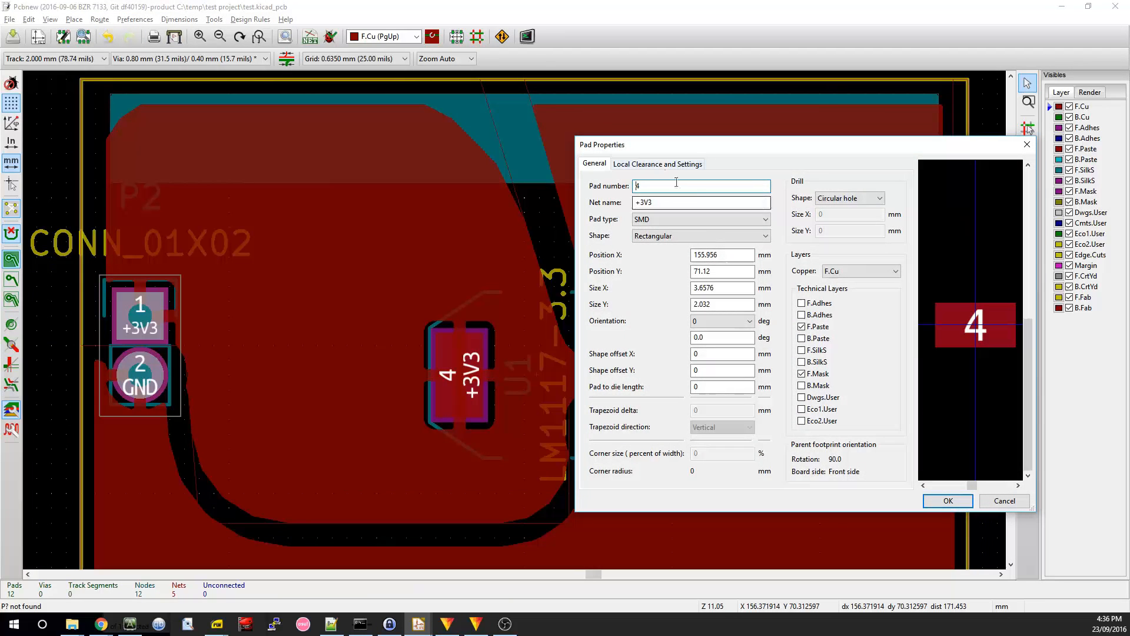
key("ctrl+Tab")
left_click(824, 288)
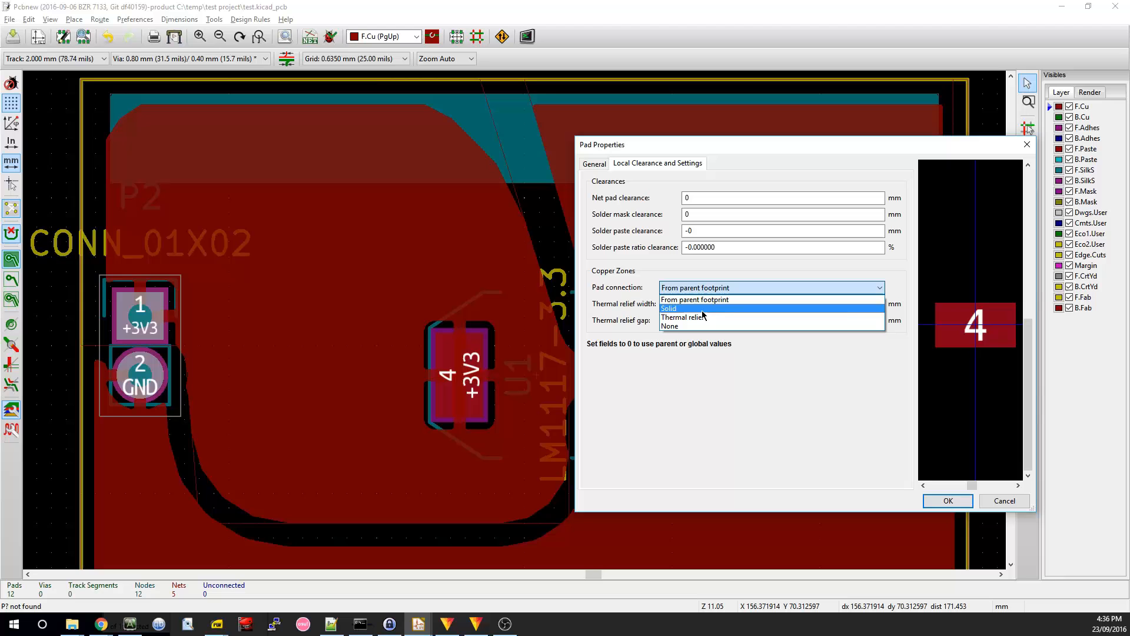
left_click(703, 308)
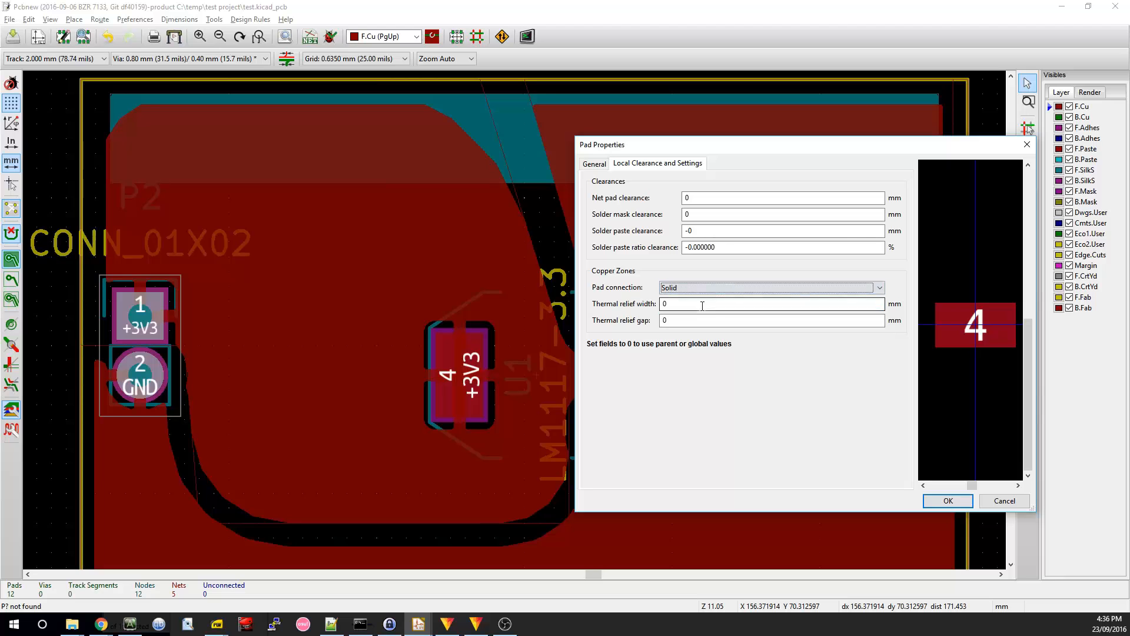
left_click(948, 500)
key("b")
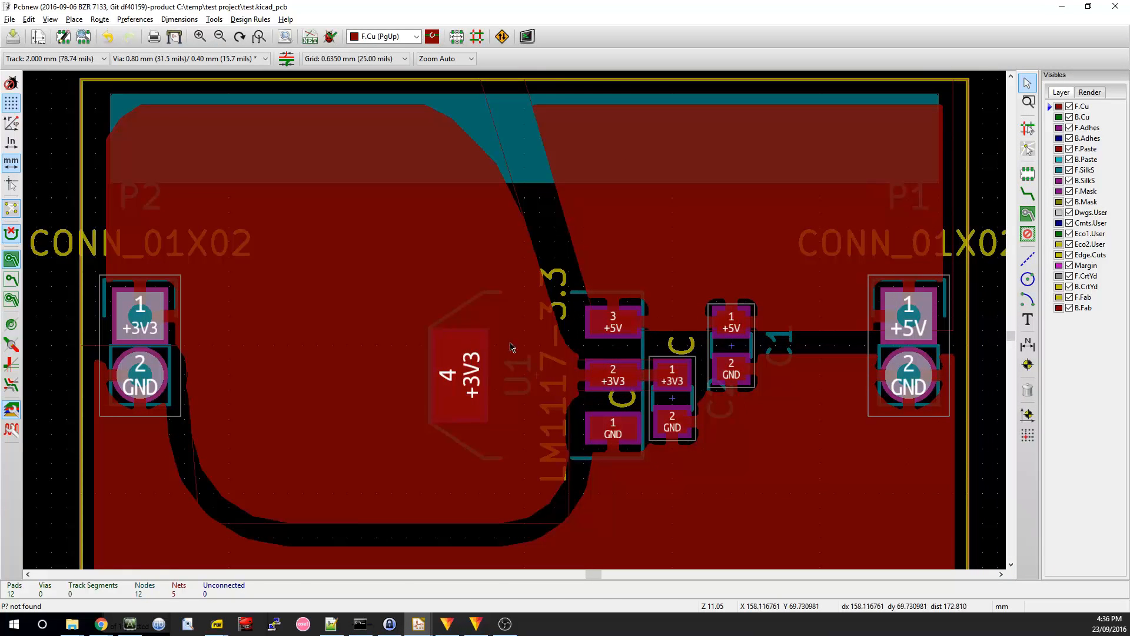
Step: Rotate U1's LM1117-3.3 value text to horizontal and place it just above the footprint
left_click(511, 347)
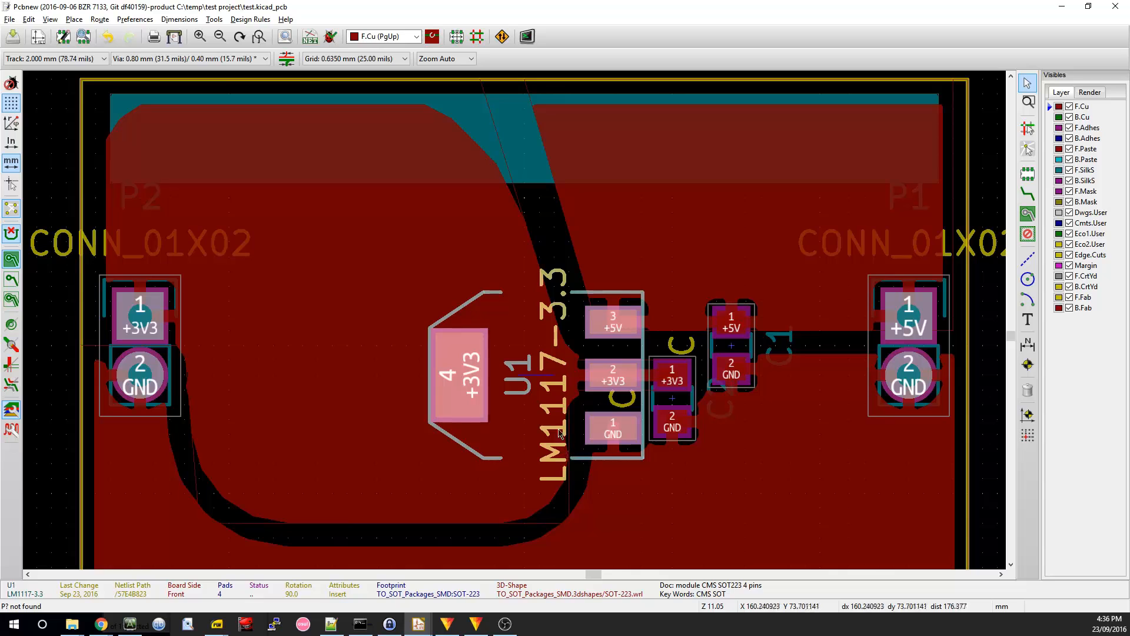
left_click(555, 390)
key("r")
key("m")
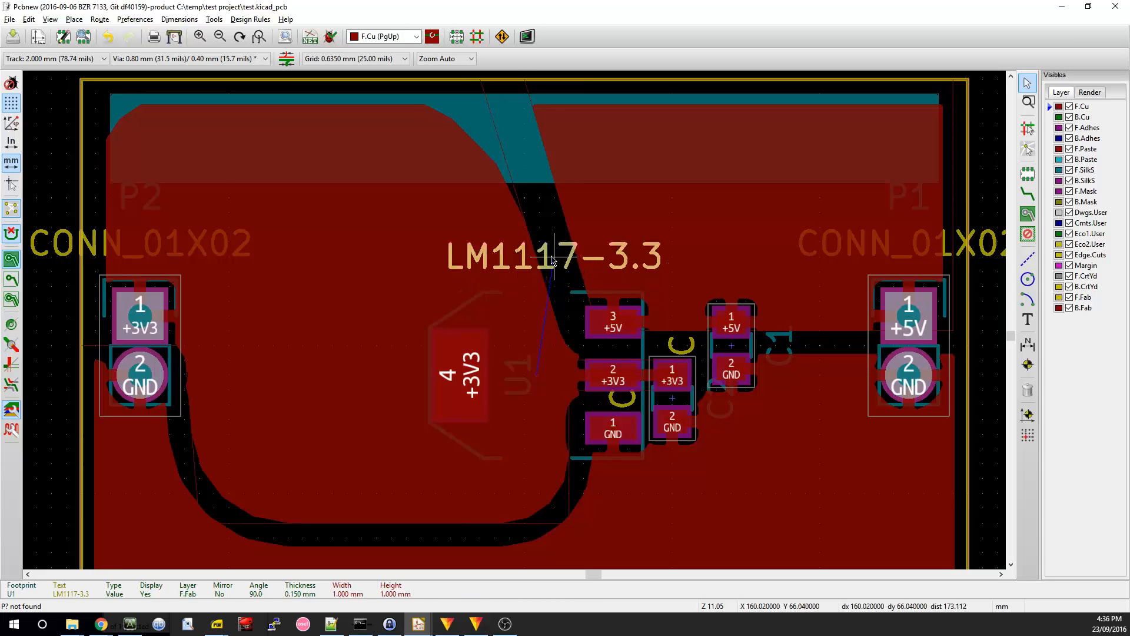
left_click(569, 332)
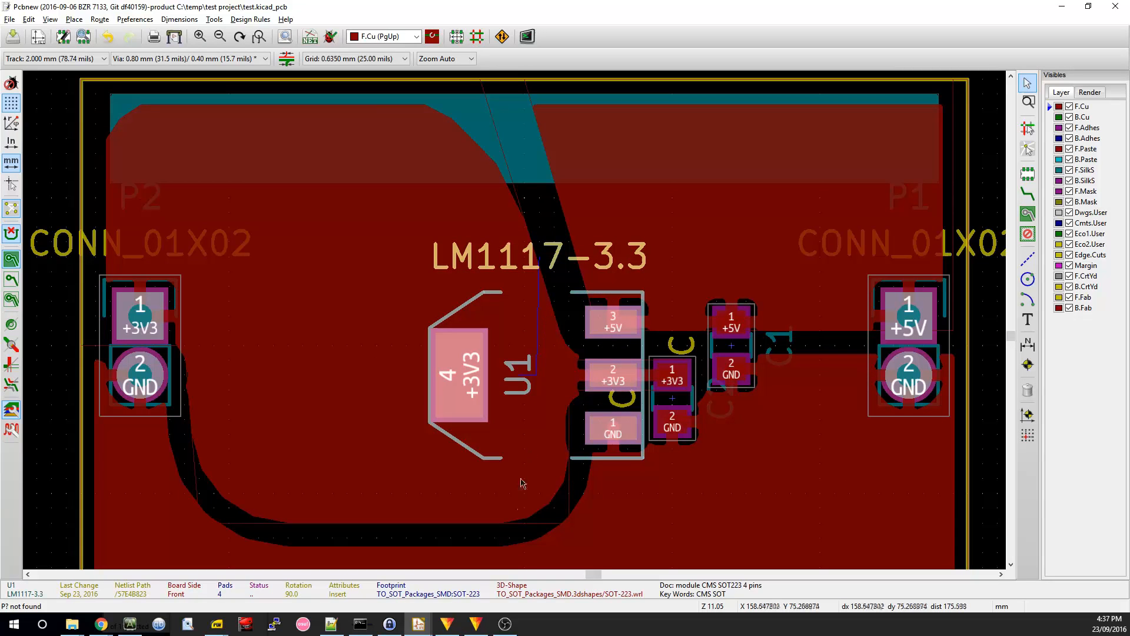
Step: Start a new copper zone at the board's upper edge left of U1, assigned to B.Cu and the +3V3 net
key("ctrl+shift+z")
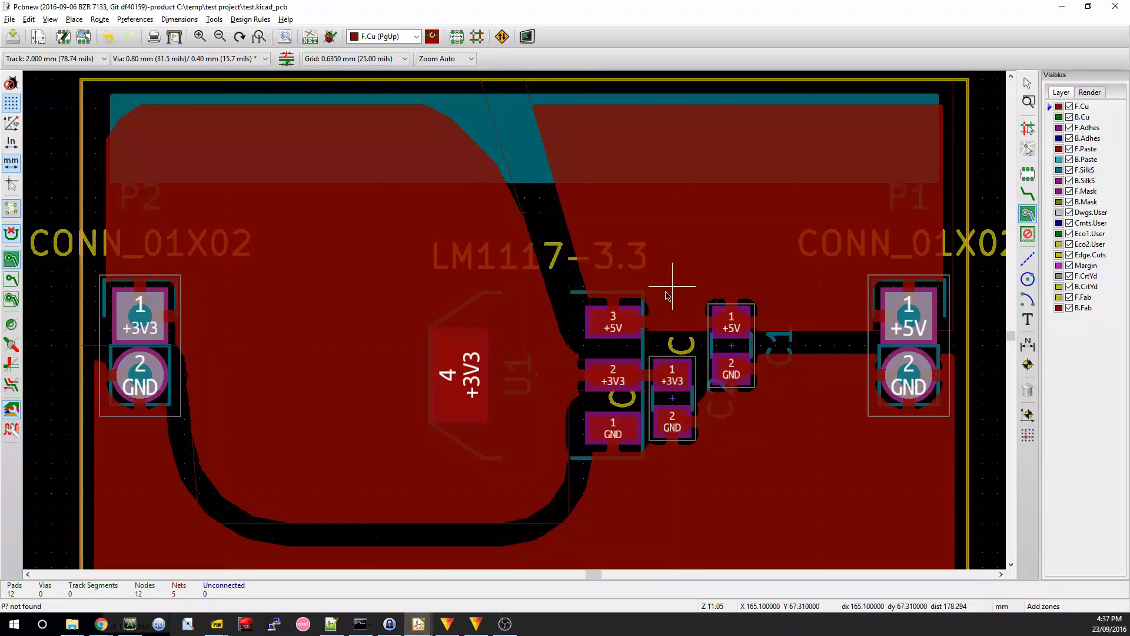
middle_click_drag(642, 288, 569, 249)
scroll(534, 272, "down", 1)
scroll(474, 390, "down", 1)
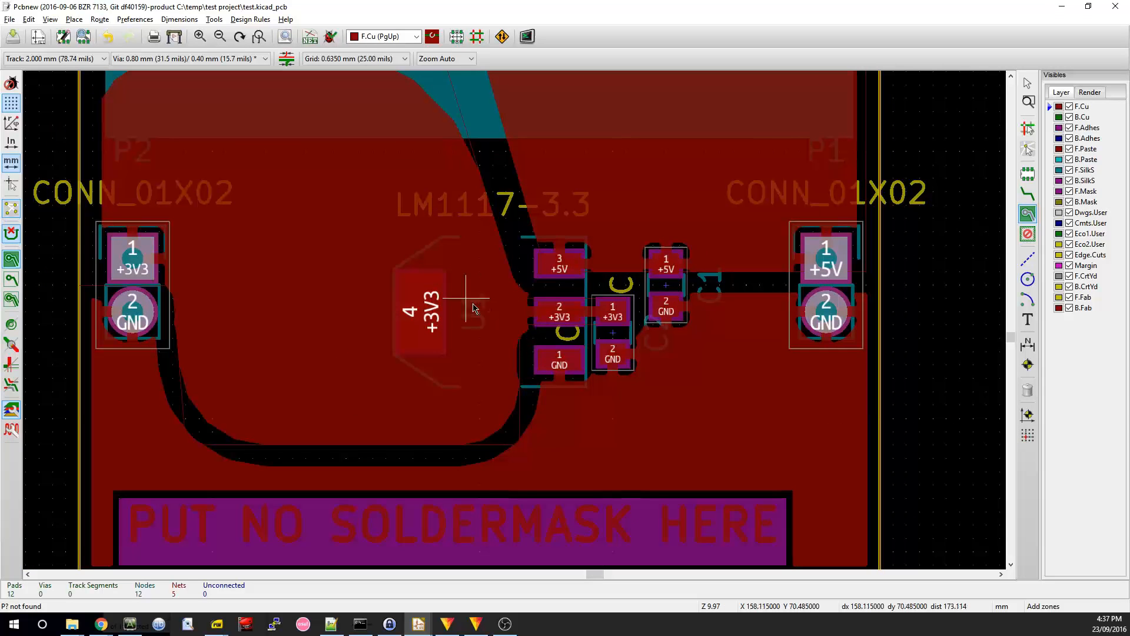
middle_click_drag(447, 259, 428, 305)
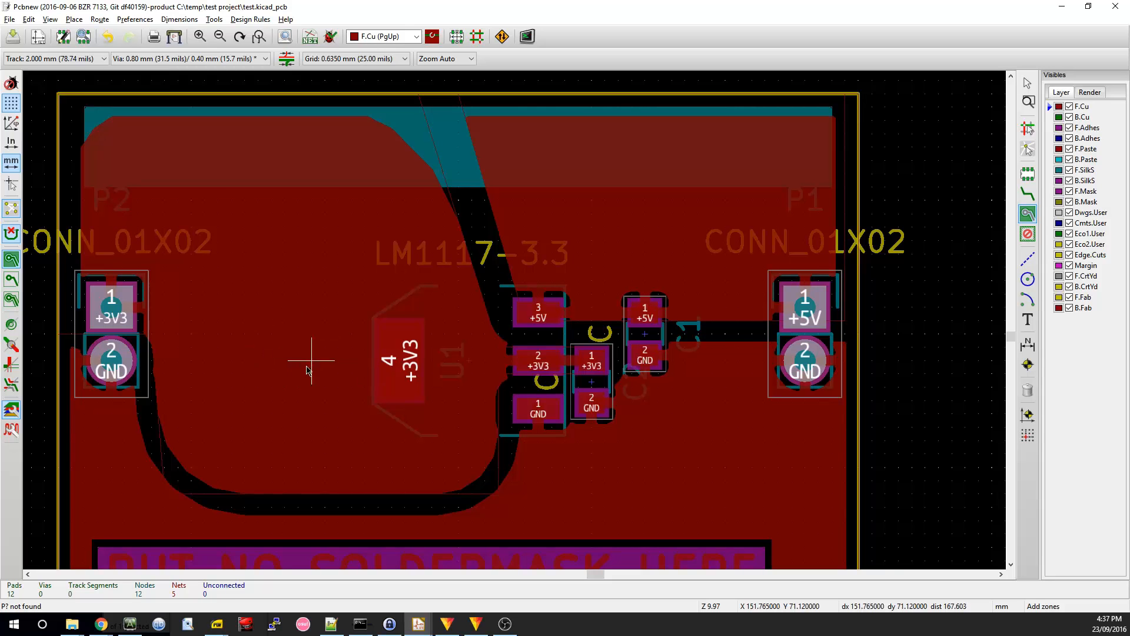
left_click(149, 101)
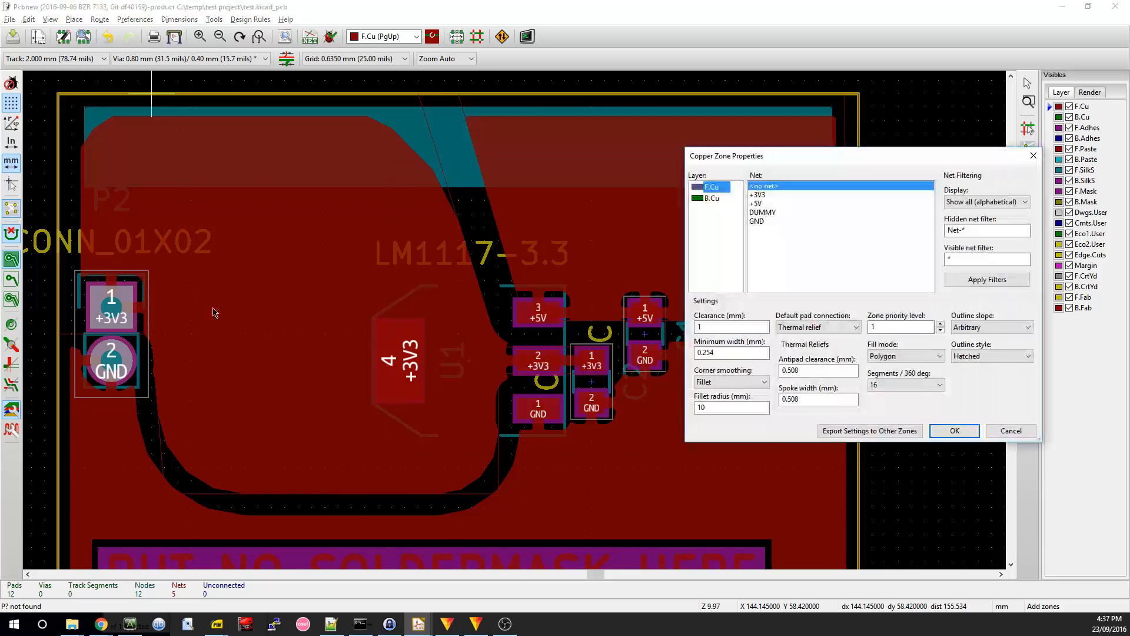
left_click_drag(731, 162, 631, 173)
left_click(609, 212)
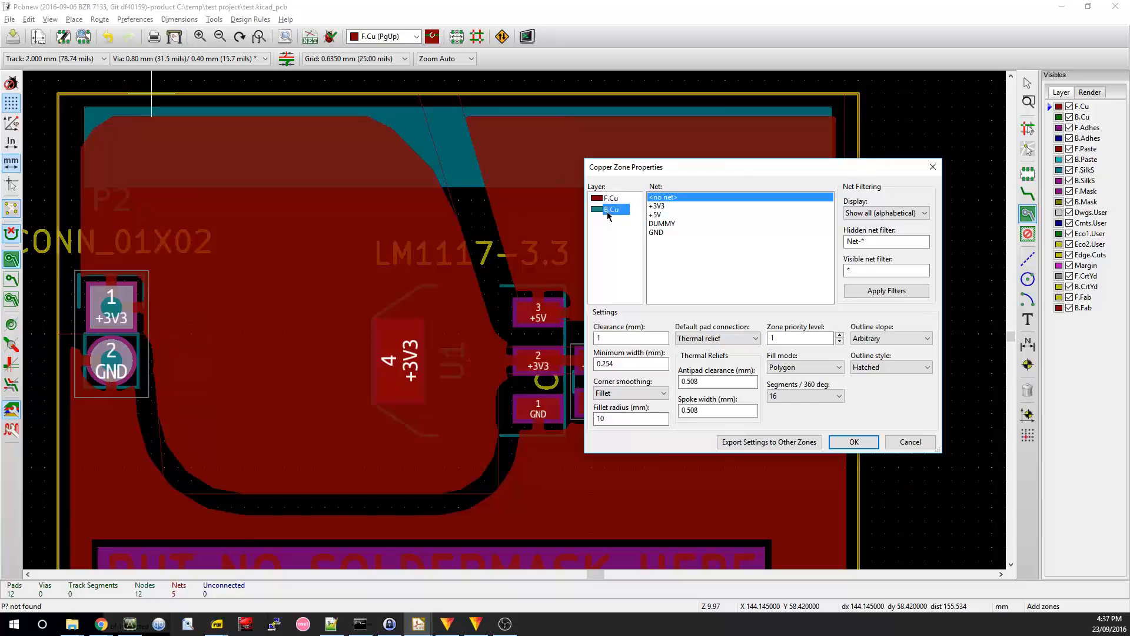
left_click(705, 206)
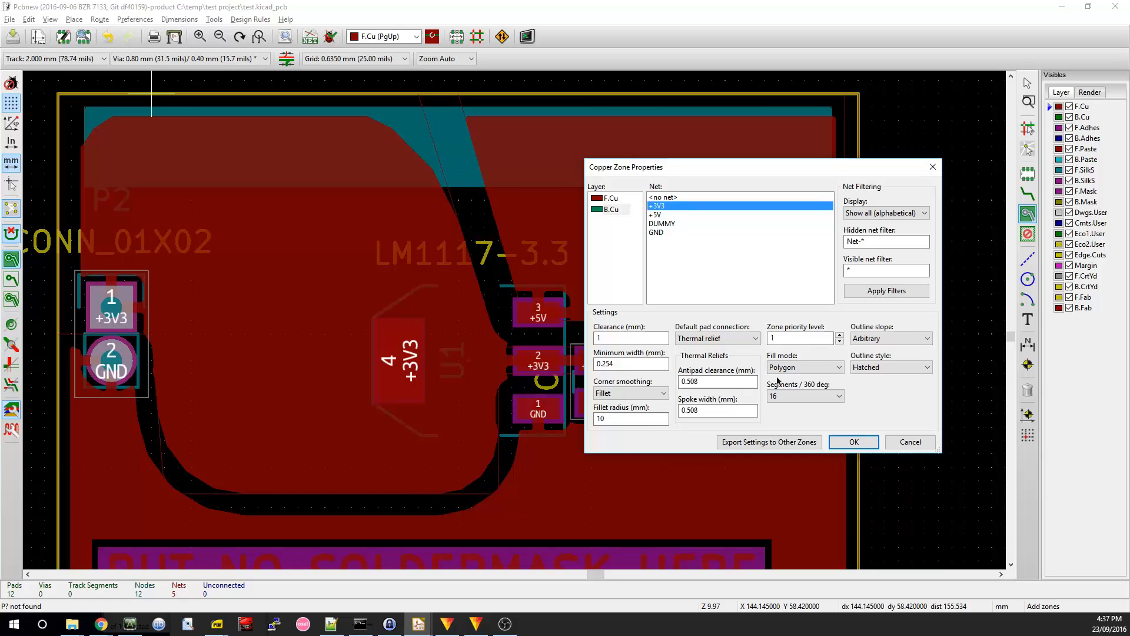
left_click(852, 442)
Step: Outline the +3V3 back-copper zone as a rectangle about 26 mm wide spanning the board height between the two connectors
scroll(156, 378, "down", 3)
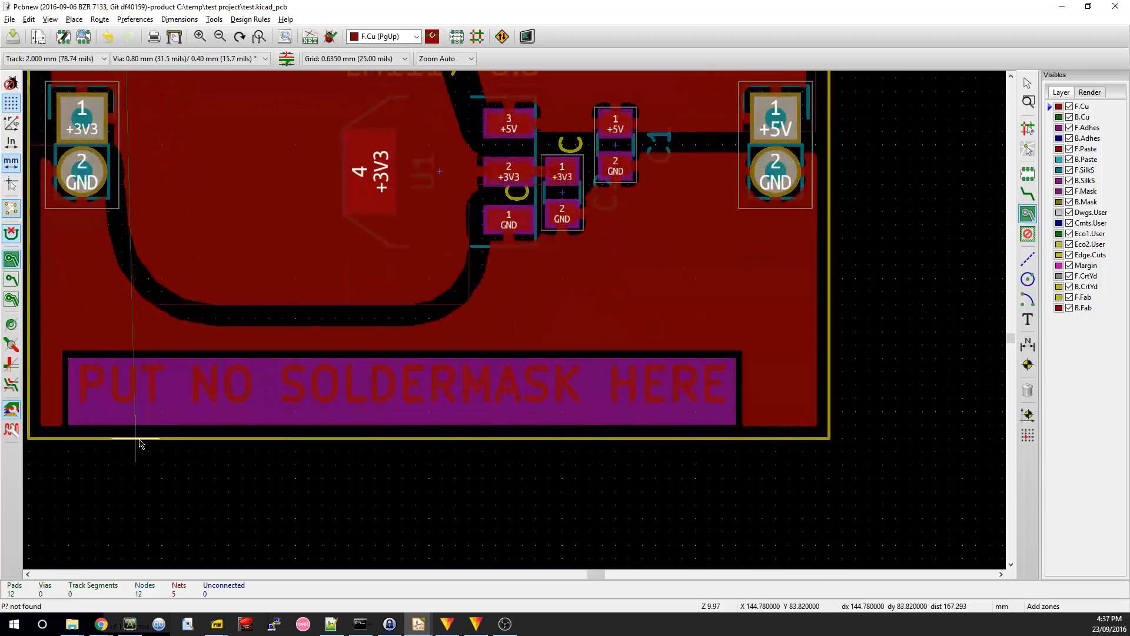
scroll(670, 496, "up", 4)
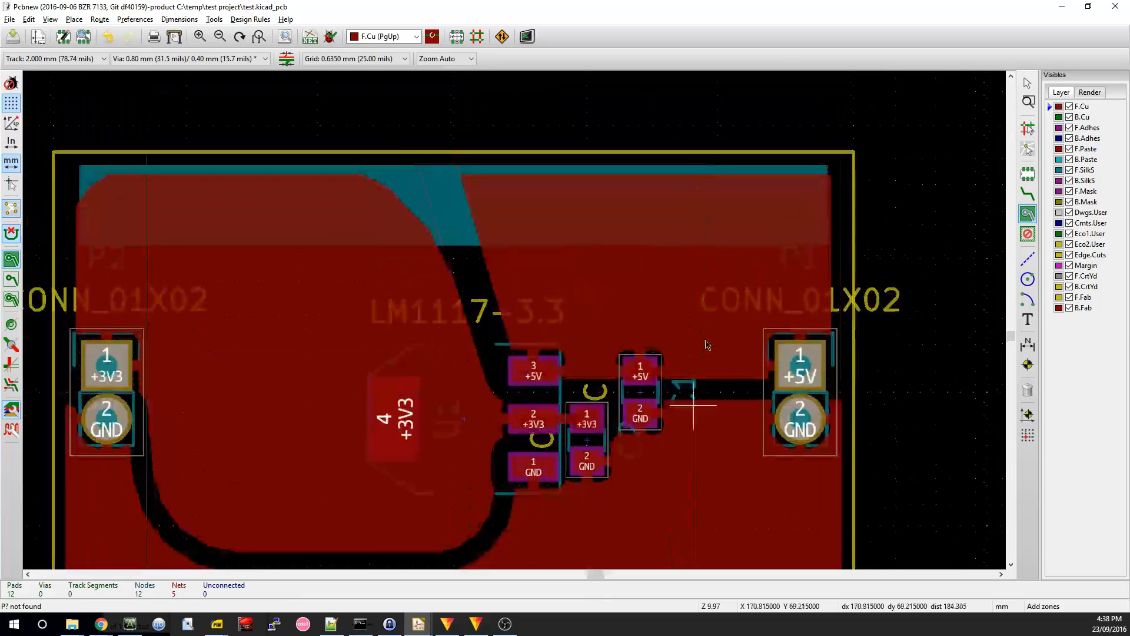
key("Escape")
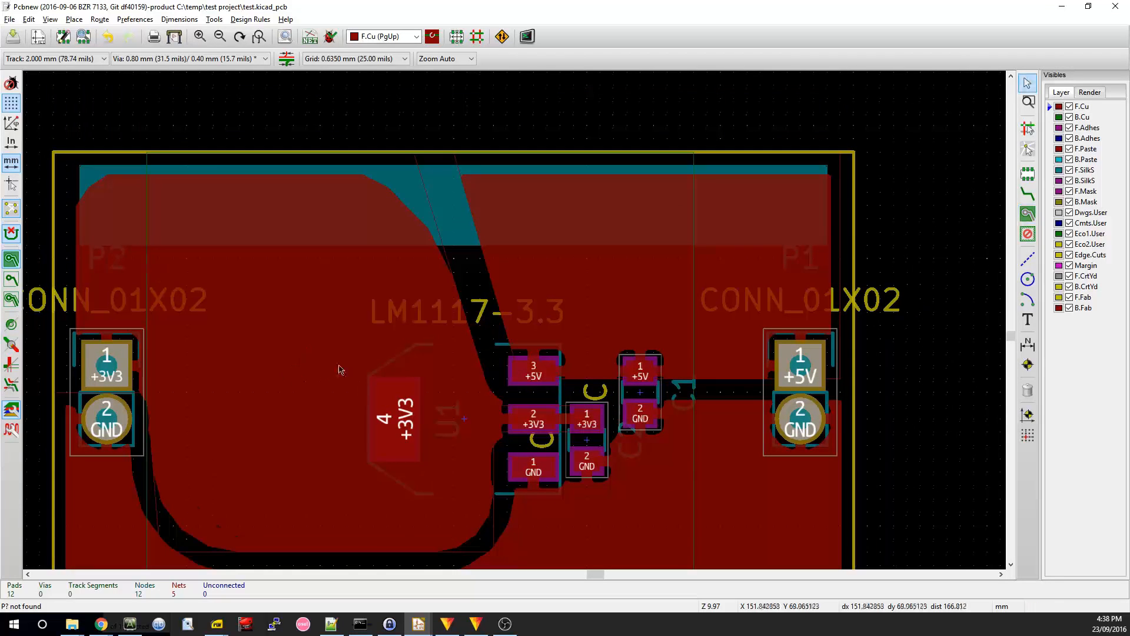
Step: Inspect the new zone outline around U1 with B.Cu as the active layer
middle_click_drag(311, 381, 447, 275)
key("Page_Down")
key("Page_Up")
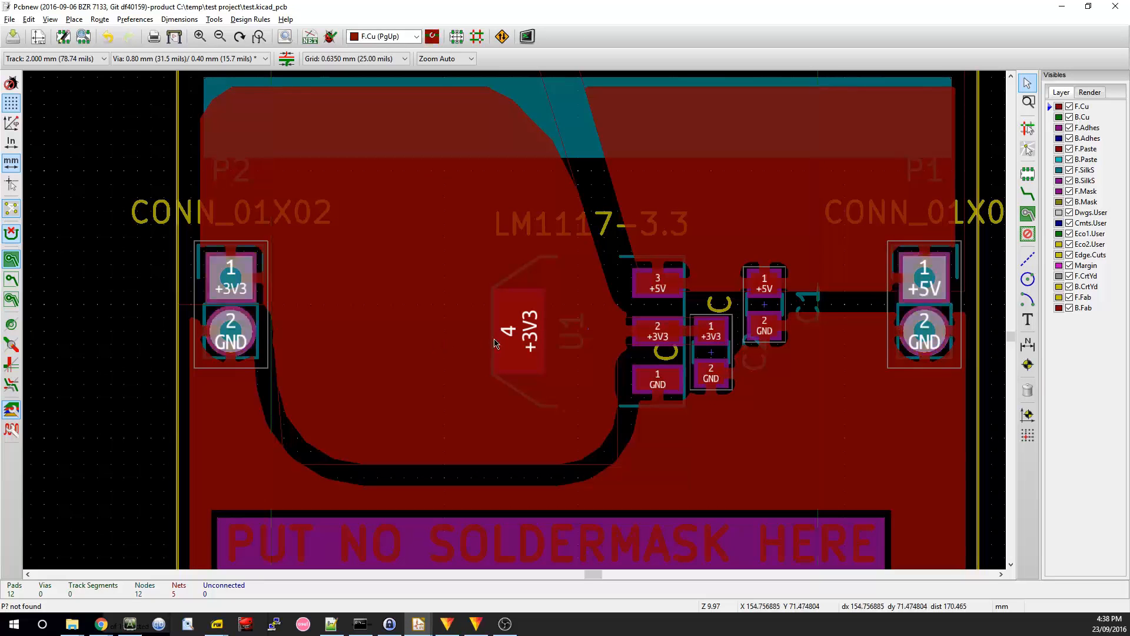
key("F4")
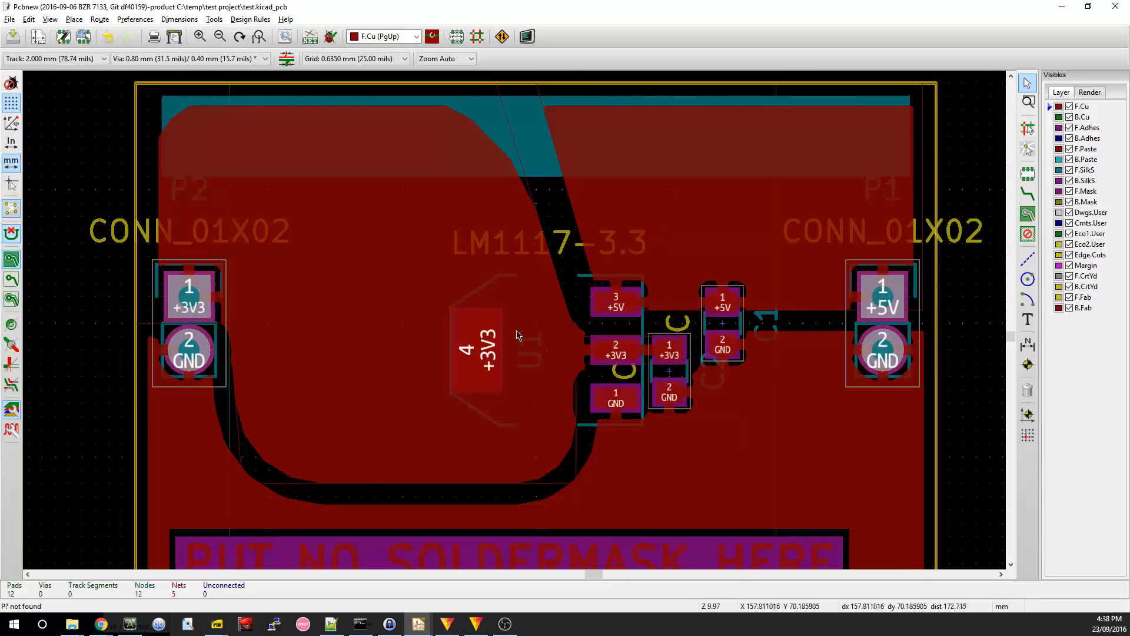
key("Page_Down")
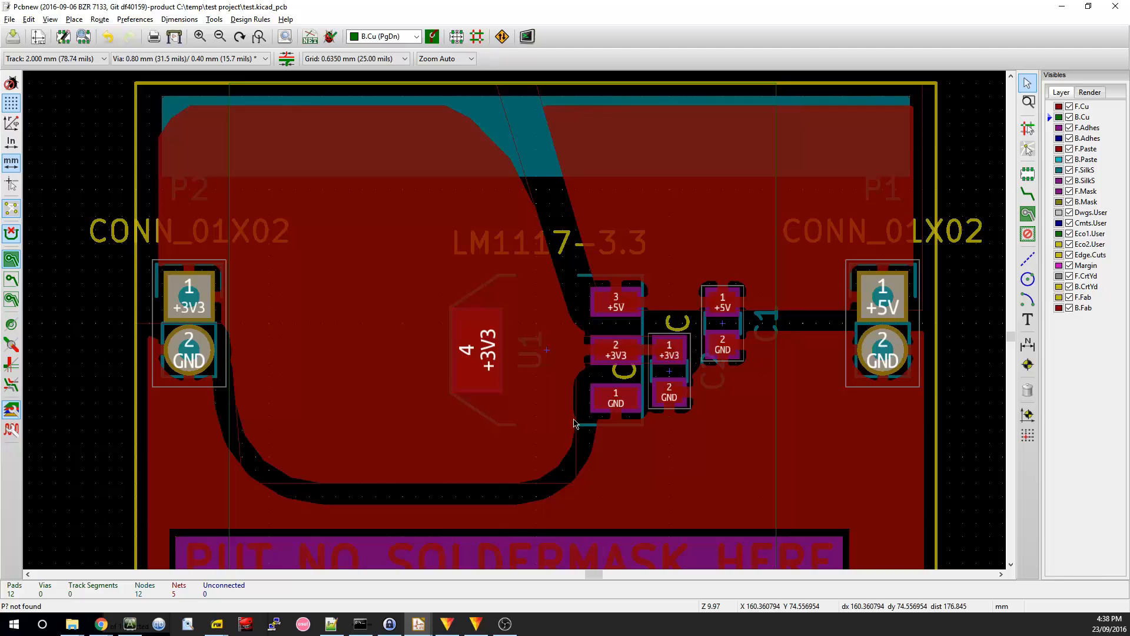
key("F4")
key("F4")
key("F4")
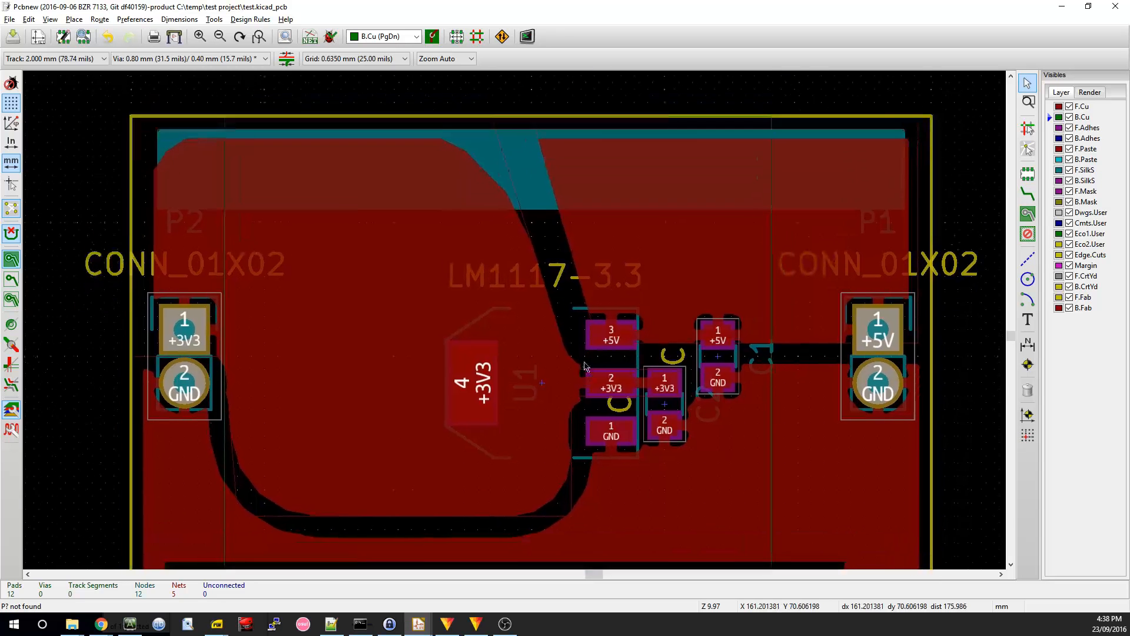
key("F4")
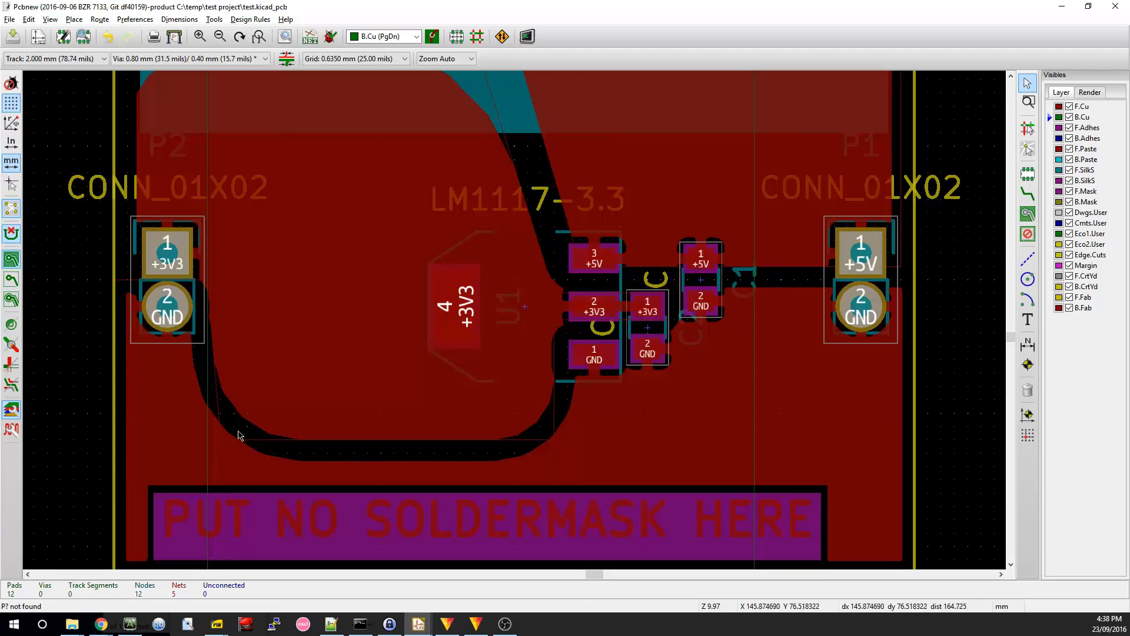
Step: Examine the board in the 3D viewer from a tilted angle and close the viewer
key("alt+3")
left_click_drag(530, 426, 548, 444)
key("z")
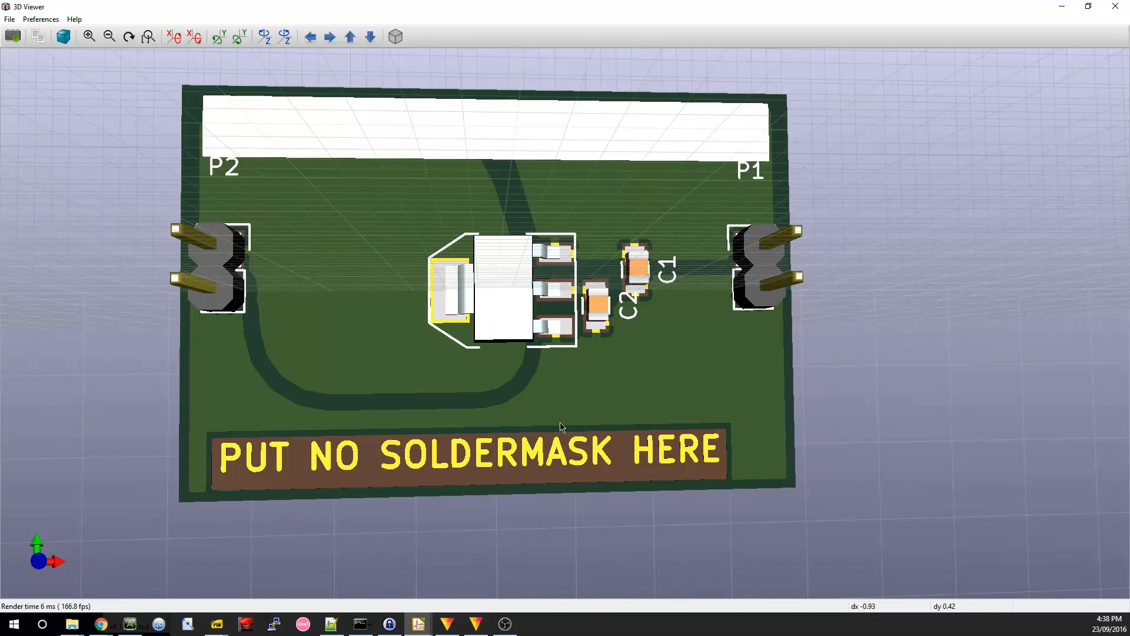
left_click_drag(714, 319, 1024, 15)
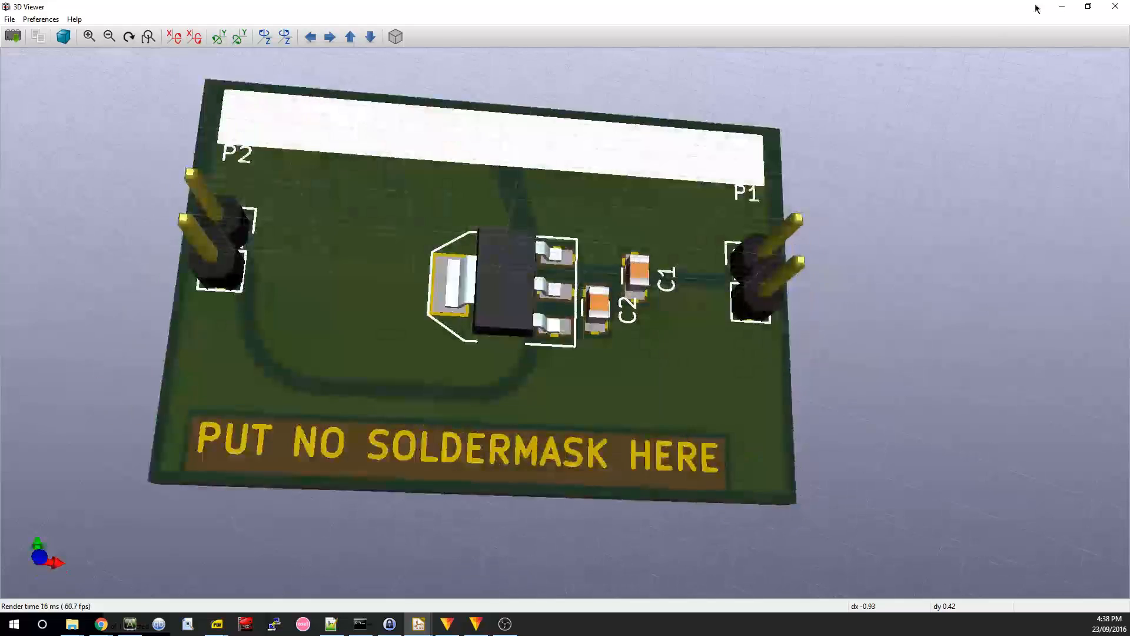
left_click(1125, 5)
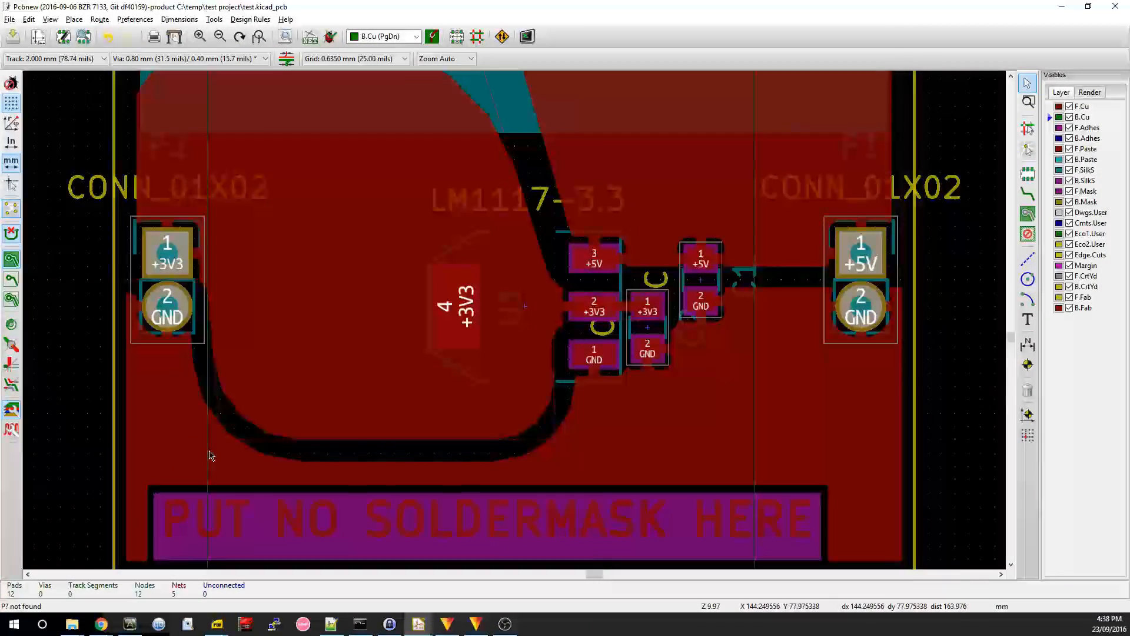
Step: Set the track width for routing to 0.250 mm
scroll(448, 365, "up", 2)
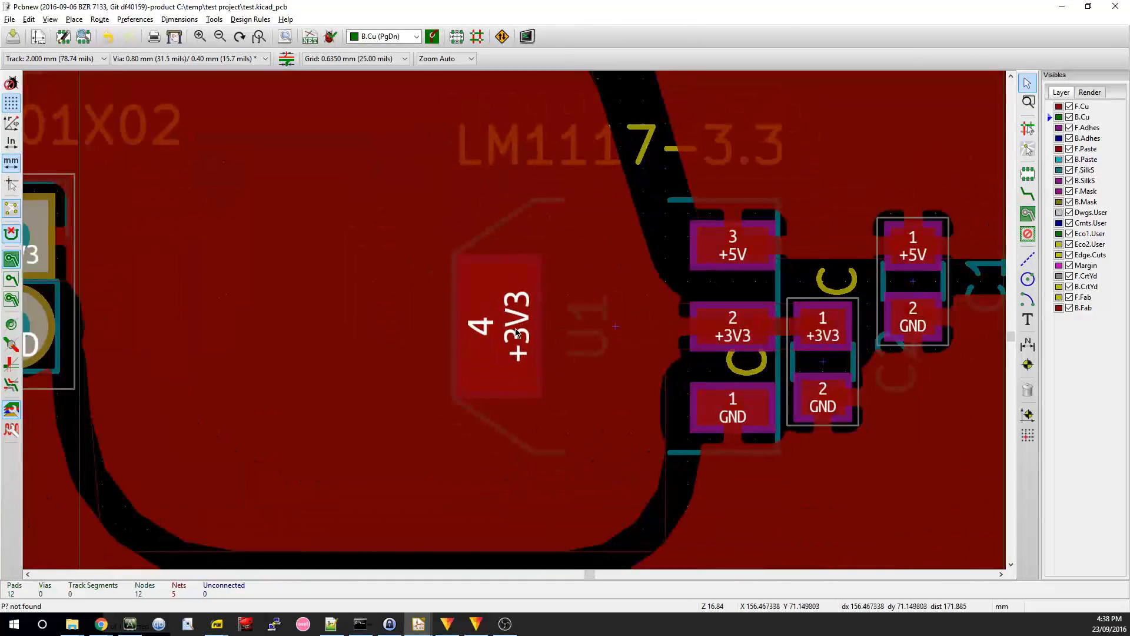
middle_click_drag(505, 258, 485, 384)
scroll(429, 377, "down", 1)
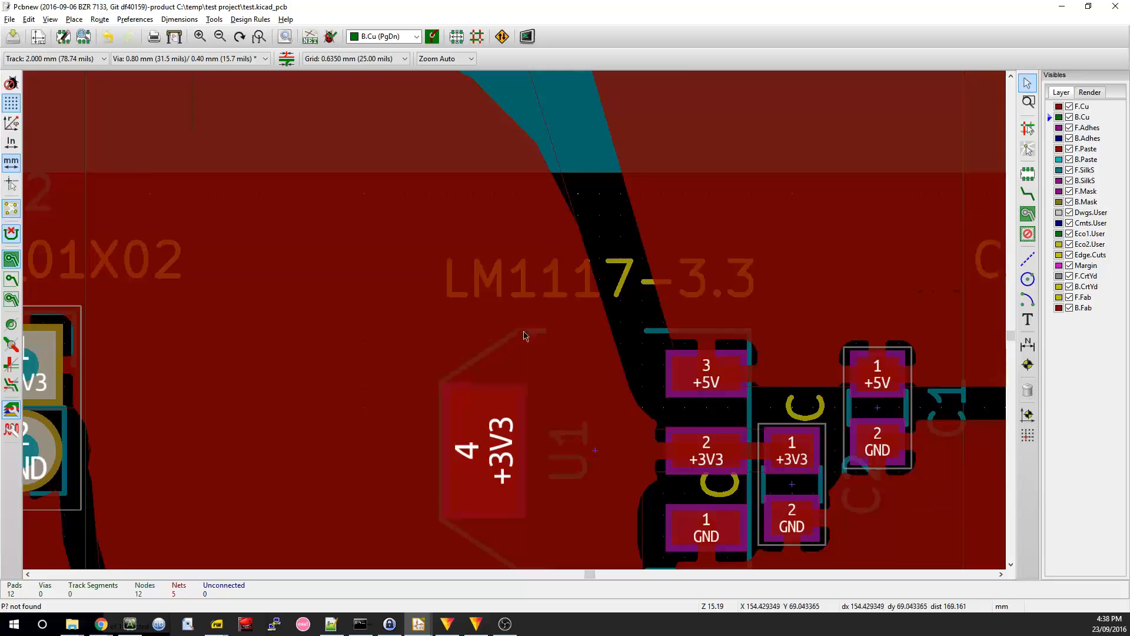
middle_click_drag(613, 386, 542, 400)
left_click(1027, 194)
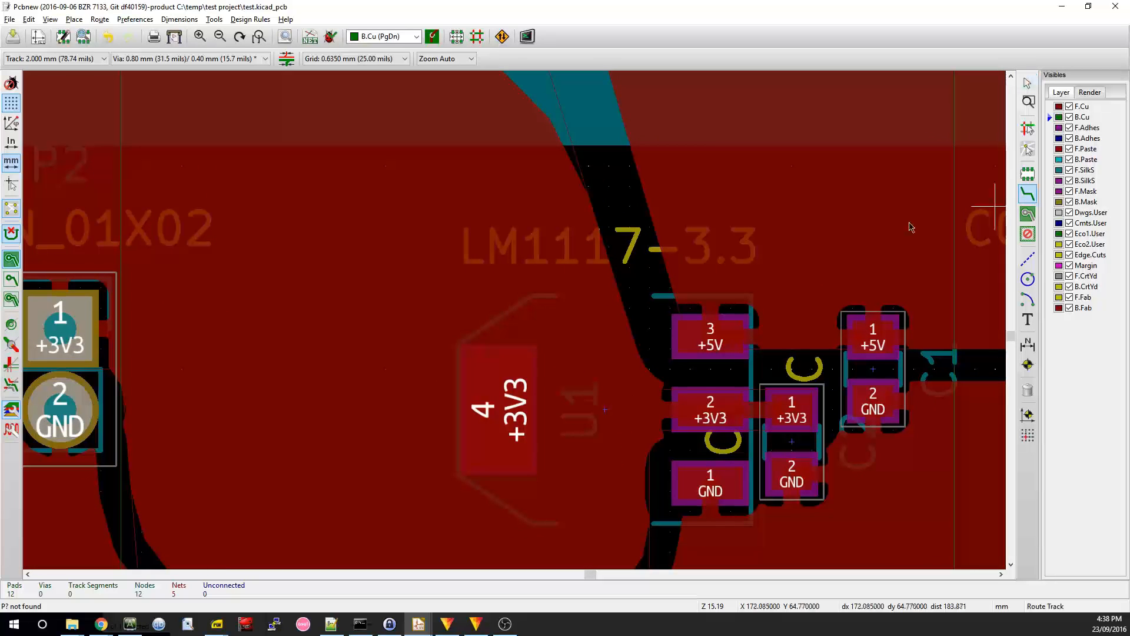
left_click(506, 306)
key("Escape")
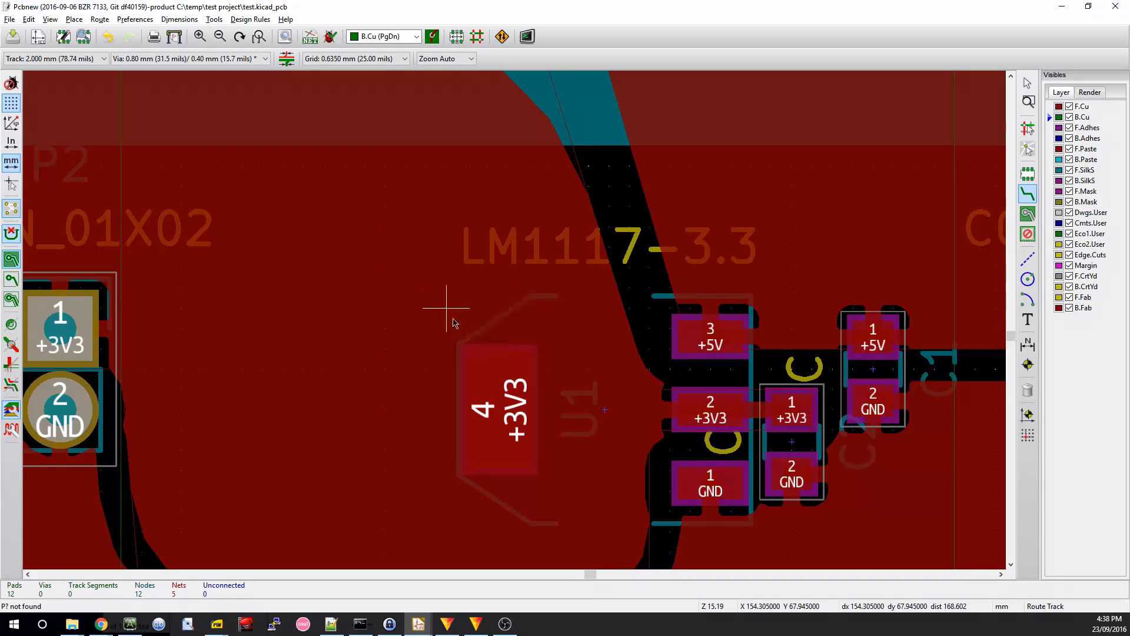
left_click(104, 59)
left_click(47, 69)
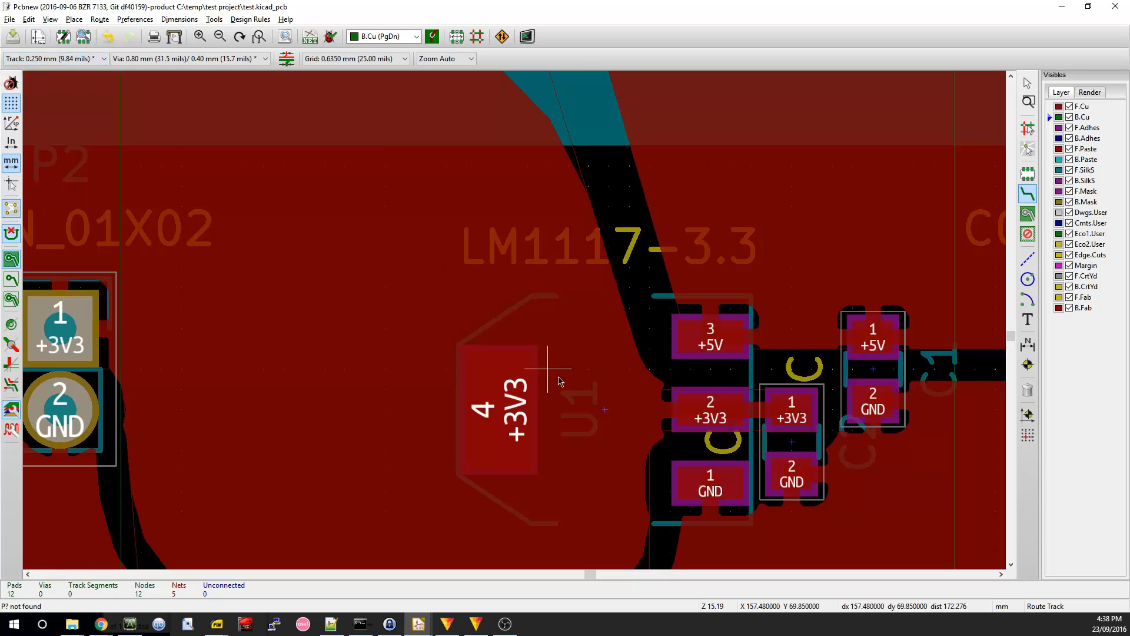
Step: Route from U1 pad 4 on F.Cu and place a ring of ten +3V3 vias around the pad
key("Page_Up")
left_click(512, 402)
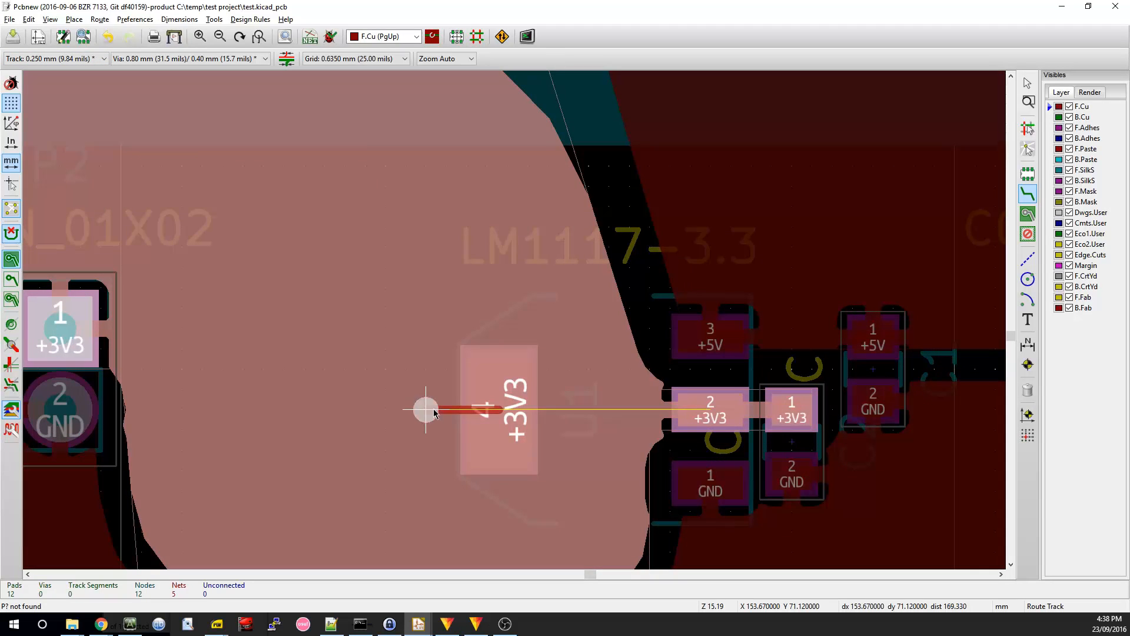
key("v")
key("v")
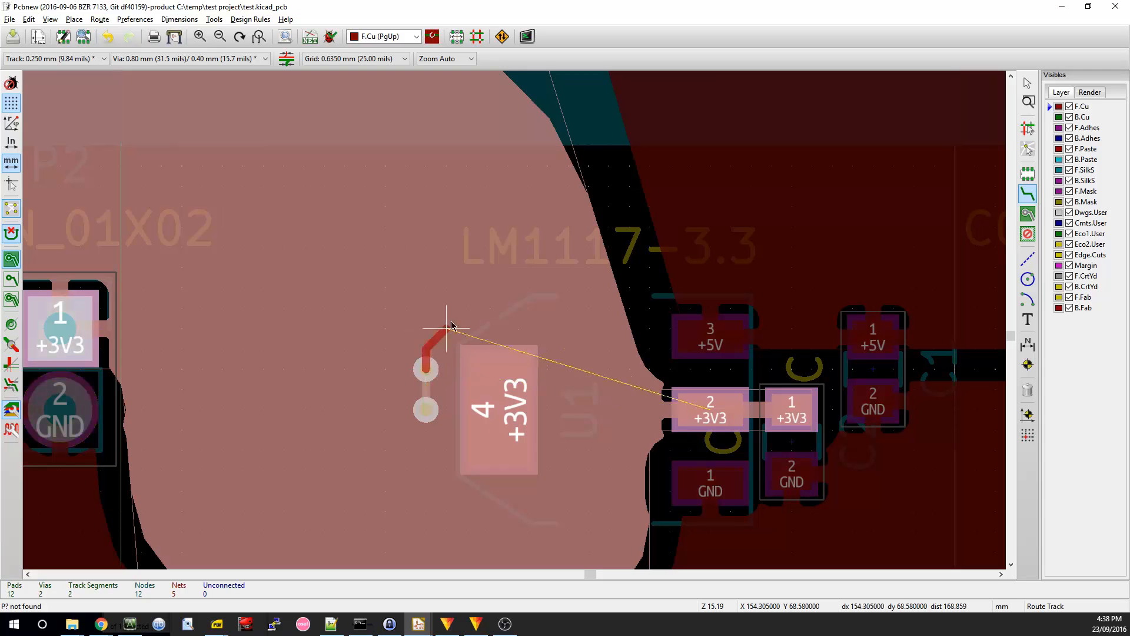
key("v")
key("v")
key("v")
key("v")
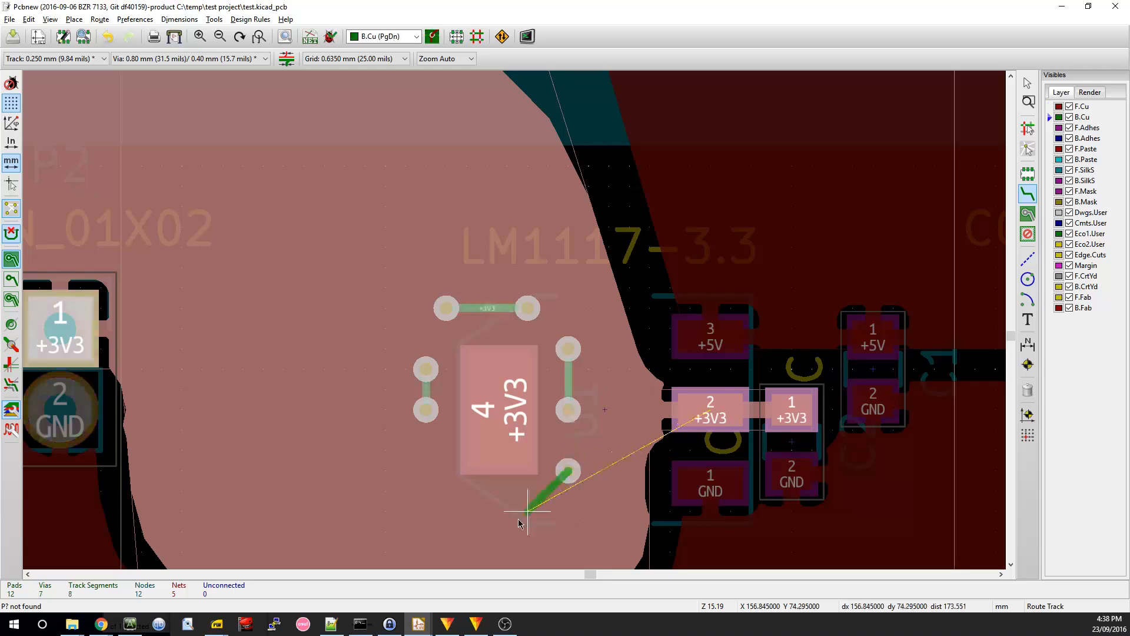
key("v")
key("v")
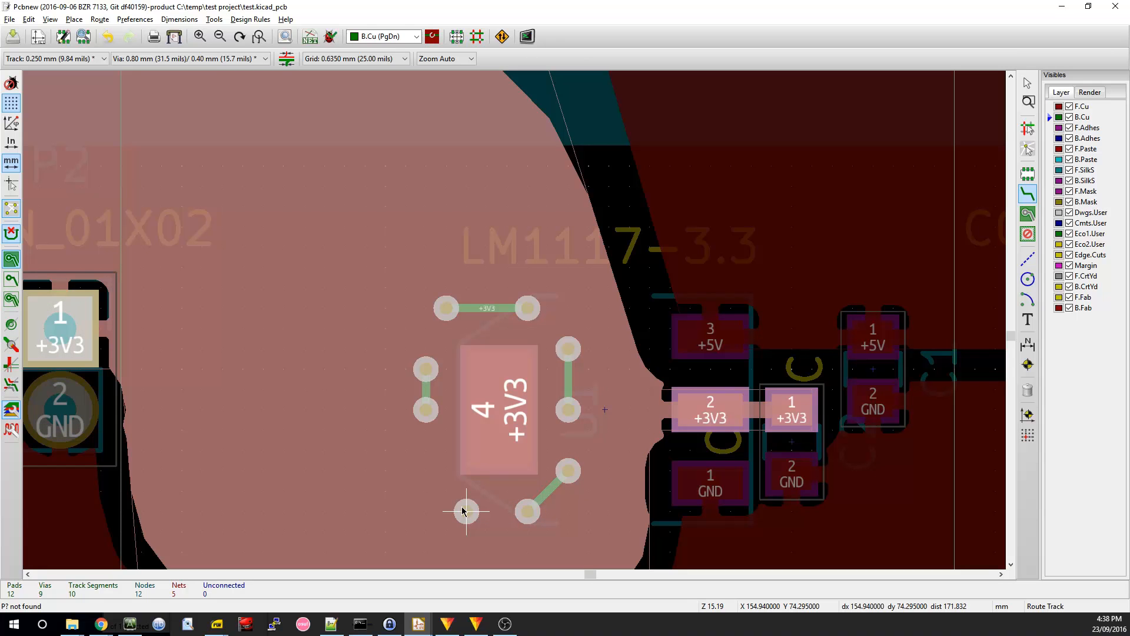
key("v")
key("Escape")
key("Escape")
Step: Refill the copper zones around the new +3V3 vias and save the board
scroll(465, 484, "down", 3)
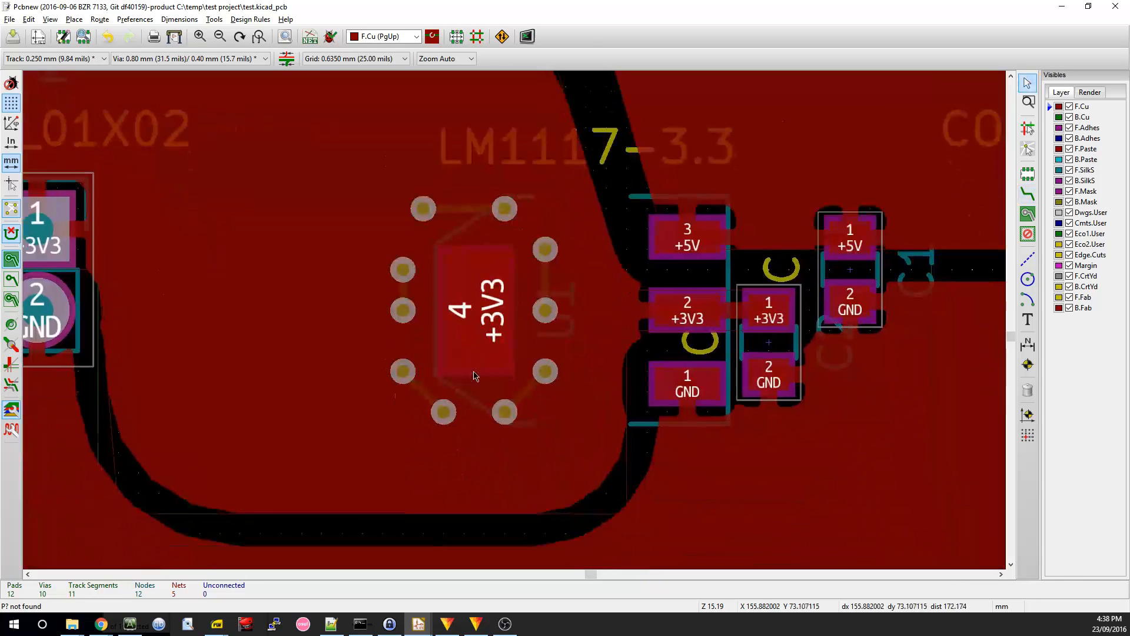
scroll(551, 312, "up", 2)
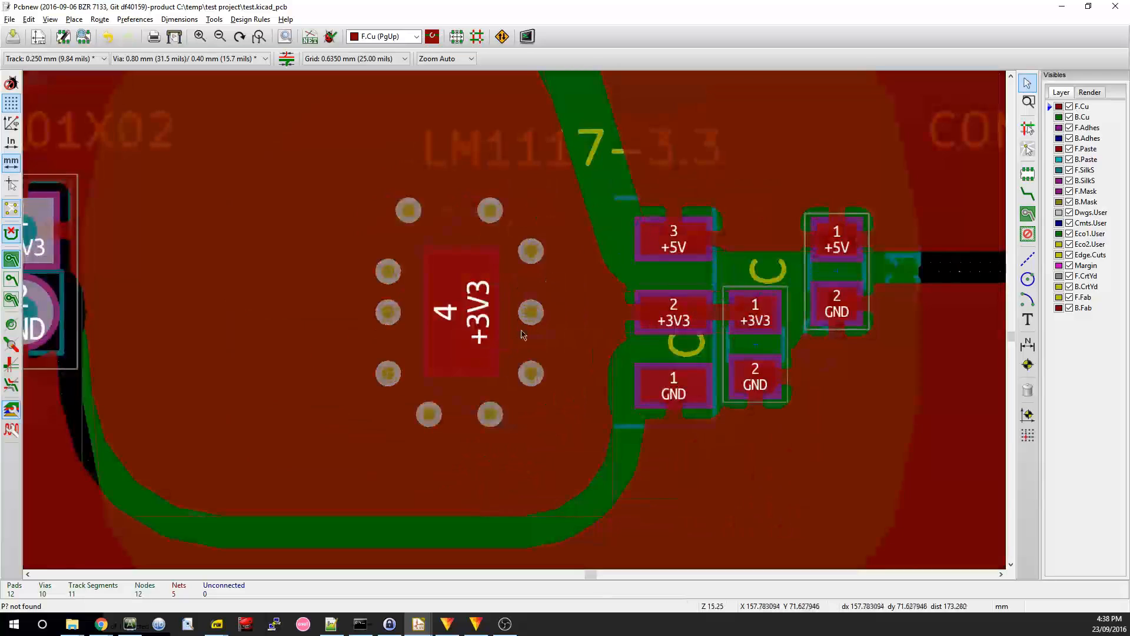
scroll(529, 348, "down", 2)
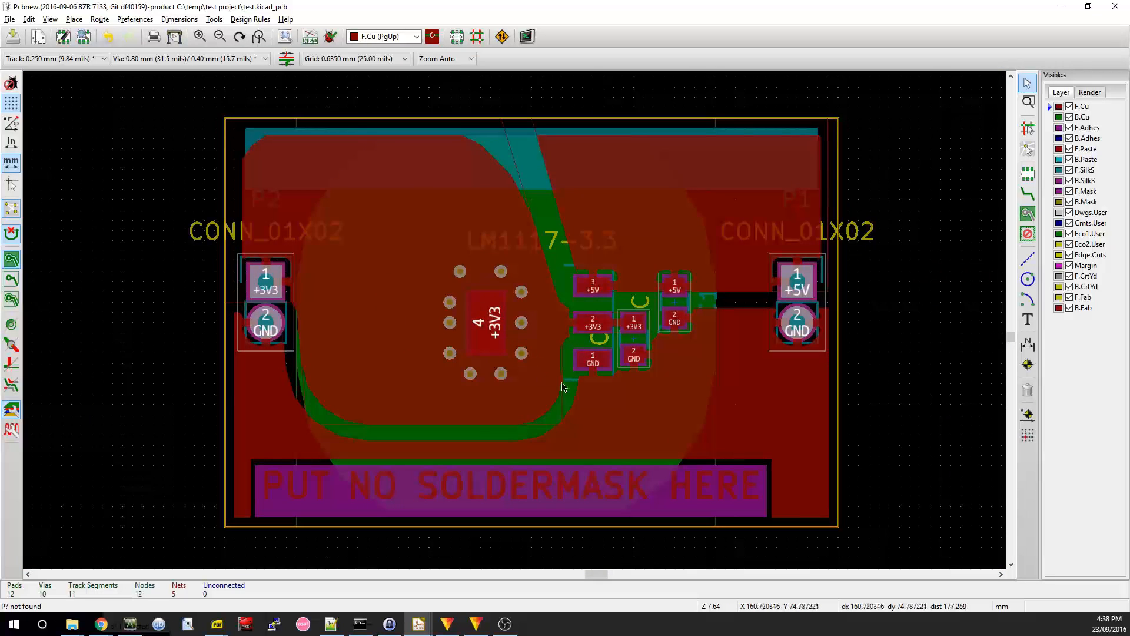
key("Page_Down")
key("ctrl+s")
double_click(715, 458)
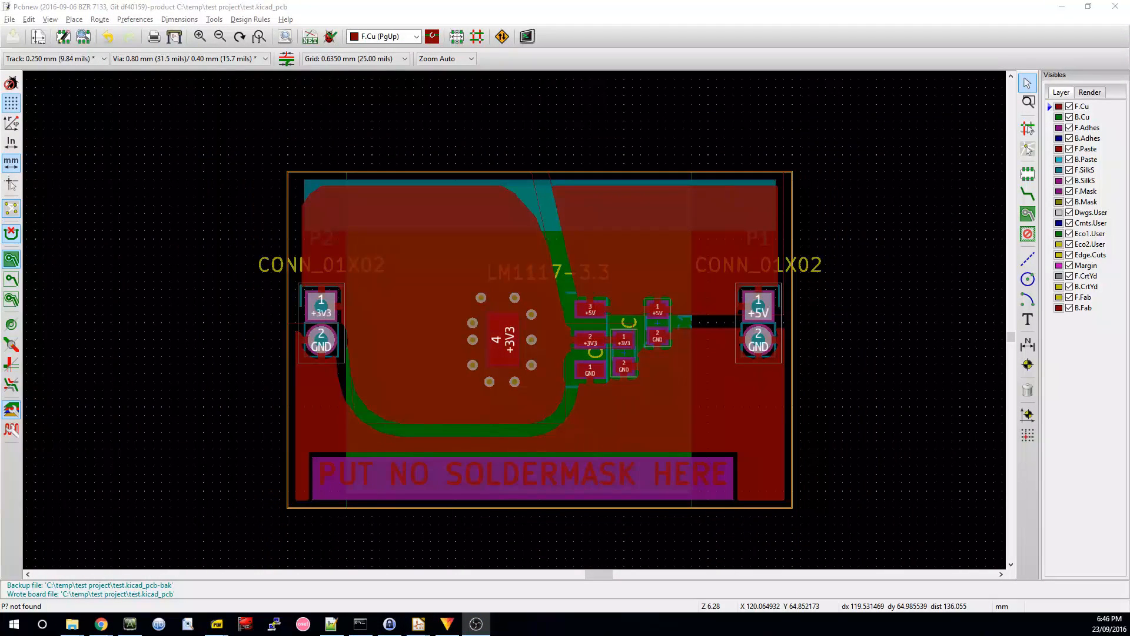
Step: Run the design rule check on the board and read through the reported copper area problems
left_click(524, 114)
middle_click_drag(526, 329, 509, 309)
scroll(553, 292, "up", 4)
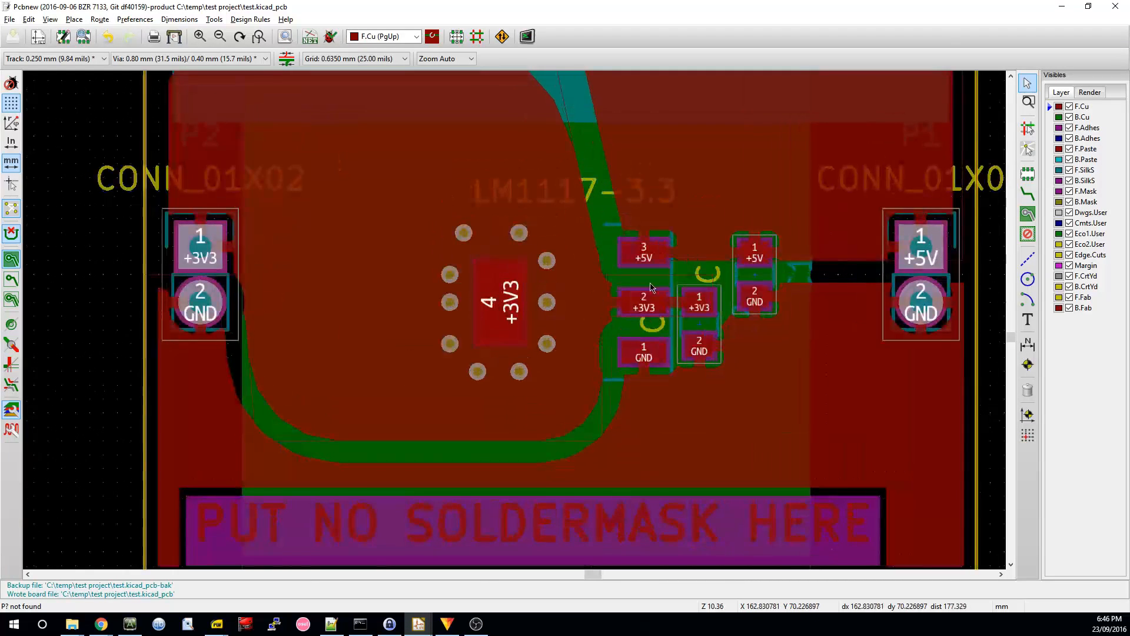
middle_click_drag(651, 287, 618, 328)
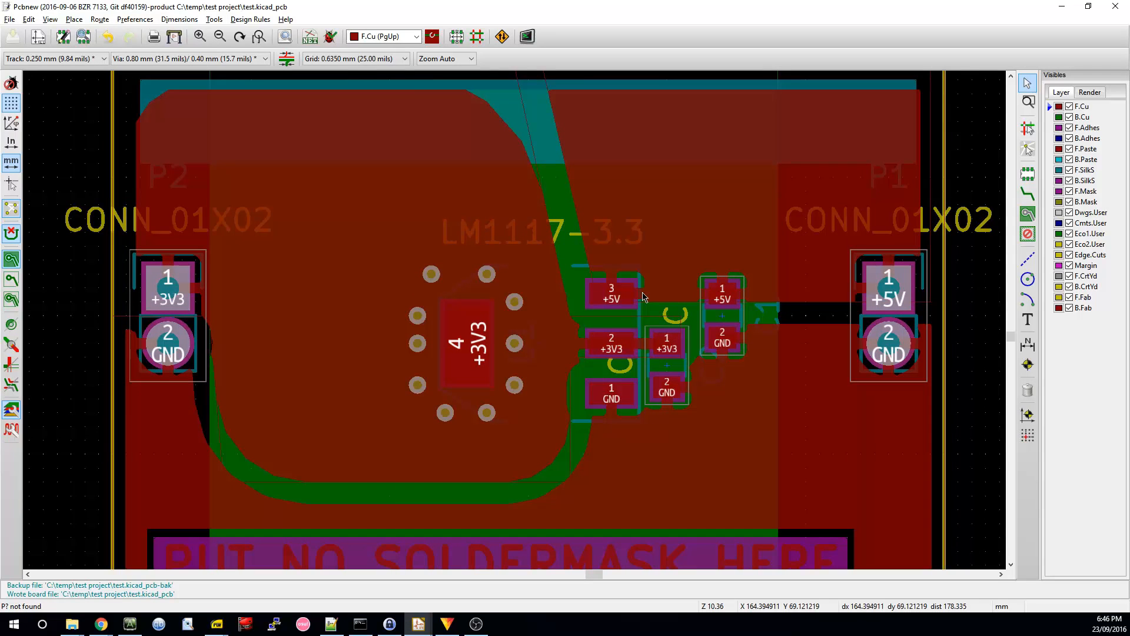
left_click(330, 36)
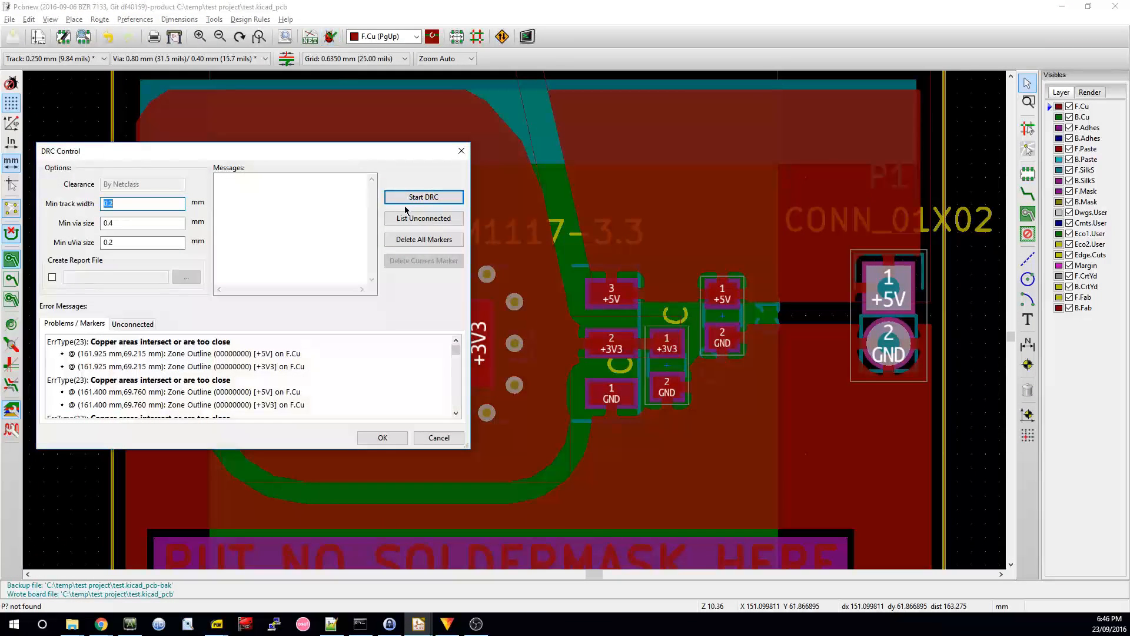
left_click(406, 200)
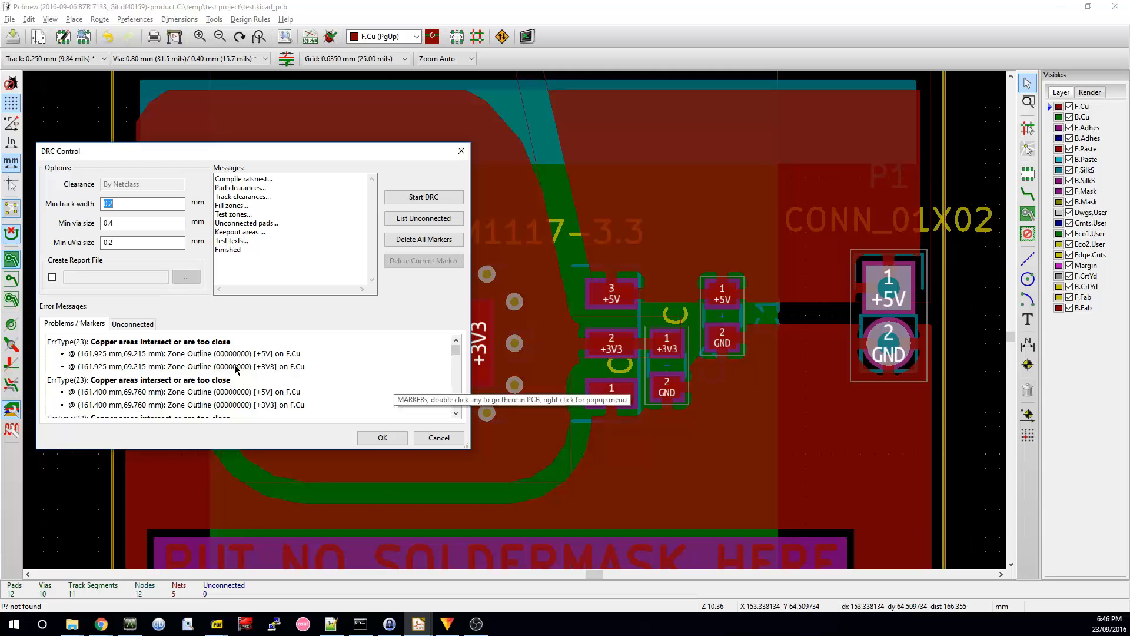
left_click(341, 405)
left_click(236, 362)
scroll(294, 393, "down", 5)
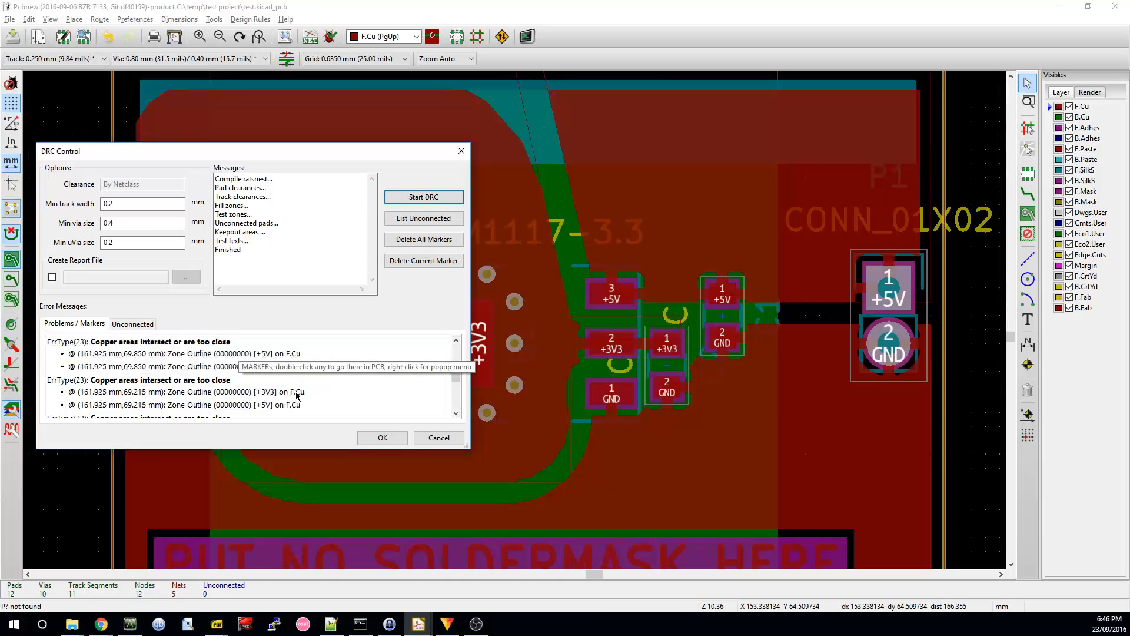
Step: Examine the board locations of the reported +5V and +3V3 copper zone conflicts on F.Cu around U1
scroll(296, 396, "up", 5)
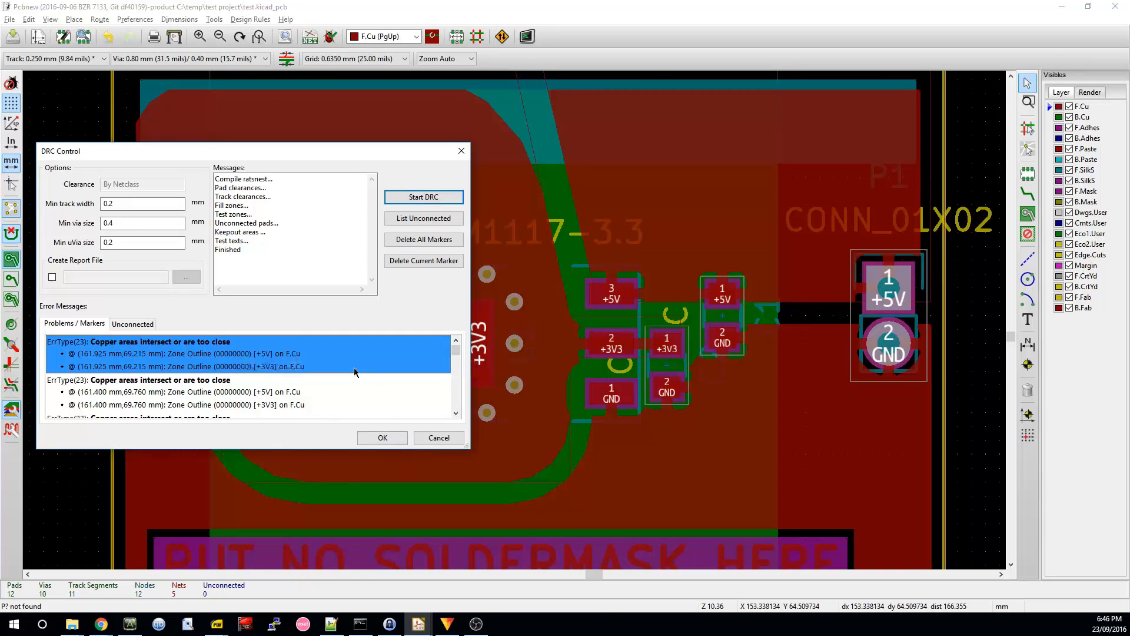
mouse_move(341, 158)
left_mouse_down()
mouse_move(394, 496)
mouse_move(380, 189)
mouse_move(368, 163)
mouse_move(333, 155)
left_mouse_up()
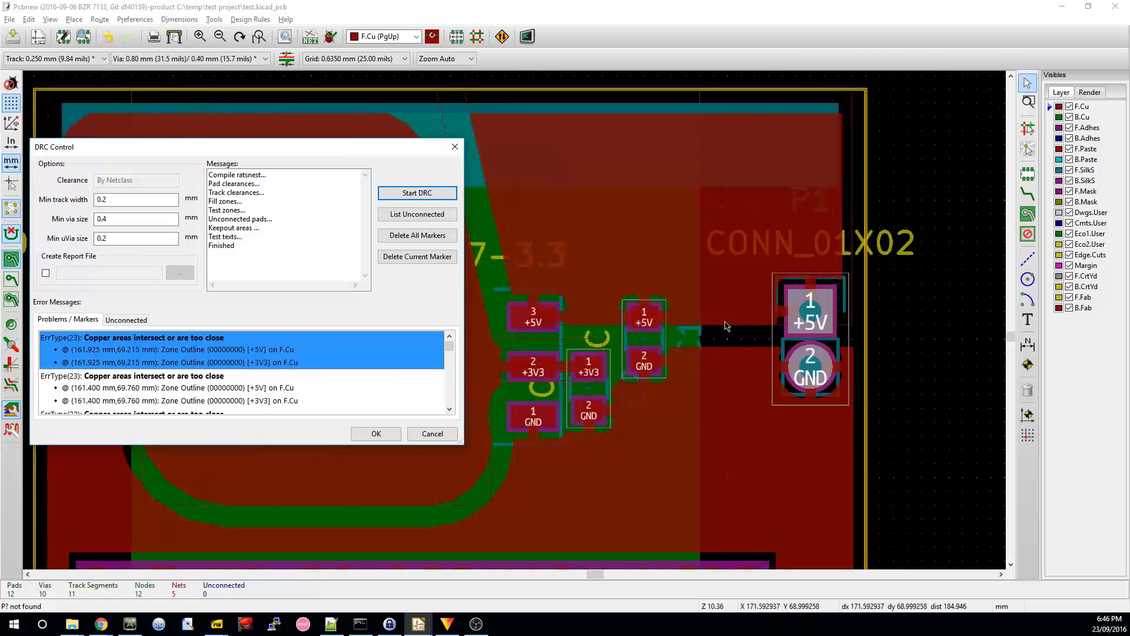
scroll(521, 330, "up", 4)
middle_click_drag(560, 219, 651, 497)
middle_click_drag(615, 194, 719, 444)
middle_click_drag(606, 284, 616, 400)
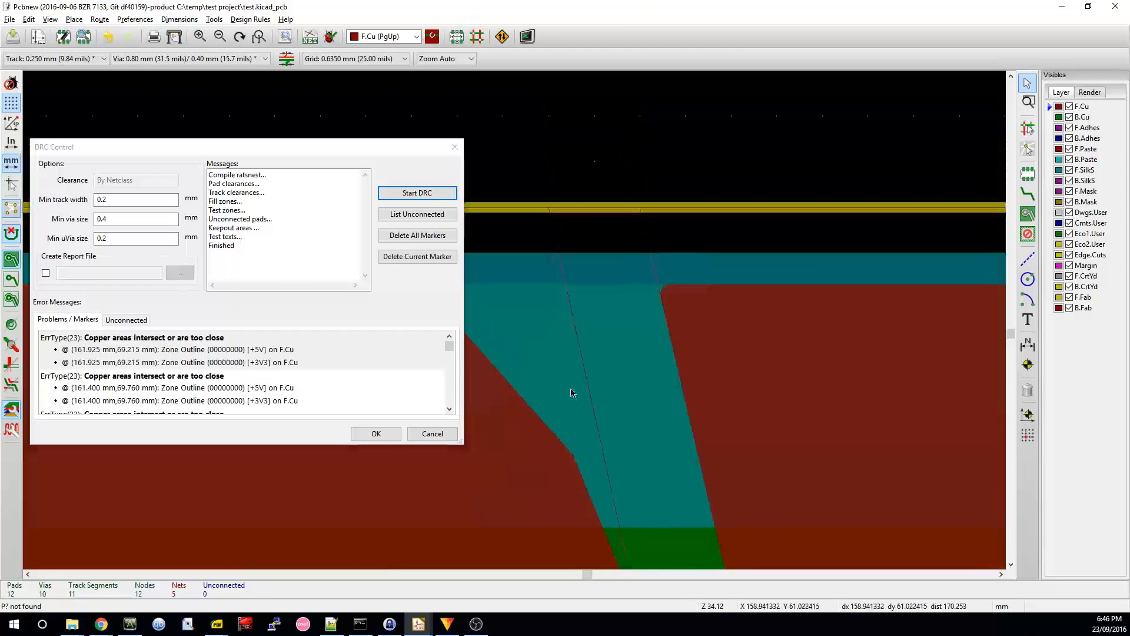
left_click(225, 361)
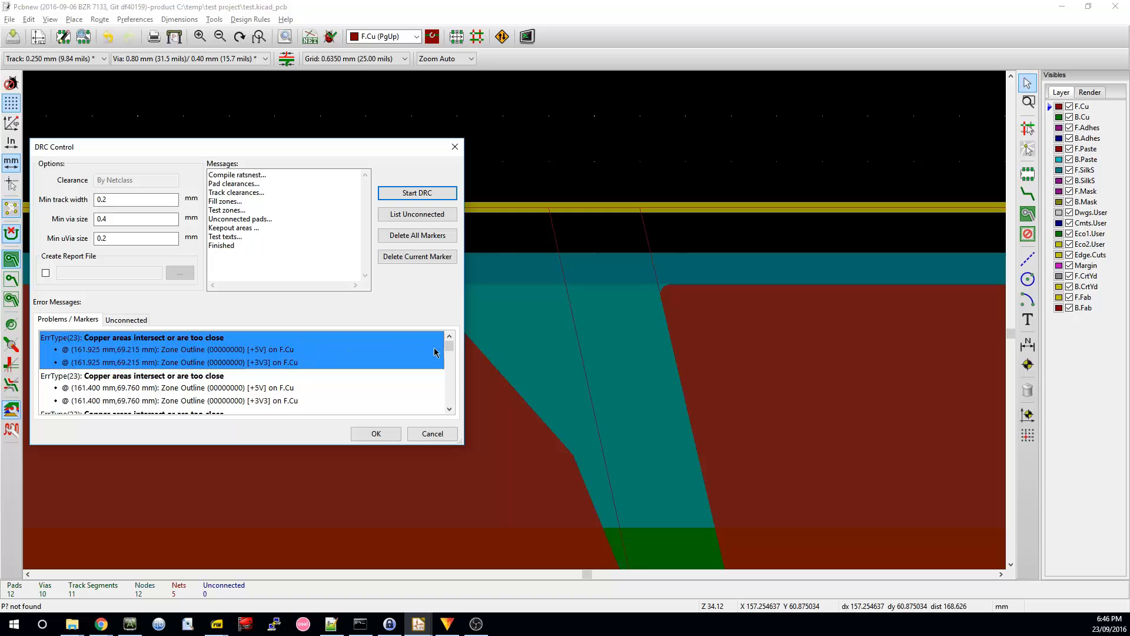
left_click(433, 387)
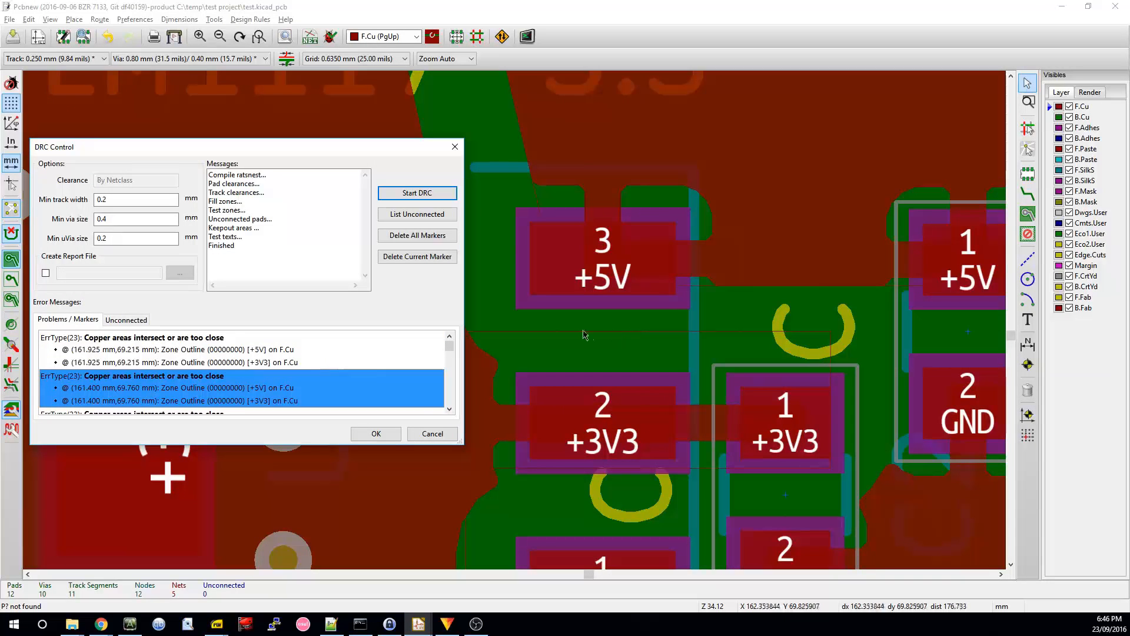
scroll(419, 406, "down", 2)
left_click(412, 382)
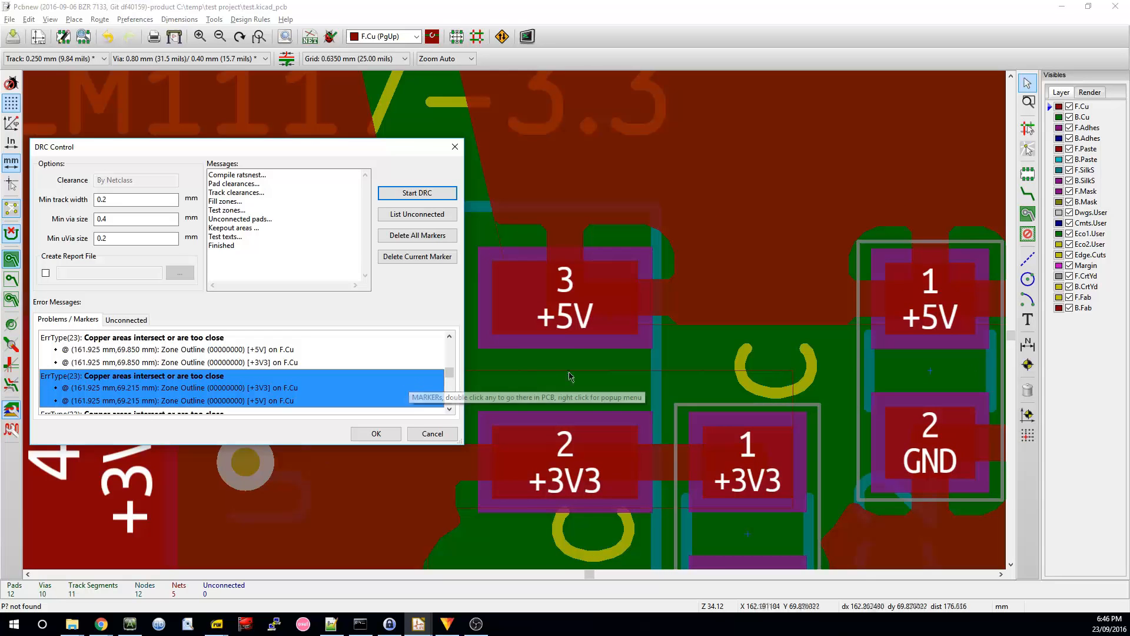
left_click(401, 356)
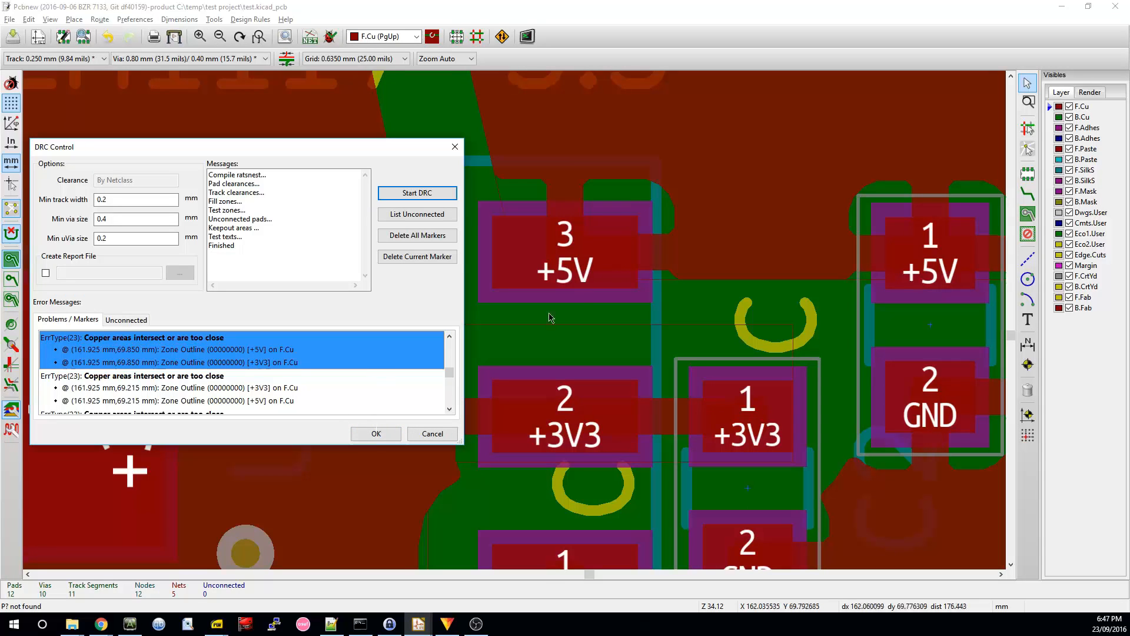
left_click(375, 432)
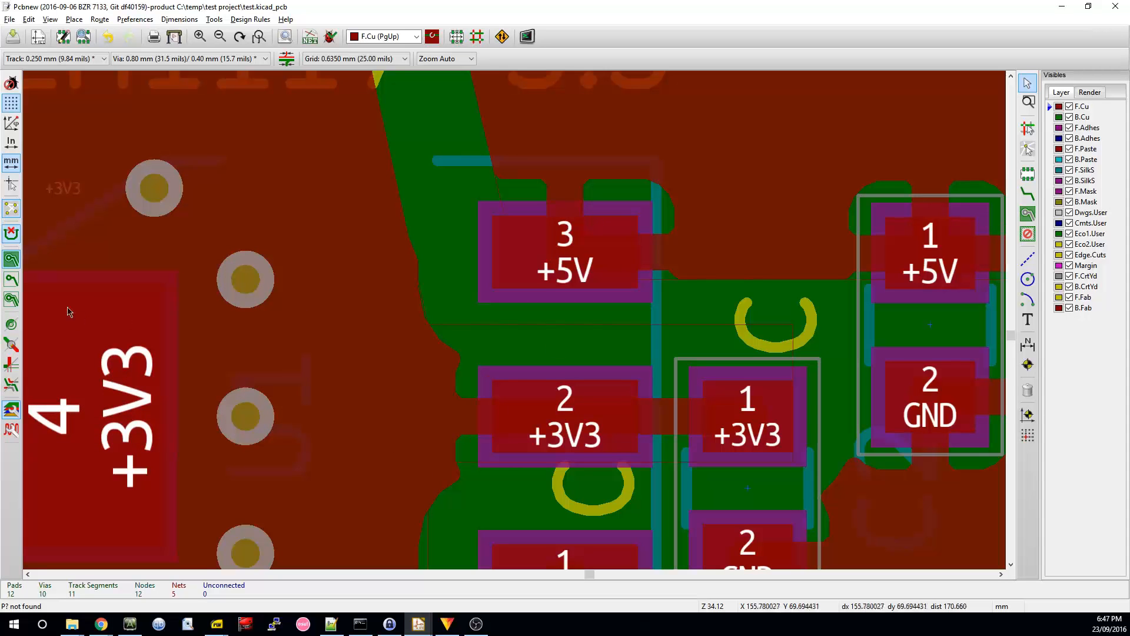
Step: Hide the zone fills and select the +3V3 zone outline on F.Cu between U1 pads 2 and 3
left_click(11, 279)
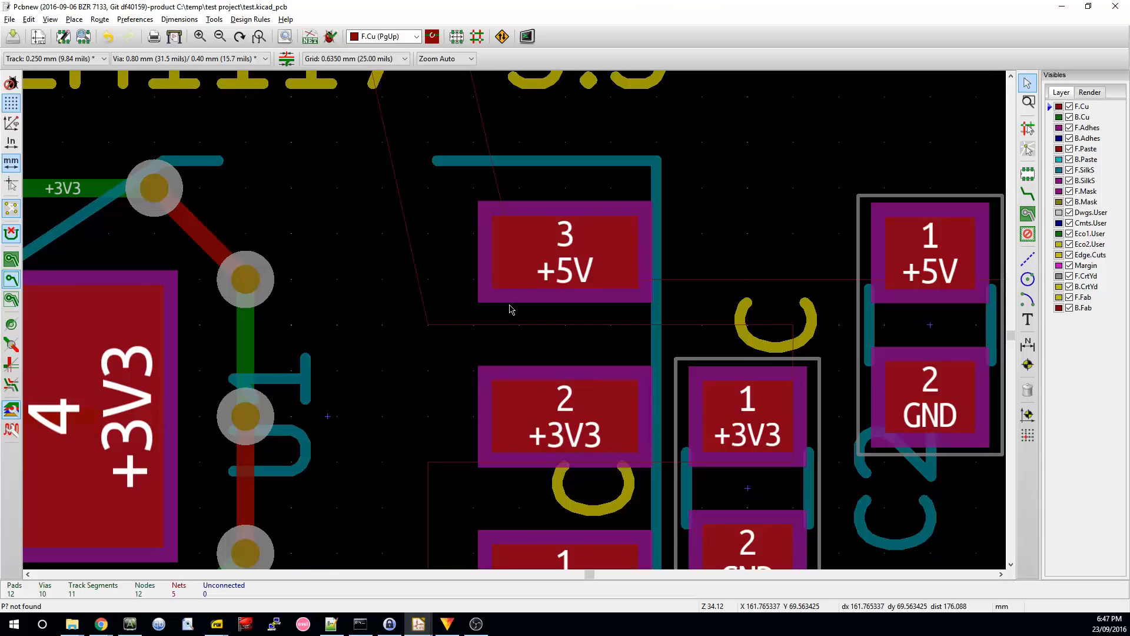
left_click(649, 329)
left_click(757, 365)
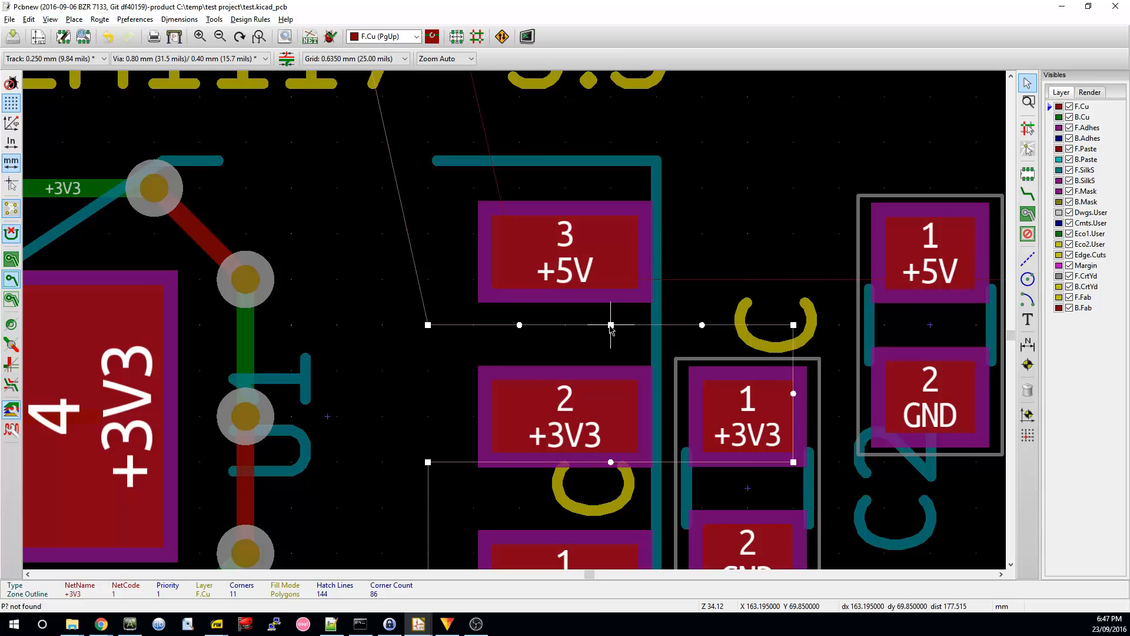
left_click_drag(611, 324, 612, 365)
scroll(712, 321, "down", 1)
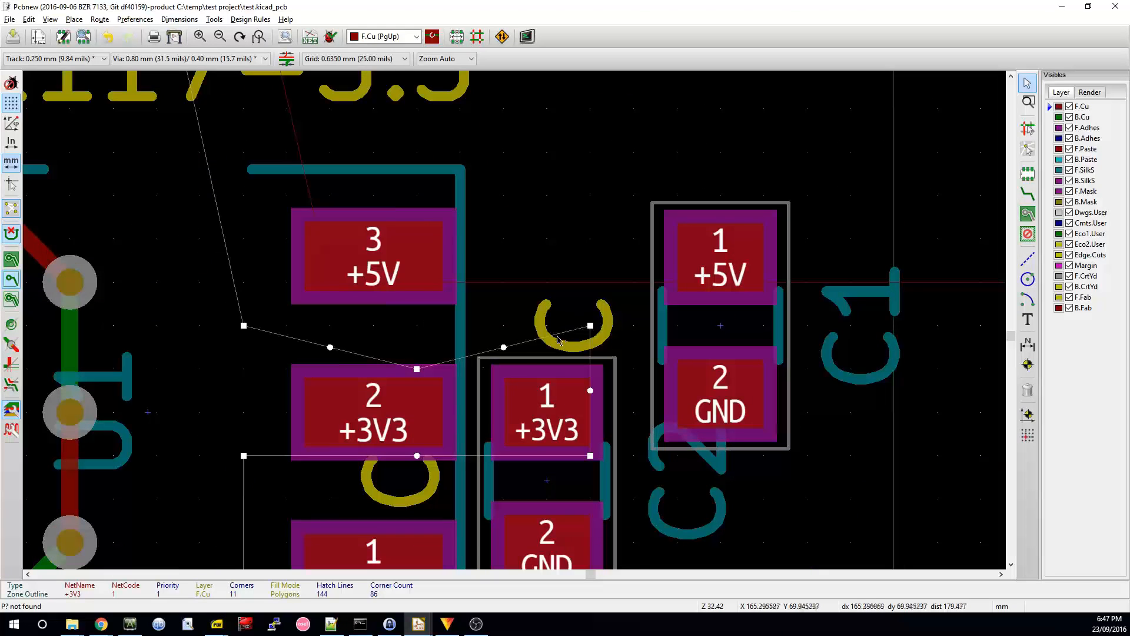
right_click(416, 370)
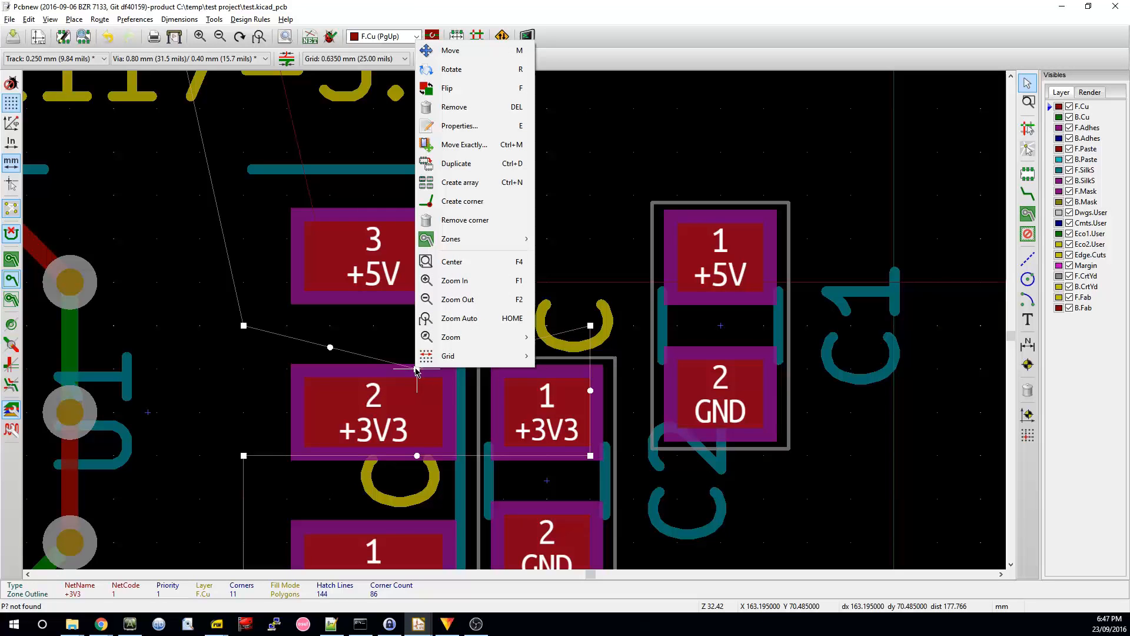
left_click(465, 219)
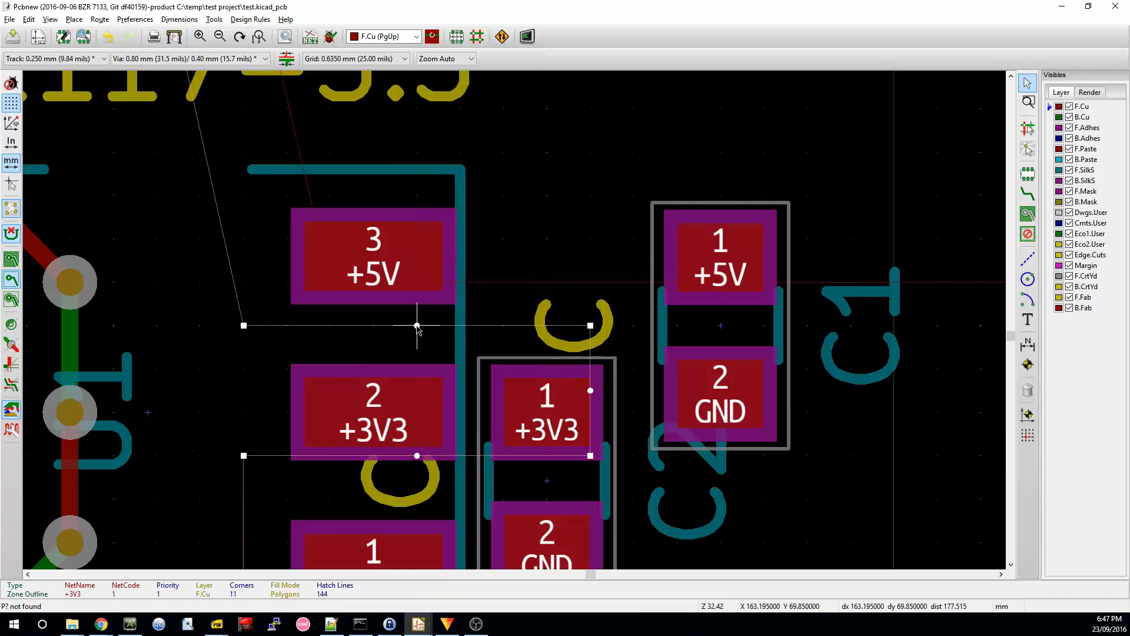
Step: Move the +3V3 zone's edge between U1 pads 2 and 3 down to Y 70.485 mm, away from the +5V zone
left_click_drag(418, 344, 416, 366)
left_click(307, 338)
left_click(271, 369)
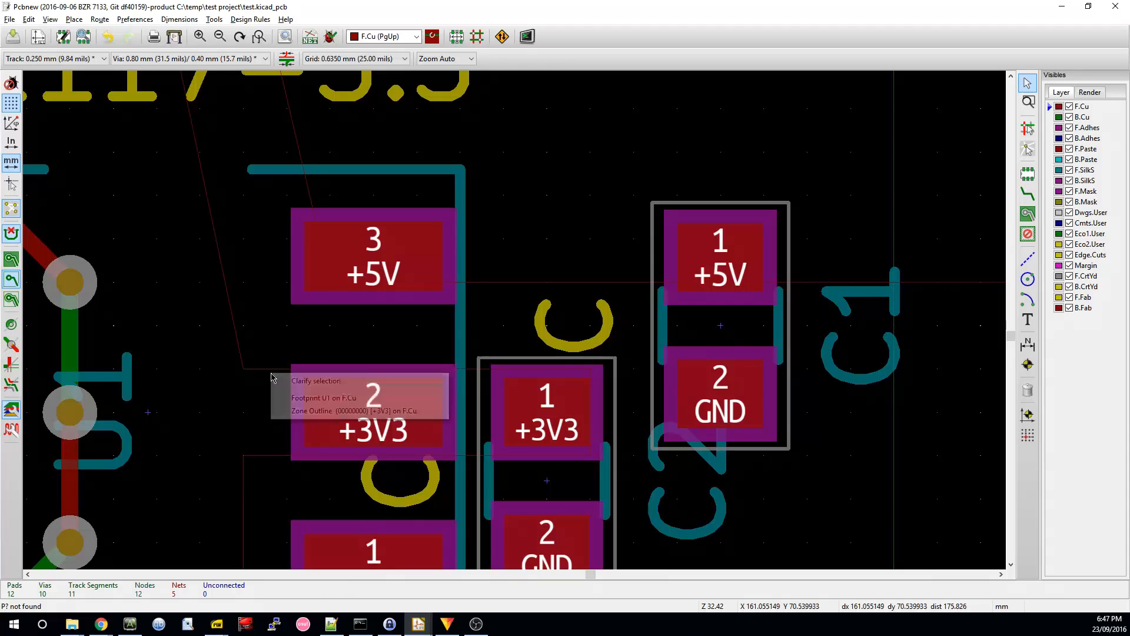
left_click(419, 367)
left_click(415, 374)
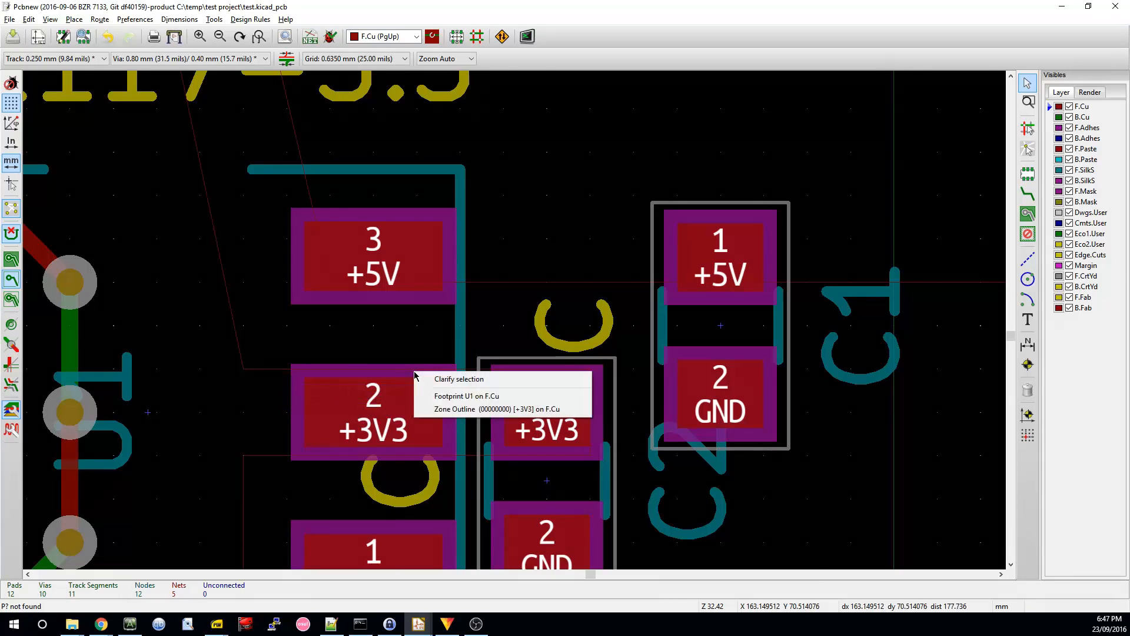
right_click(255, 368)
left_click(244, 369)
left_click(271, 408)
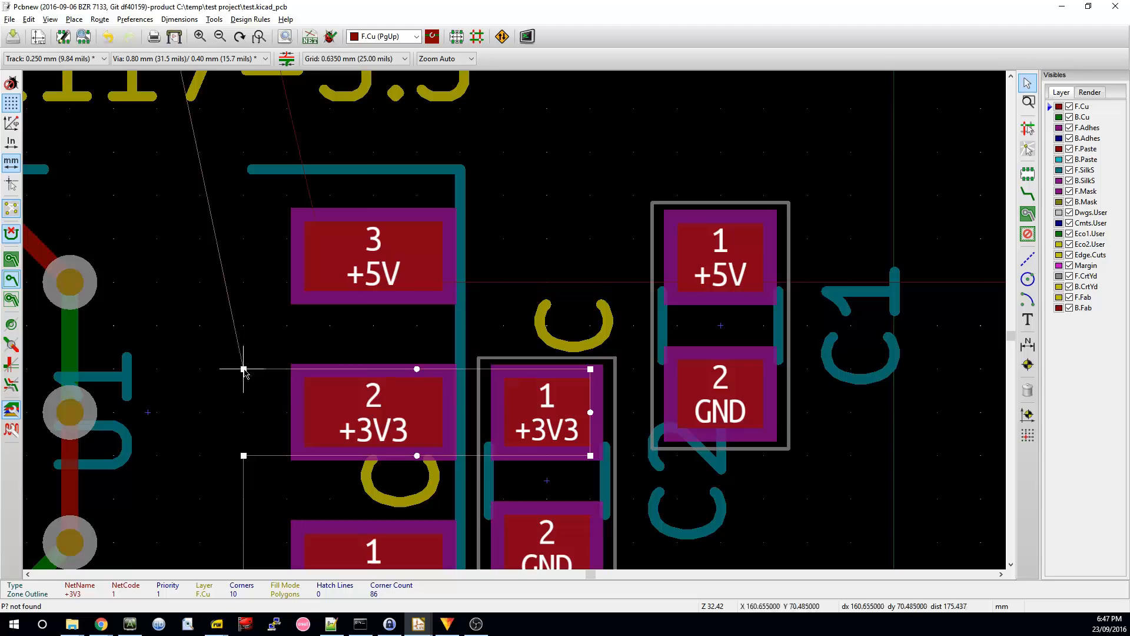
right_click(244, 369)
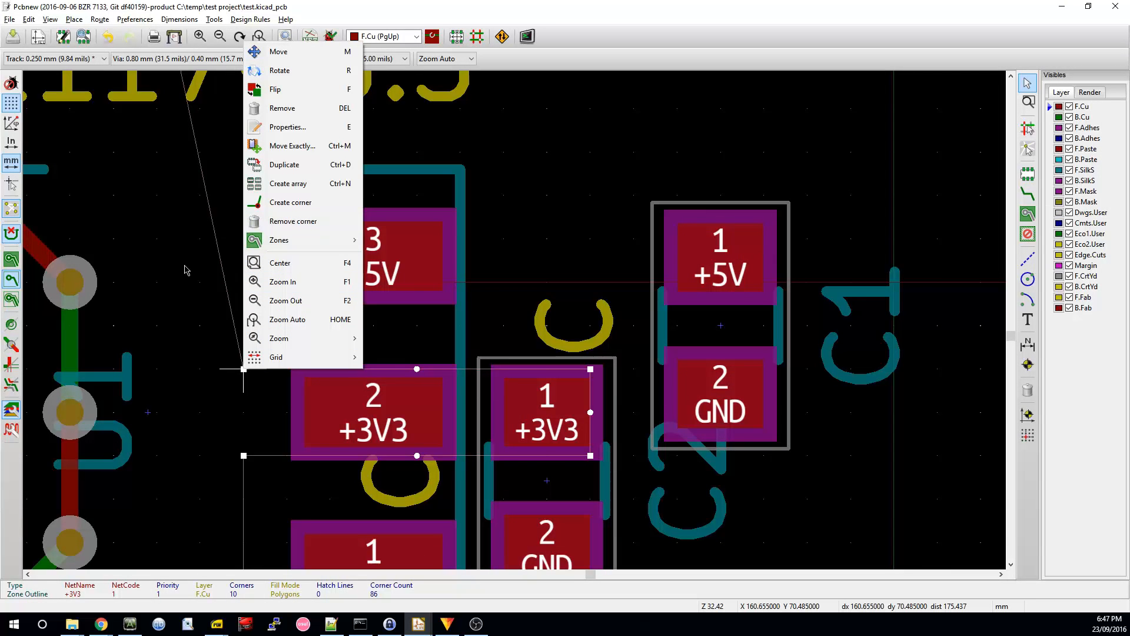
left_click(180, 306)
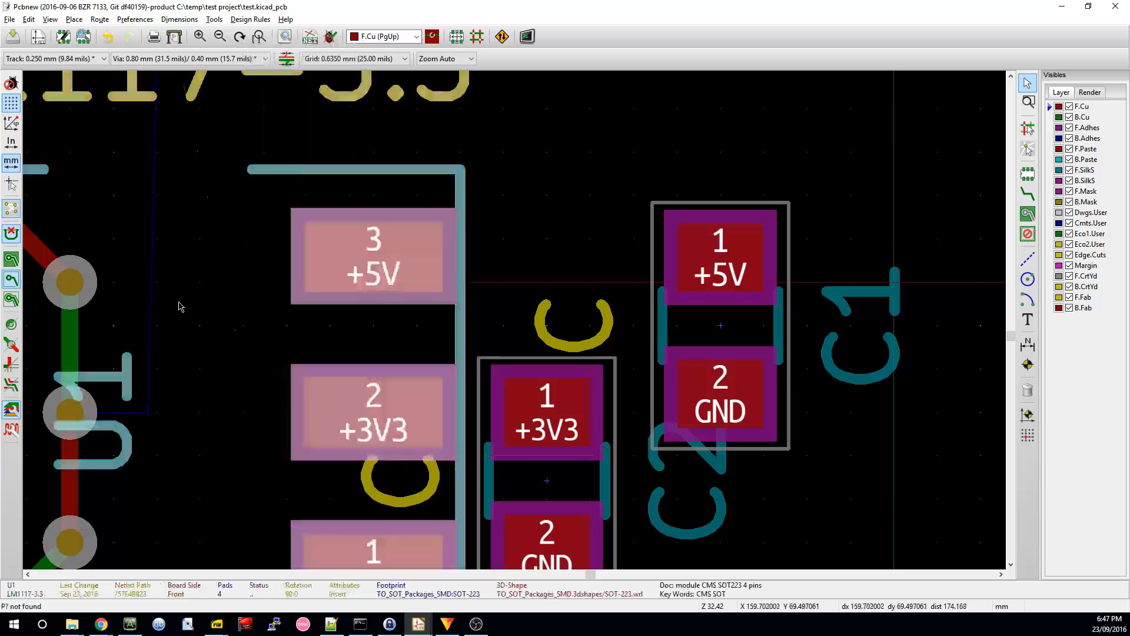
left_click(365, 336)
left_click(588, 353)
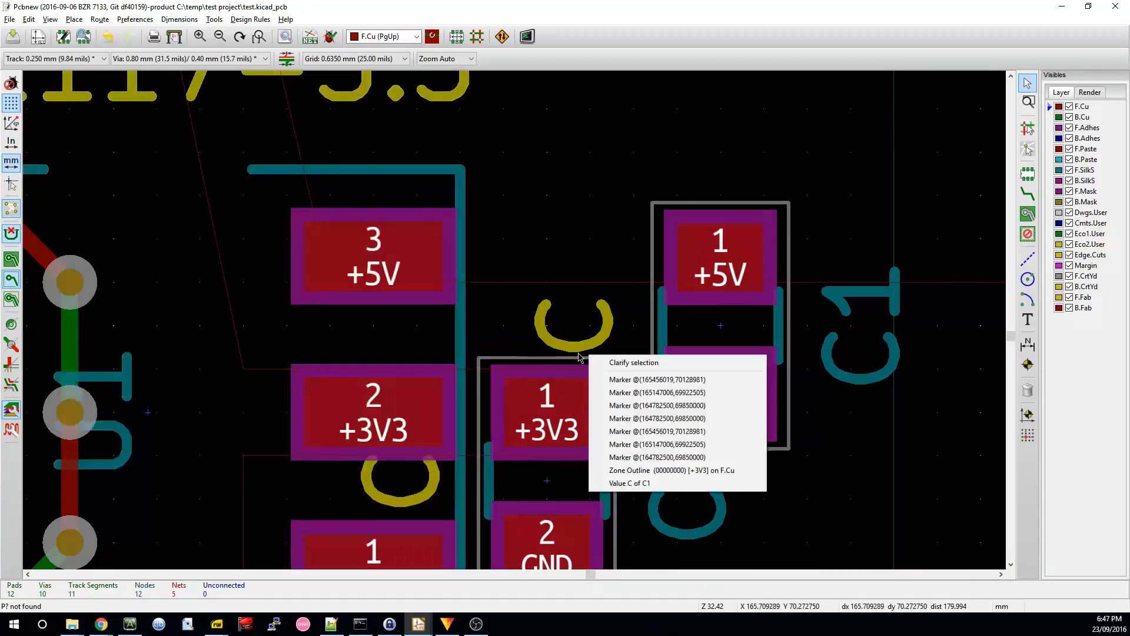
left_click(393, 328)
left_click(836, 486)
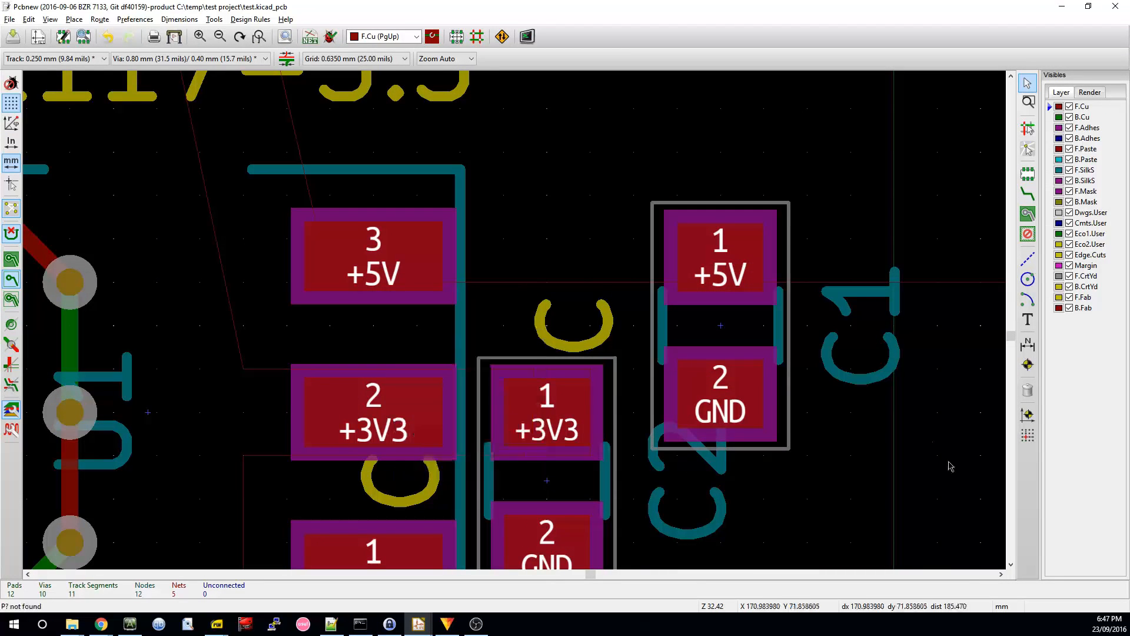
Step: Rerun the design rule check and locate a reported conflict between the +5V and +3V3 zone outlines
scroll(488, 347, "down", 6)
scroll(519, 330, "up", 2)
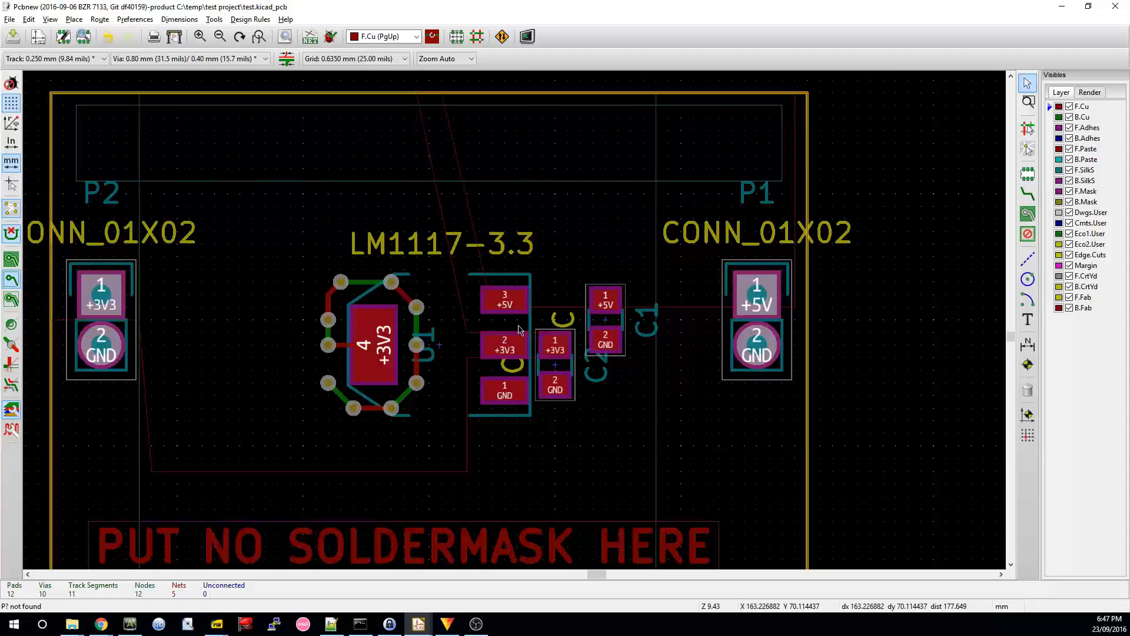
left_click(337, 39)
left_click(417, 192)
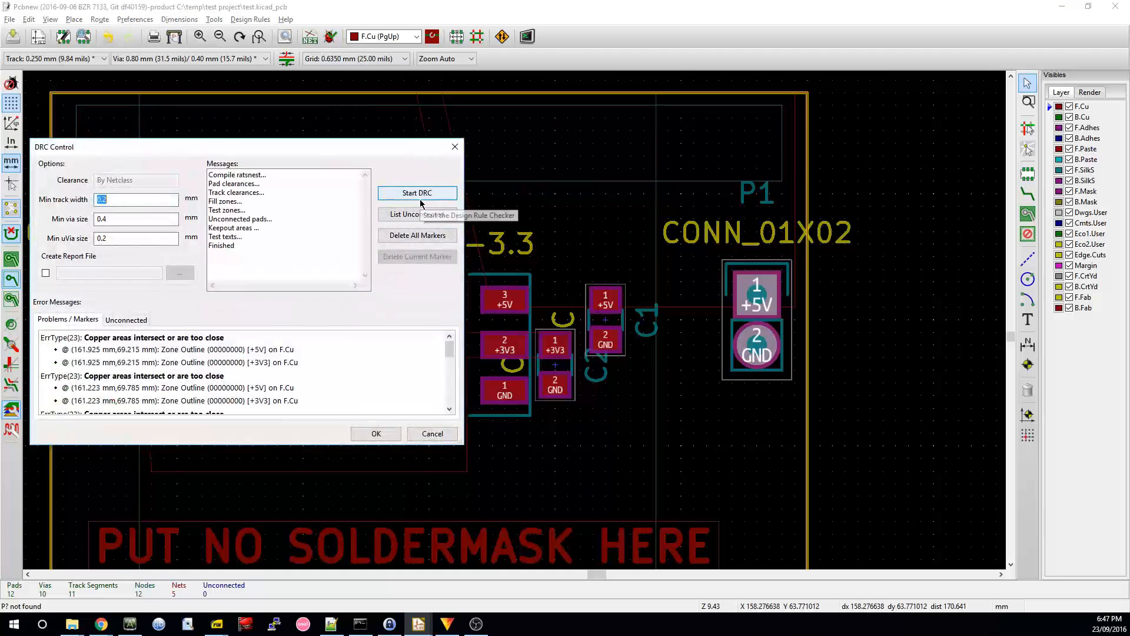
left_click(313, 387)
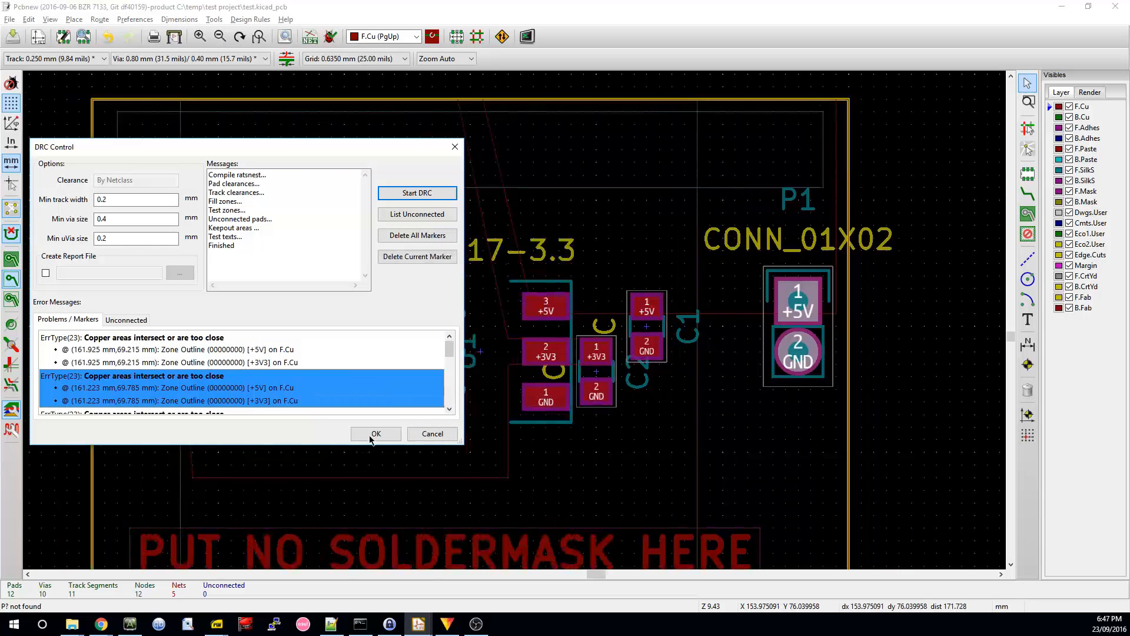
left_click(371, 433)
Step: Move the +3V3 zone's slanted edge above U1 one 0.635 mm grid step left, away from the +5V zone
scroll(496, 252, "up", 1)
left_click(513, 336)
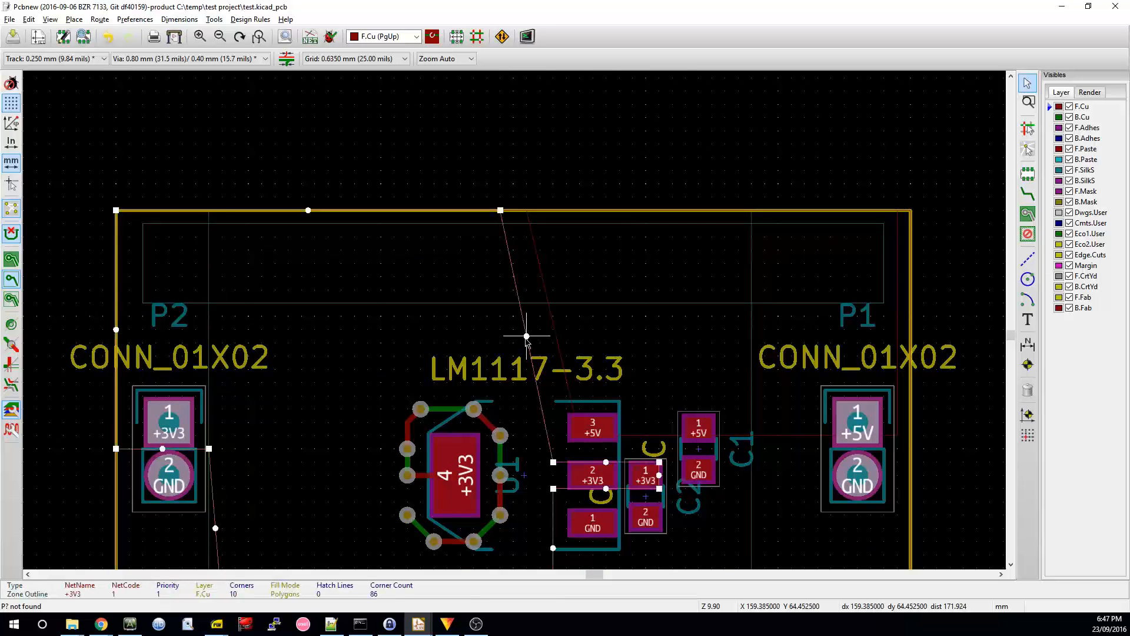
key("Escape")
Step: Run the design rule check again on the corrected zone outlines and close the check
left_click(331, 36)
left_click(417, 193)
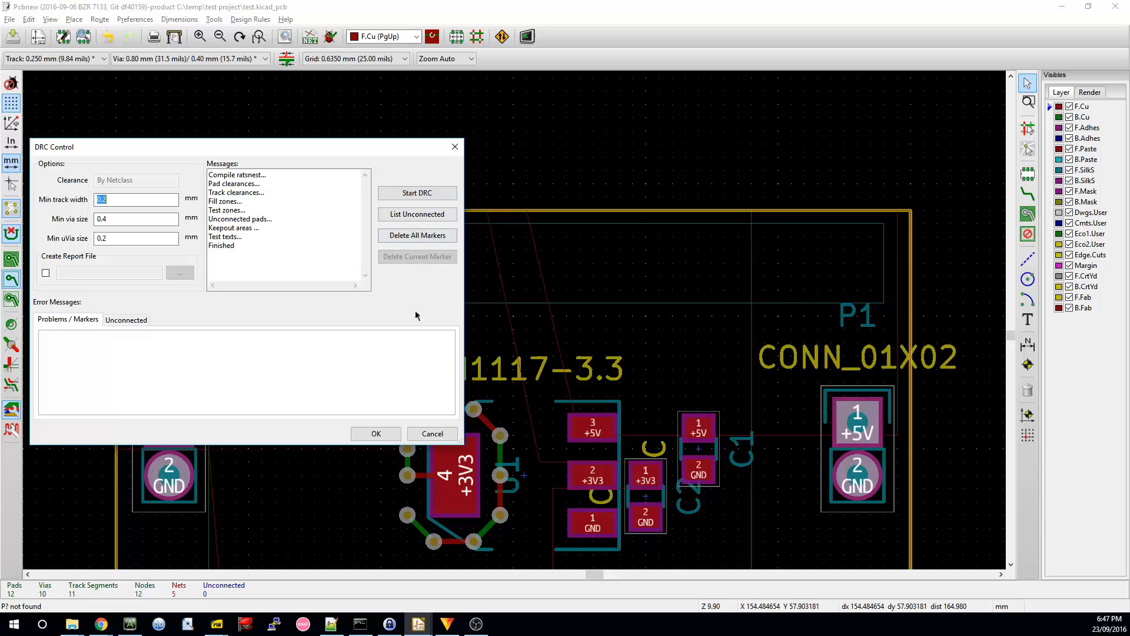
left_click(375, 434)
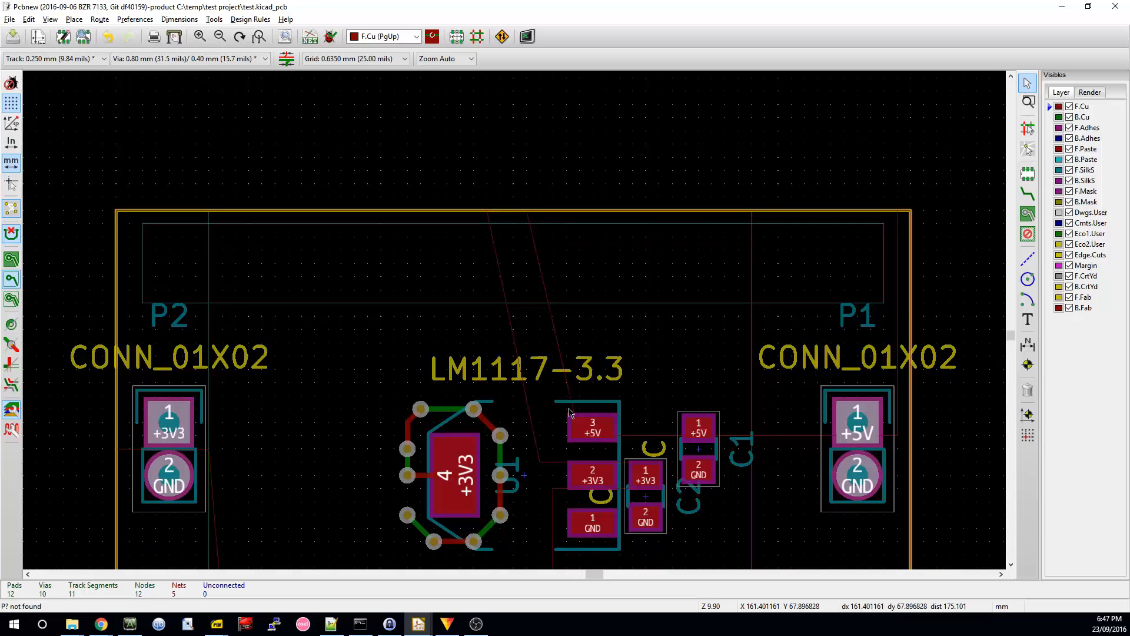
Step: Show the filled copper zones again and select the +3V3 zone on F.Cu around U1 and C2
middle_click_drag(569, 412, 438, 356)
left_click(8, 259)
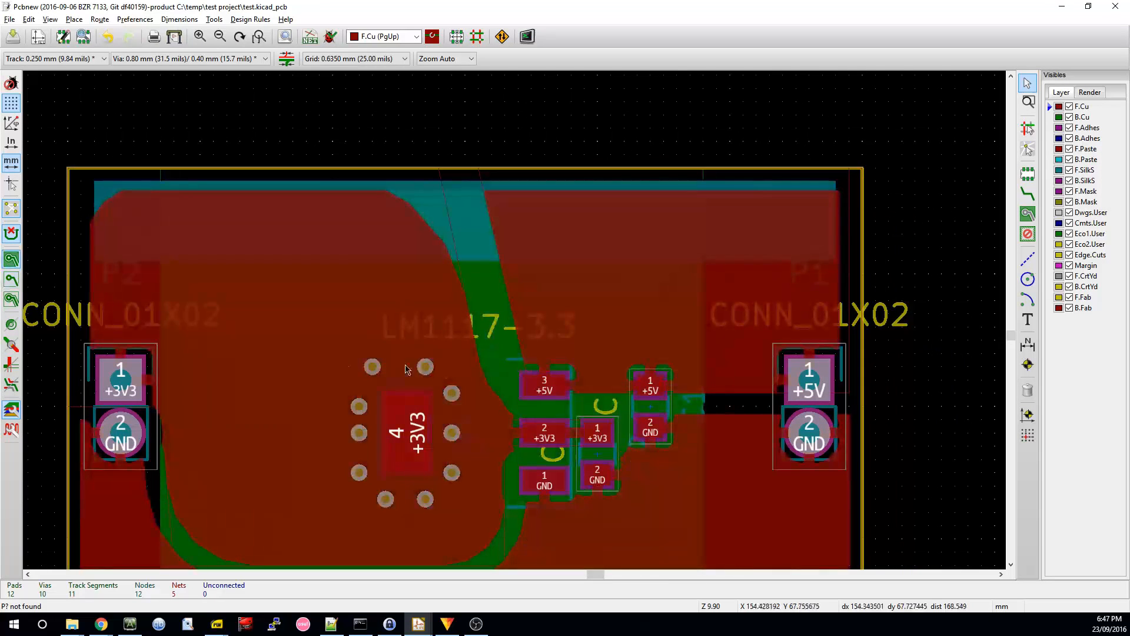
scroll(524, 384, "up", 2)
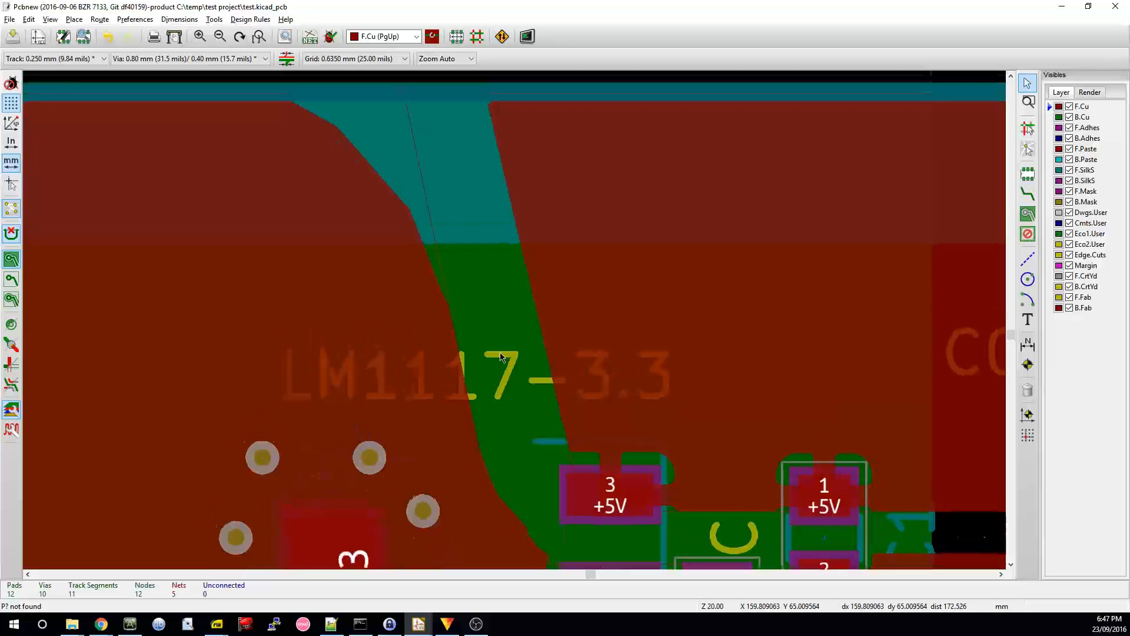
left_click(455, 327)
middle_click_drag(538, 446, 486, 219)
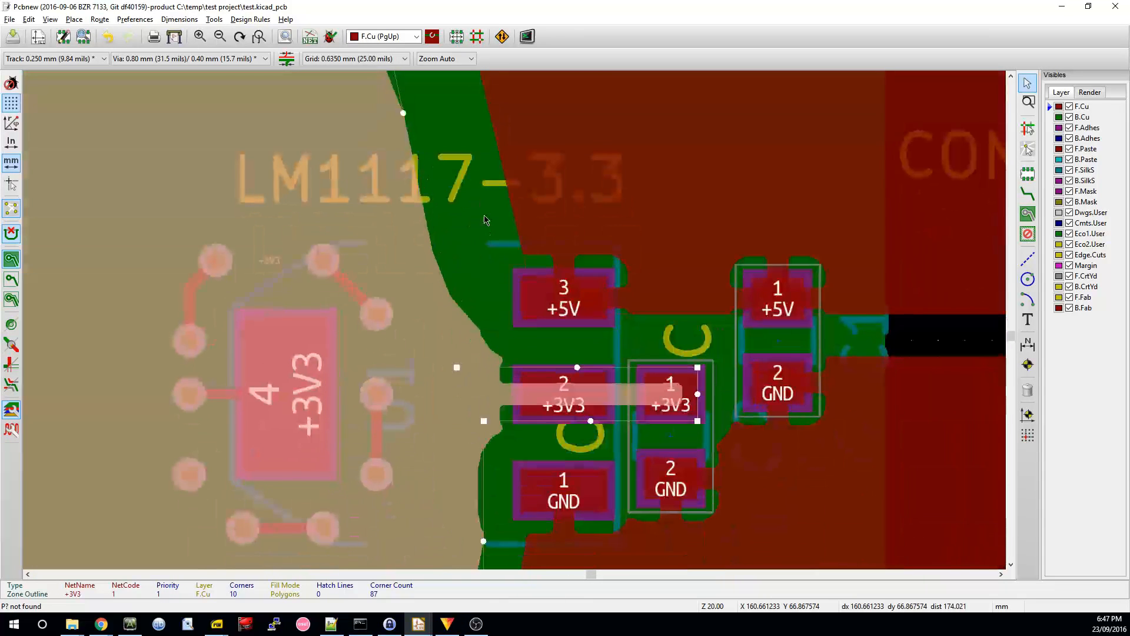
left_click(502, 368)
left_click(651, 375)
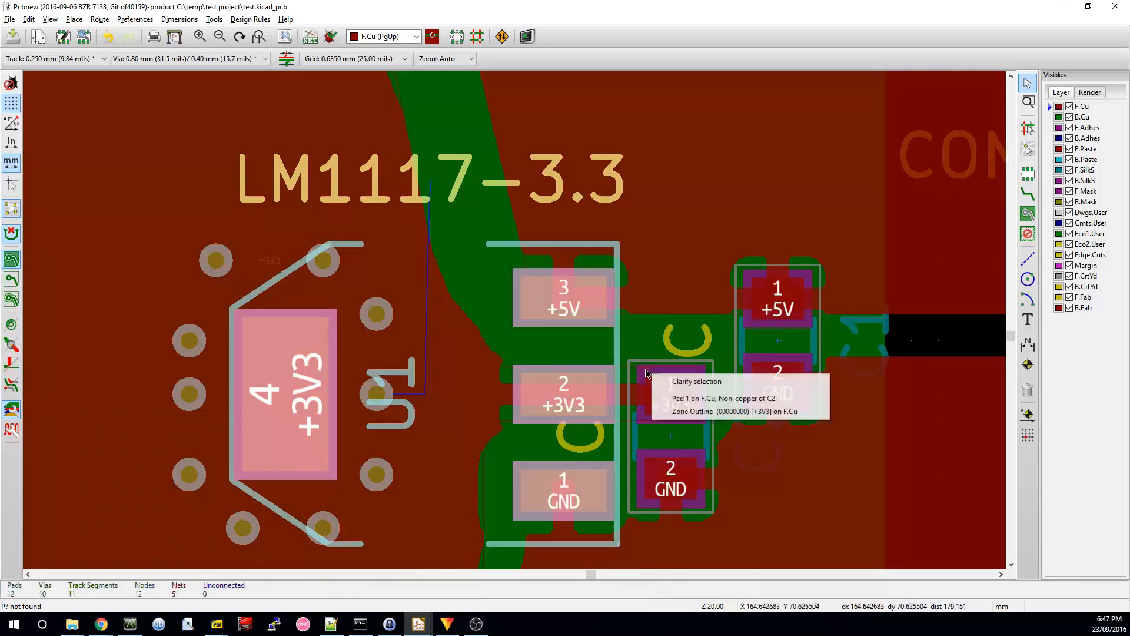
left_click(657, 390)
left_click(634, 400)
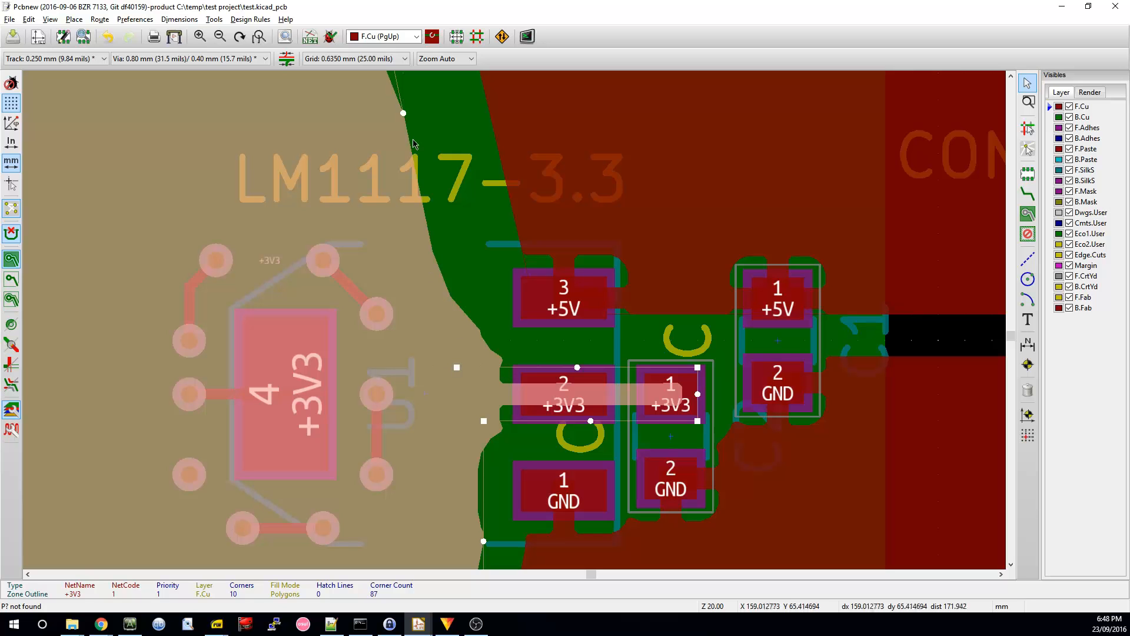
Step: Switch the zone fills off and on repeatedly to compare the +3V3 zone's filled shape with its outline
left_click(12, 279)
left_click(13, 265)
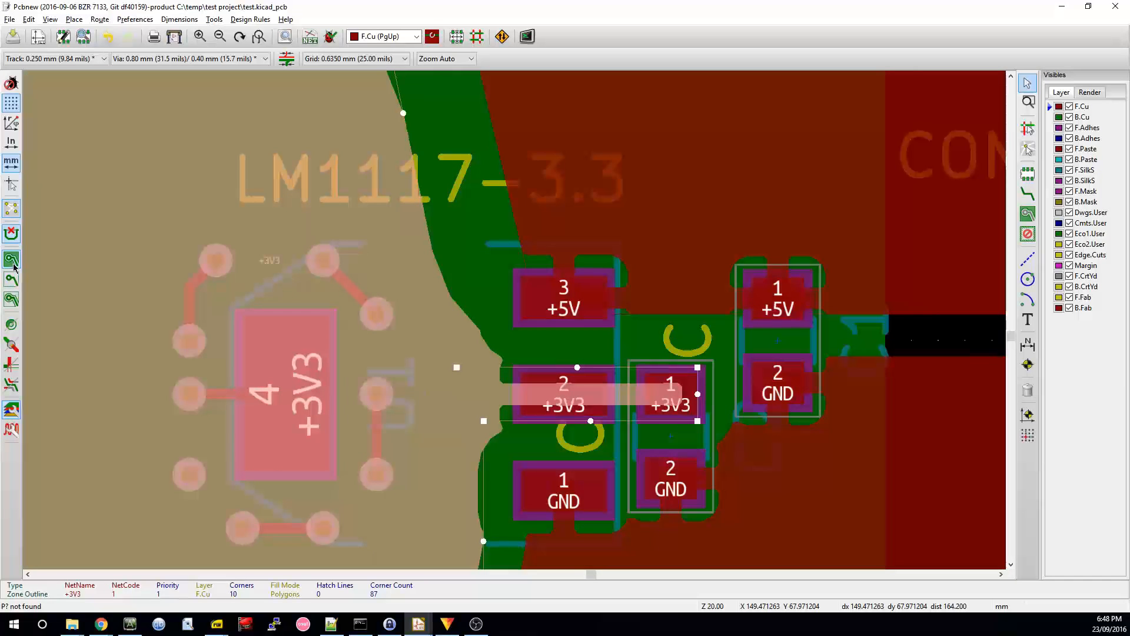
left_click(16, 286)
left_click(14, 262)
left_click(13, 279)
left_click(13, 262)
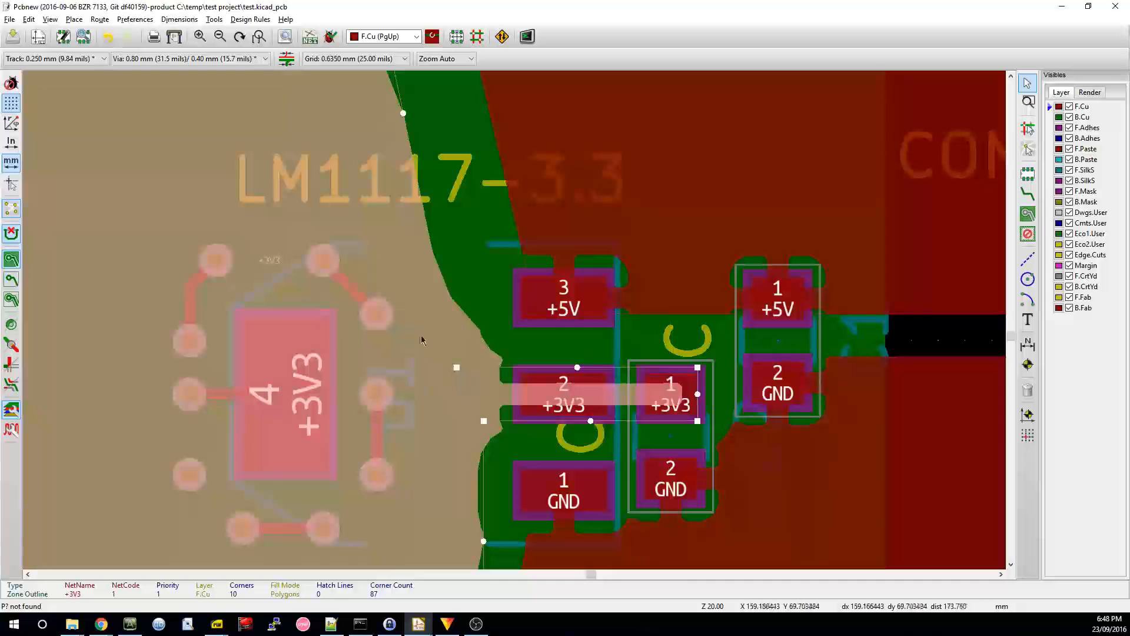
Step: Set the +3V3 zone's corner smoothing to None in its copper zone properties
double_click(475, 374)
left_click(653, 393)
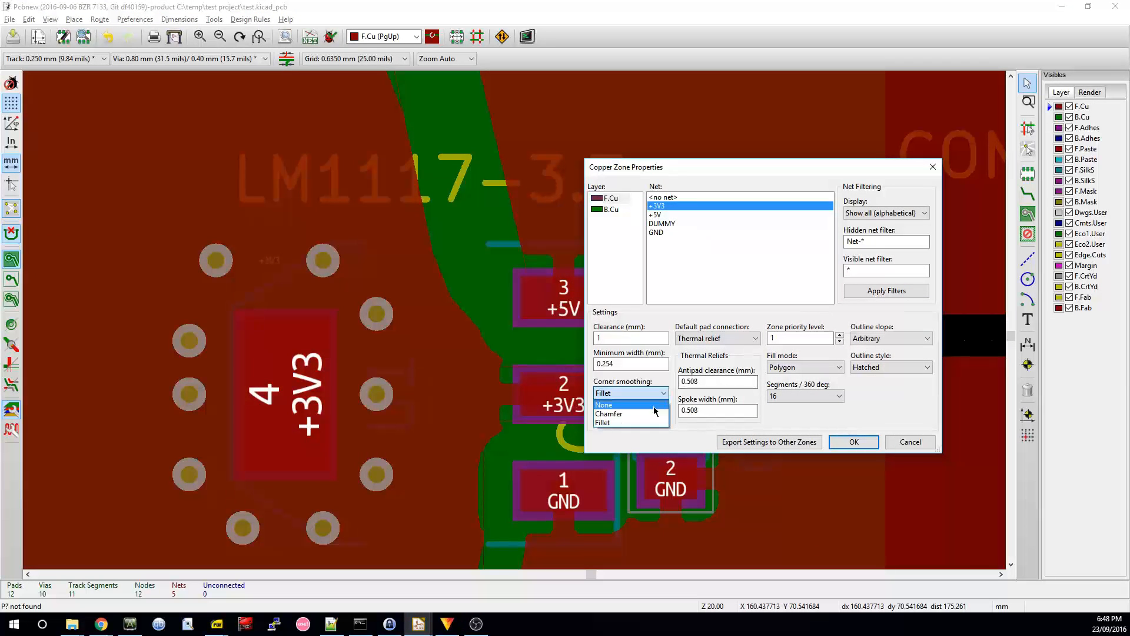
left_click(651, 407)
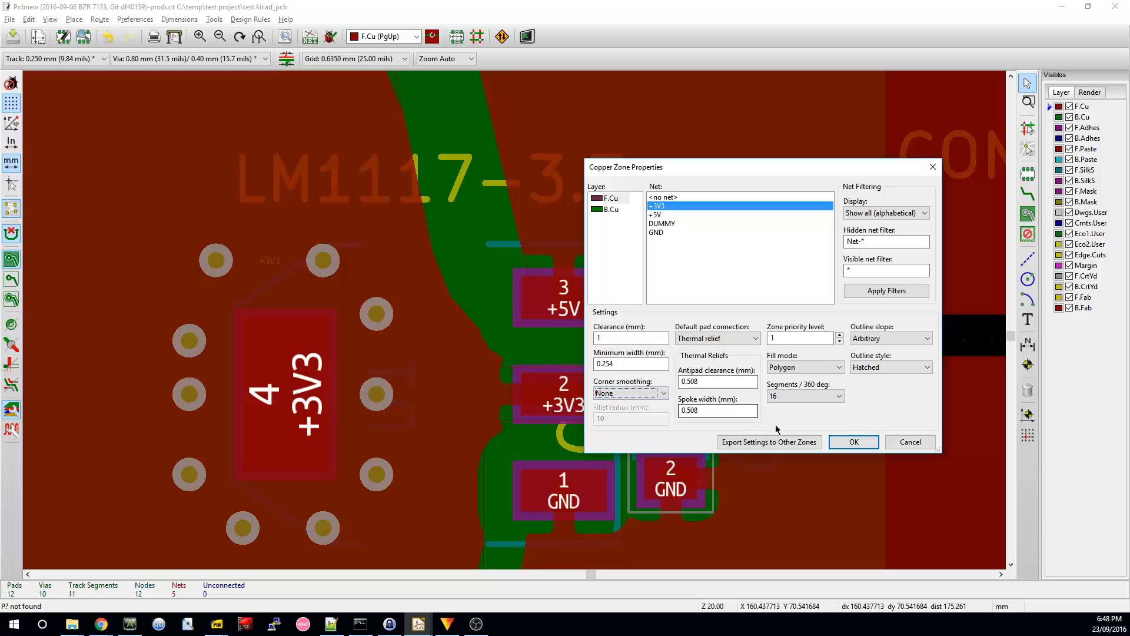
left_click(853, 442)
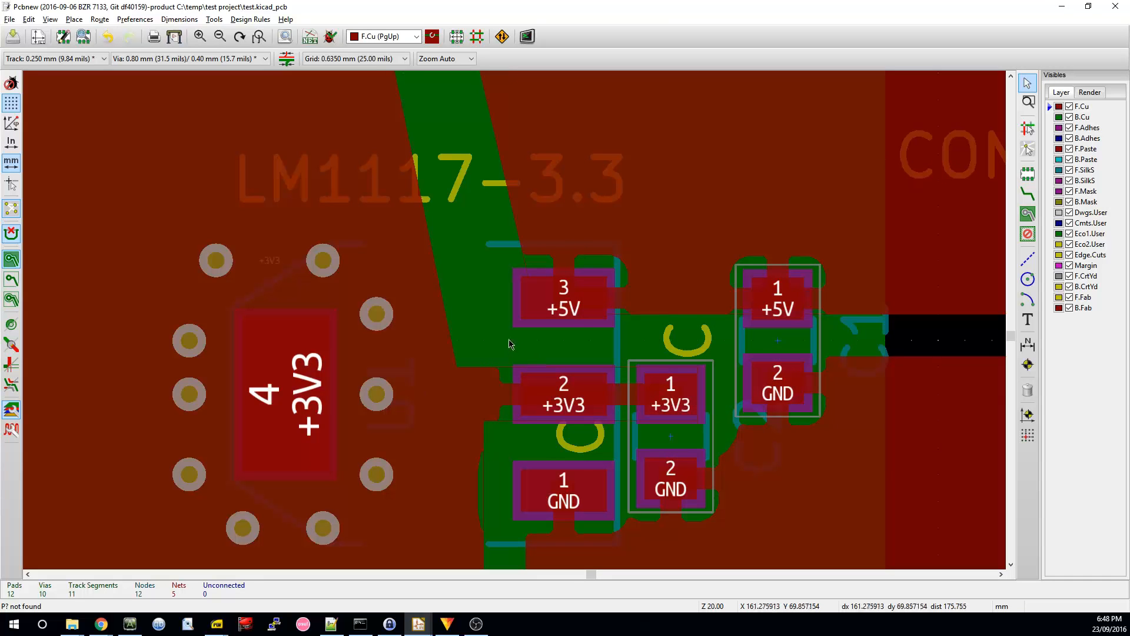
Step: Select the +3V3 zone on F.Cu and move its slanted edge above U1 one 0.635 mm grid step right, towards the +5V zone
scroll(500, 347, "up", 1)
left_click(428, 318)
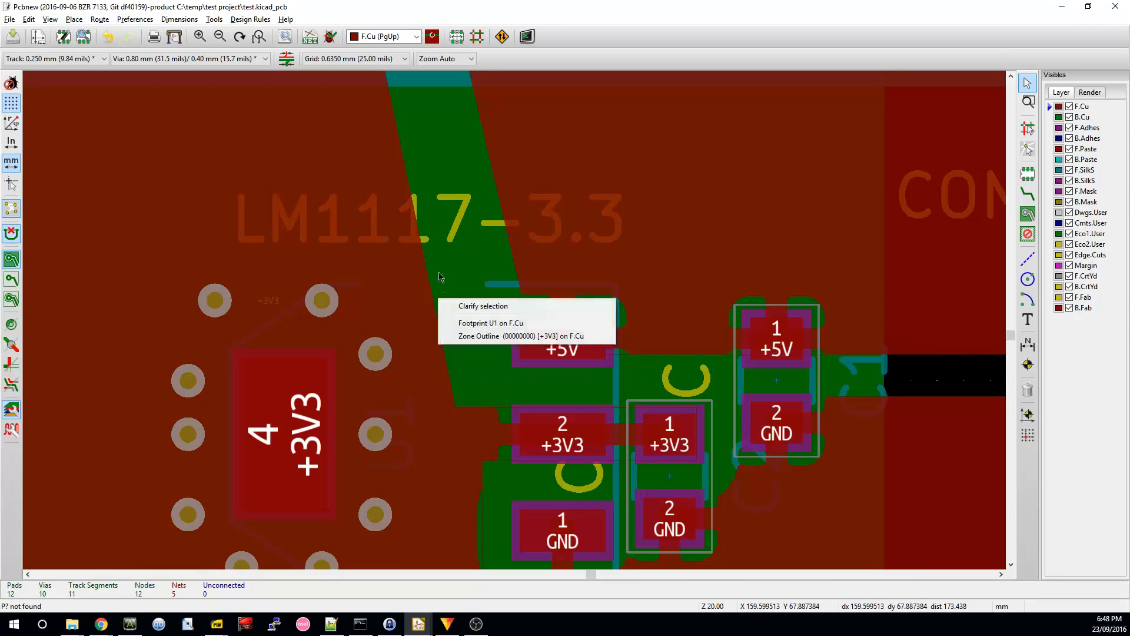
left_click(456, 337)
scroll(452, 333, "up", 2)
scroll(452, 334, "up", 2)
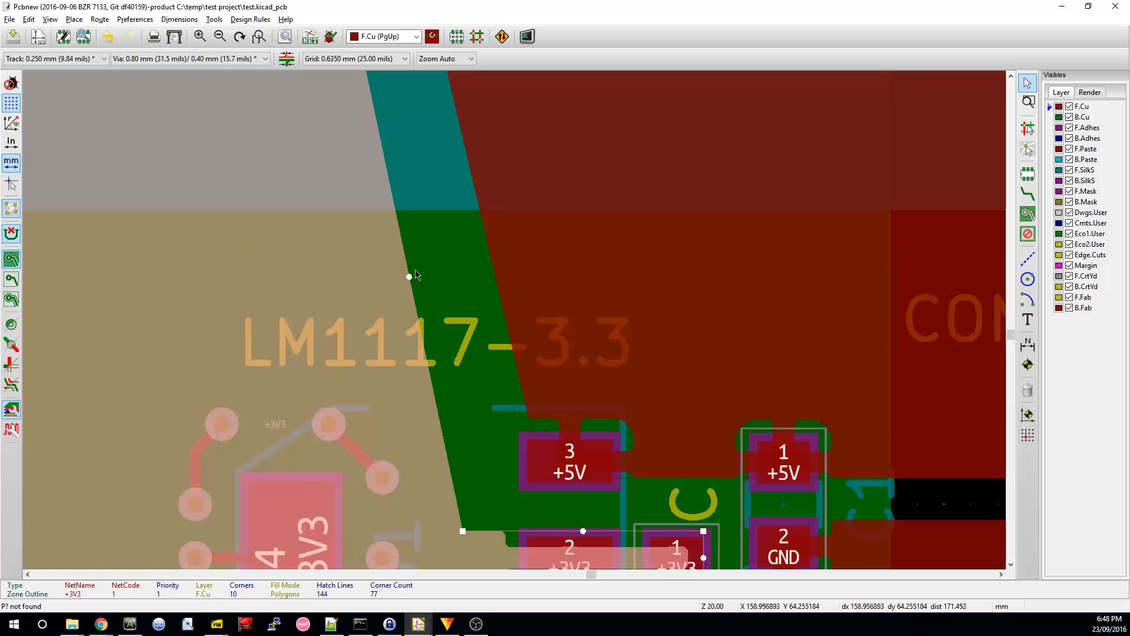
mouse_move(411, 272)
left_mouse_down()
mouse_move(429, 293)
mouse_move(428, 278)
left_mouse_up()
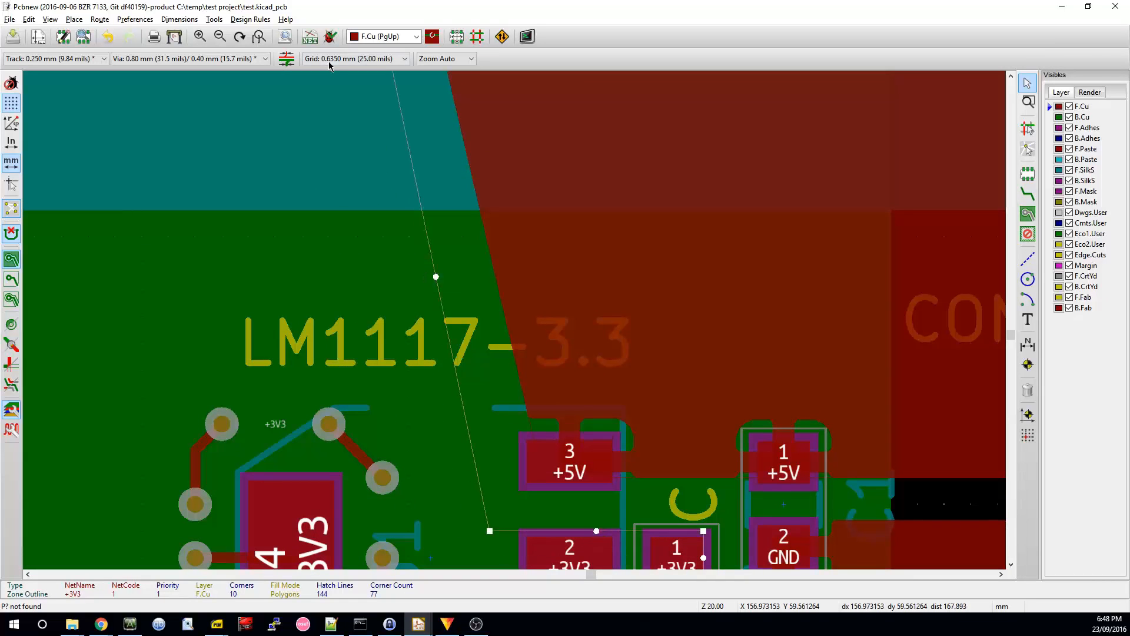
Step: Run the design rule check on the adjusted +3V3 zone and close the check
left_click(331, 37)
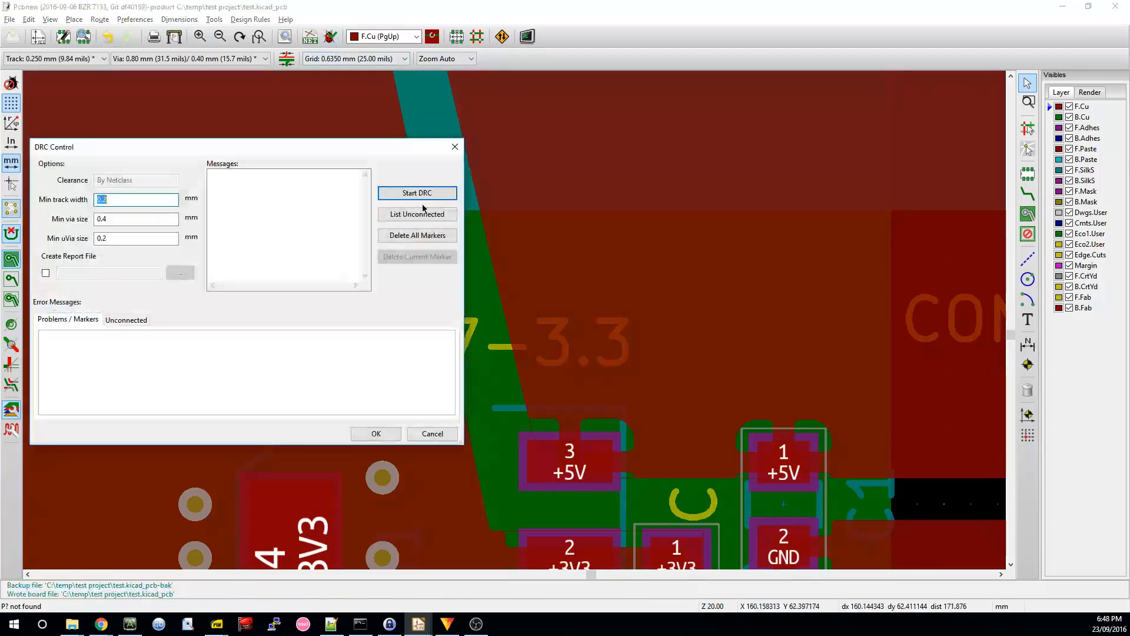
left_click(416, 193)
left_click(376, 434)
Step: Examine the filled +3V3 zone and its gaps across the board, selecting its outline beside U1
middle_click_drag(467, 412, 408, 446)
left_click(379, 338)
left_click(370, 296)
middle_click_drag(372, 235, 348, 166)
scroll(347, 170, "down", 3)
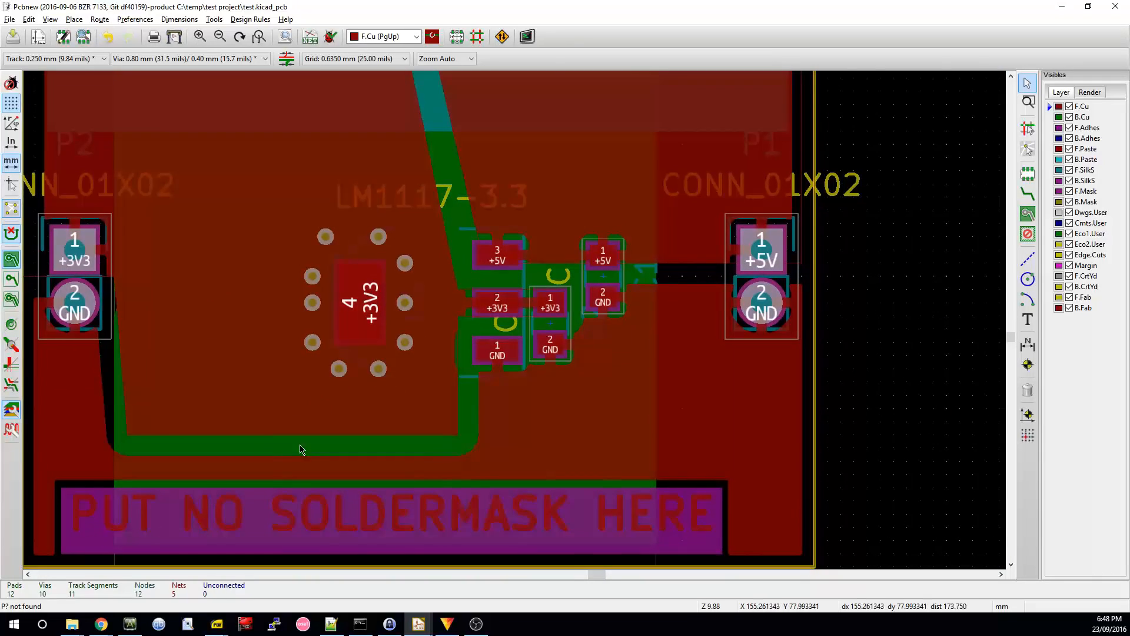
scroll(481, 452, "up", 2)
scroll(505, 236, "down", 1)
scroll(520, 330, "down", 3)
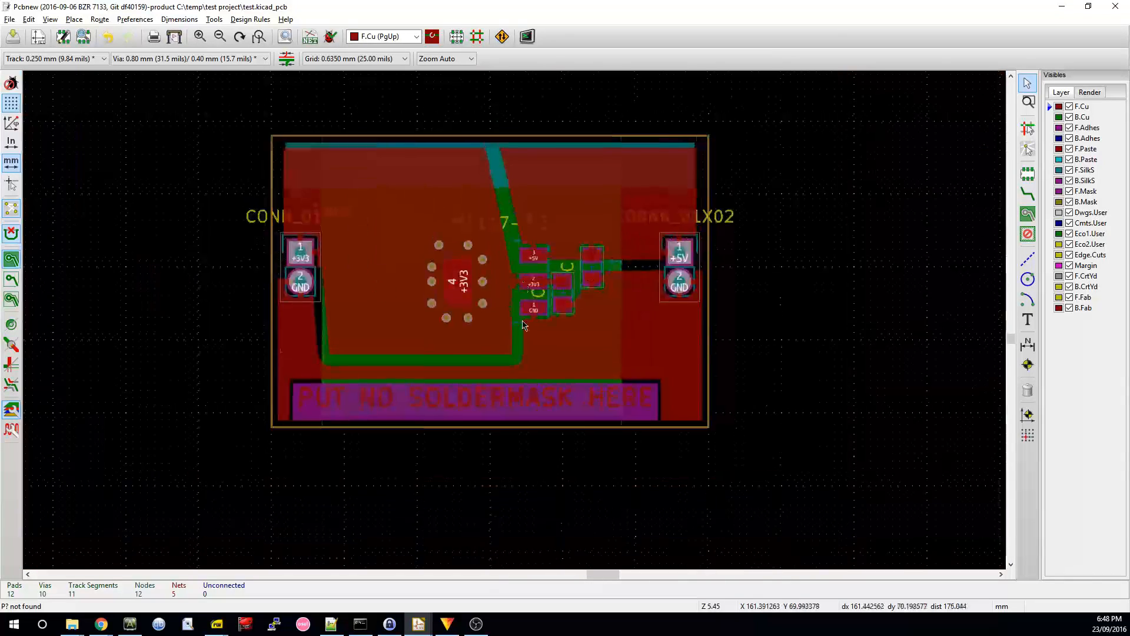
scroll(488, 299, "up", 3)
left_click(488, 299)
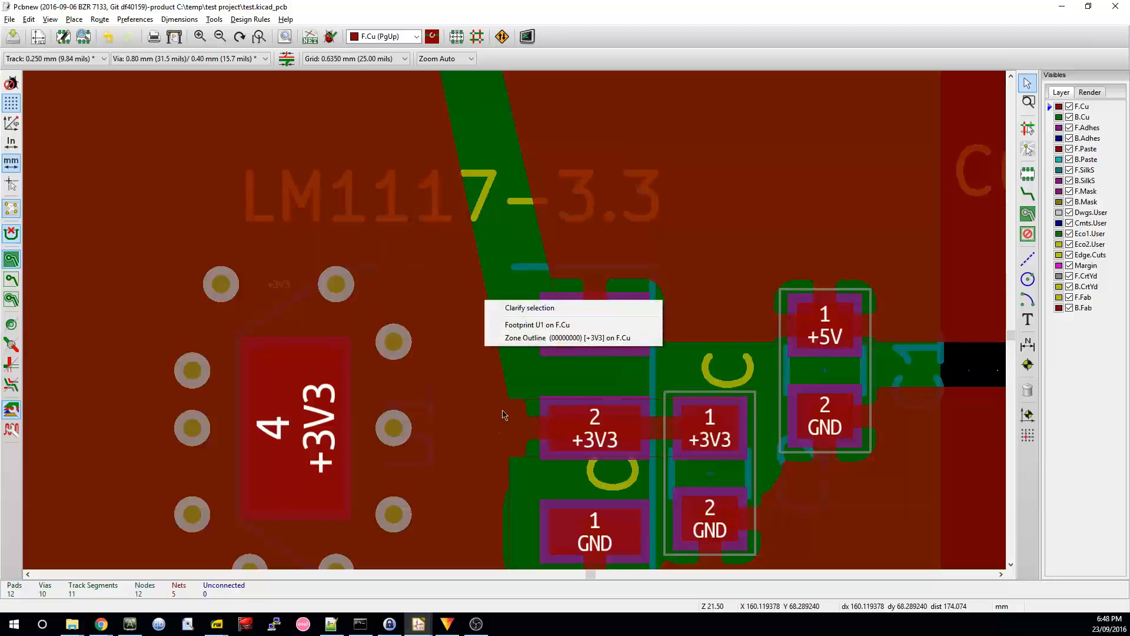
left_click(496, 432)
scroll(530, 365, "down", 3)
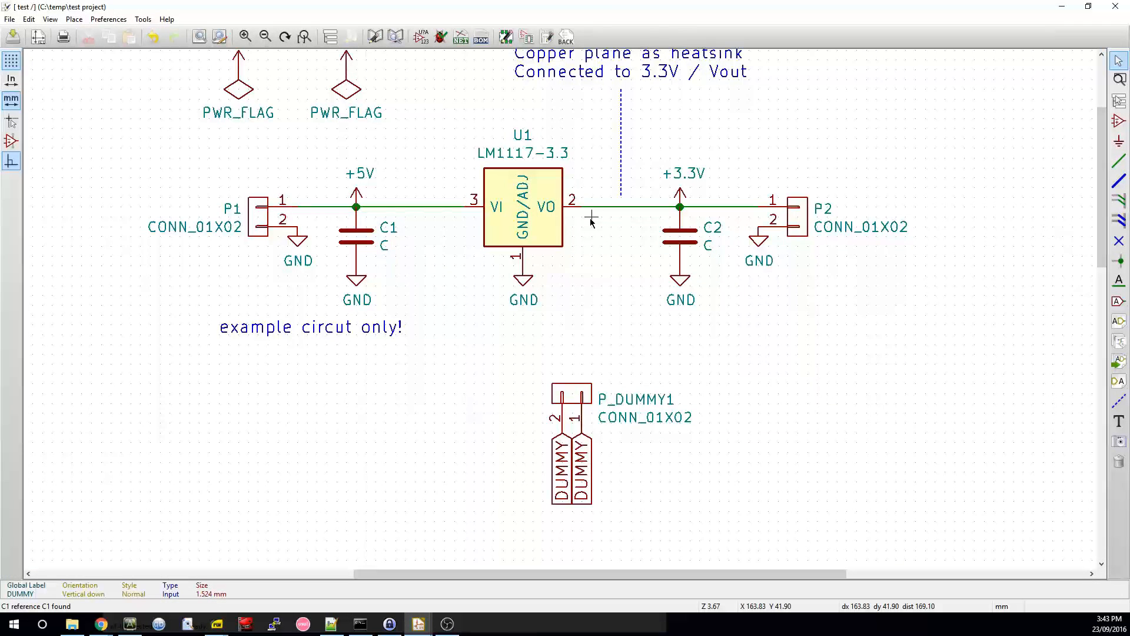
Step: Switch from the schematic to Pcbnew, check U1's pads 1, 2, 3 and 4, and go back to the schematic
scroll(566, 259, "up", 3)
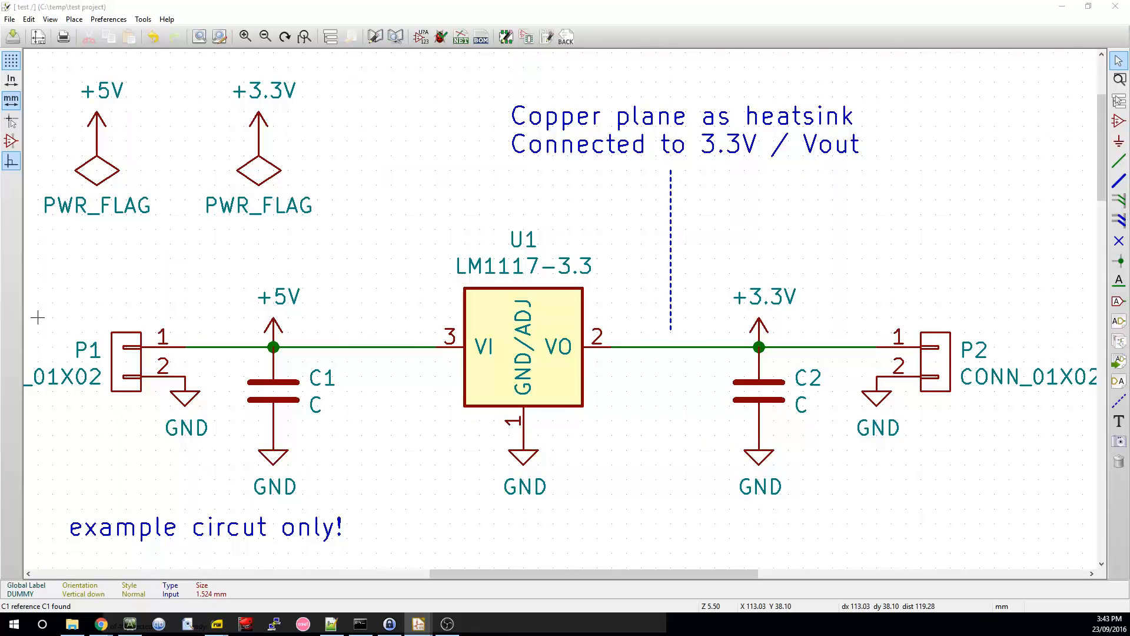
key("alt+Tab")
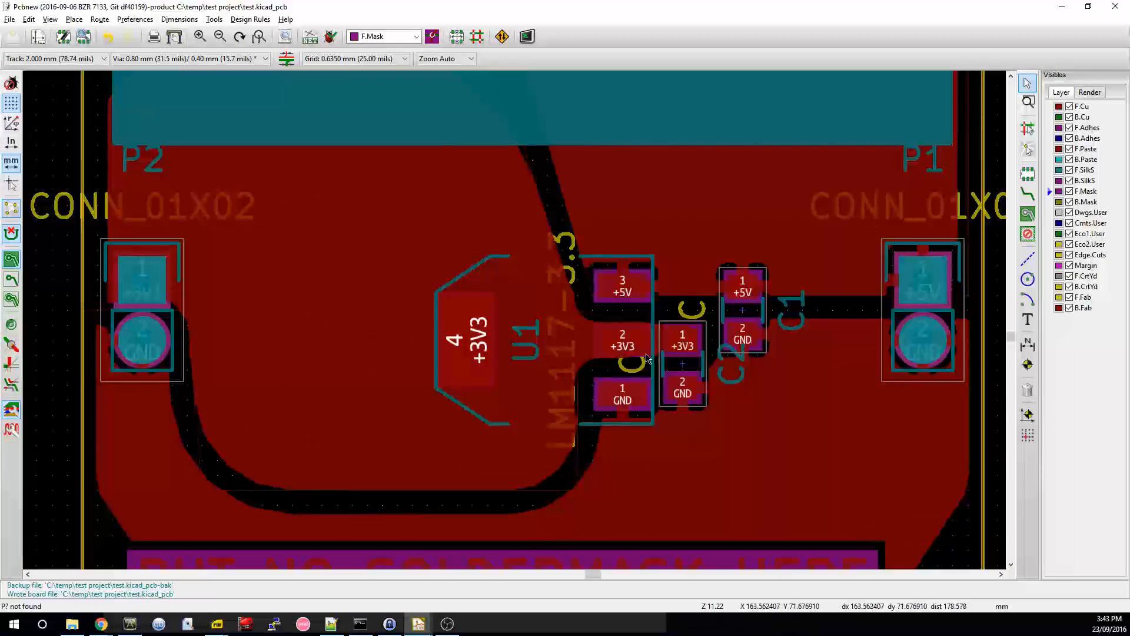
left_click(624, 402)
left_click(625, 340)
left_click(622, 287)
left_click(456, 341)
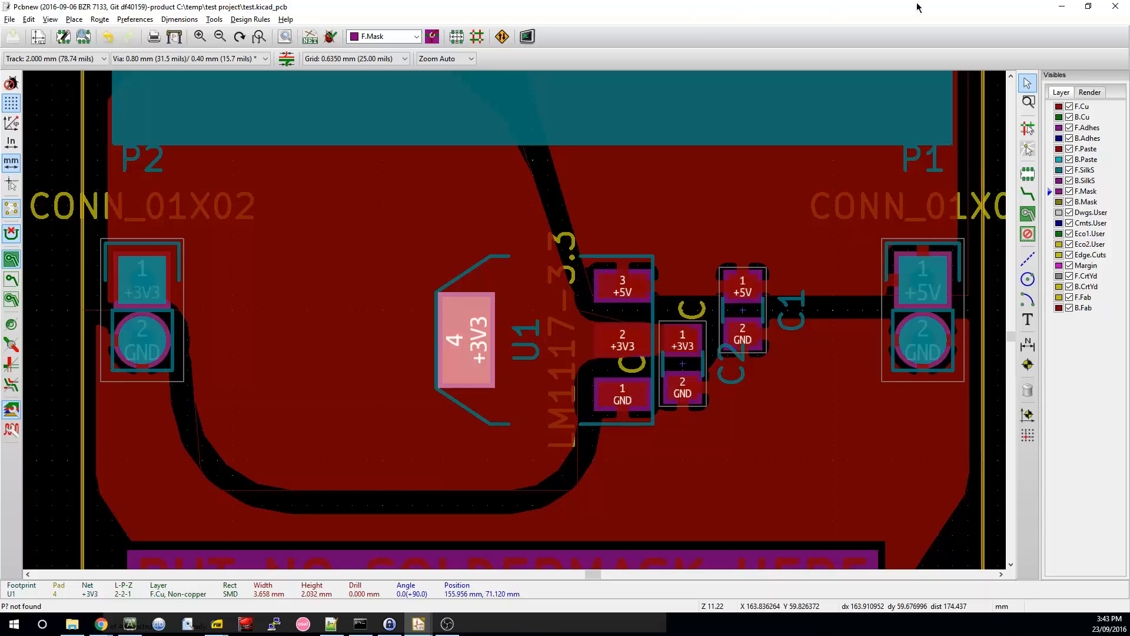
left_click(1062, 5)
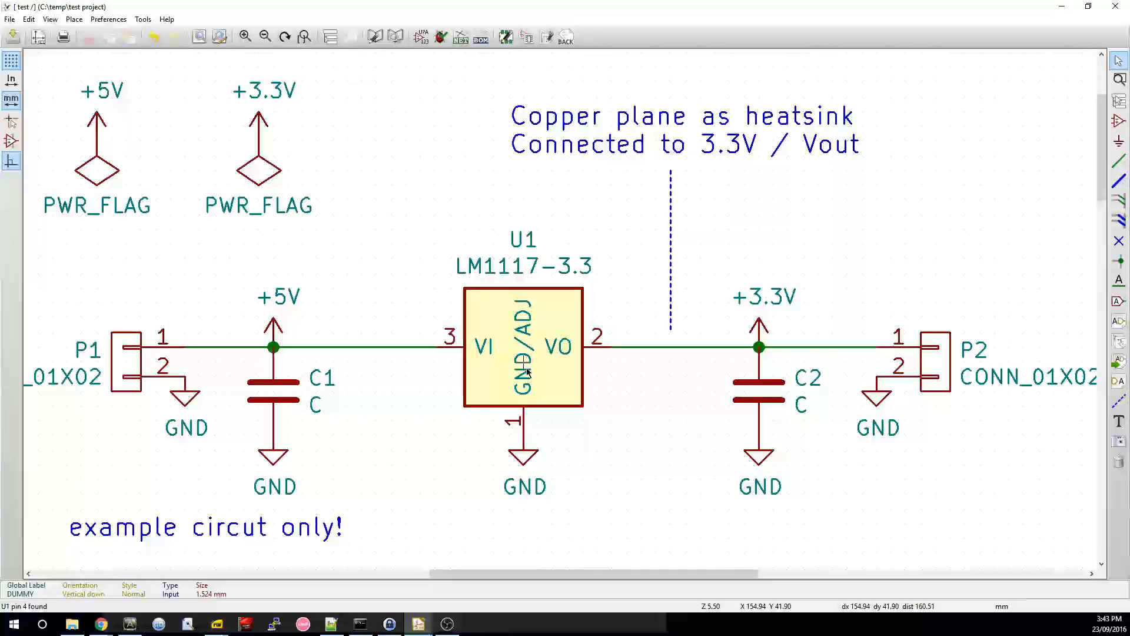
Step: Show the schematic's hidden pins to examine U1's VO pin numbers, and switch back to Pcbnew
middle_click_drag(526, 372, 597, 334)
scroll(637, 365, "down", 2)
scroll(559, 309, "up", 2)
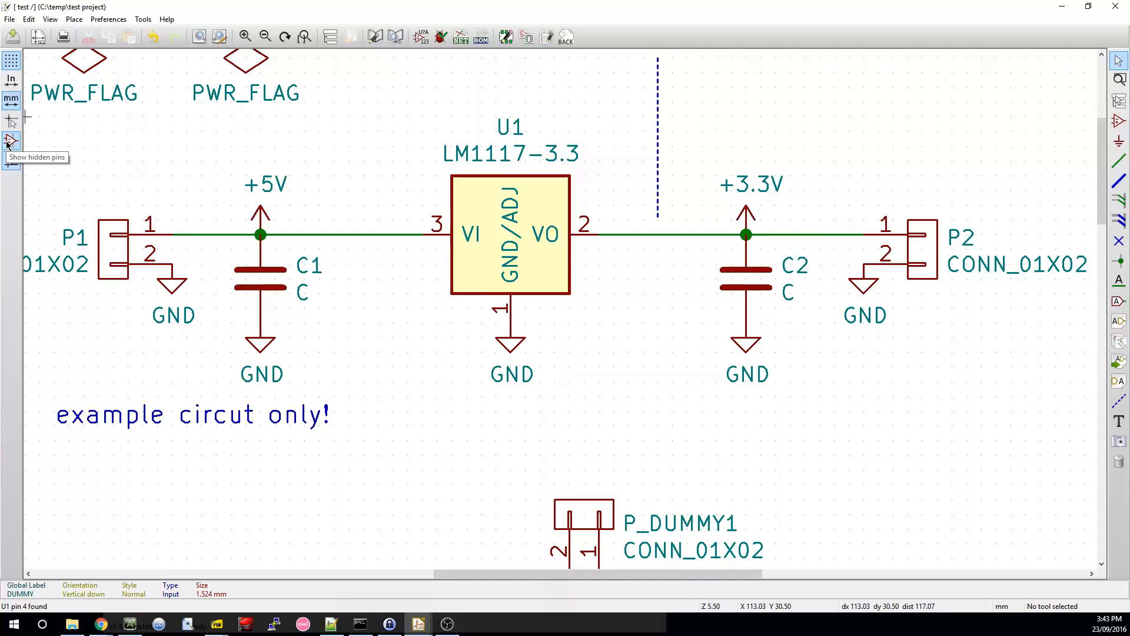
left_click(8, 144)
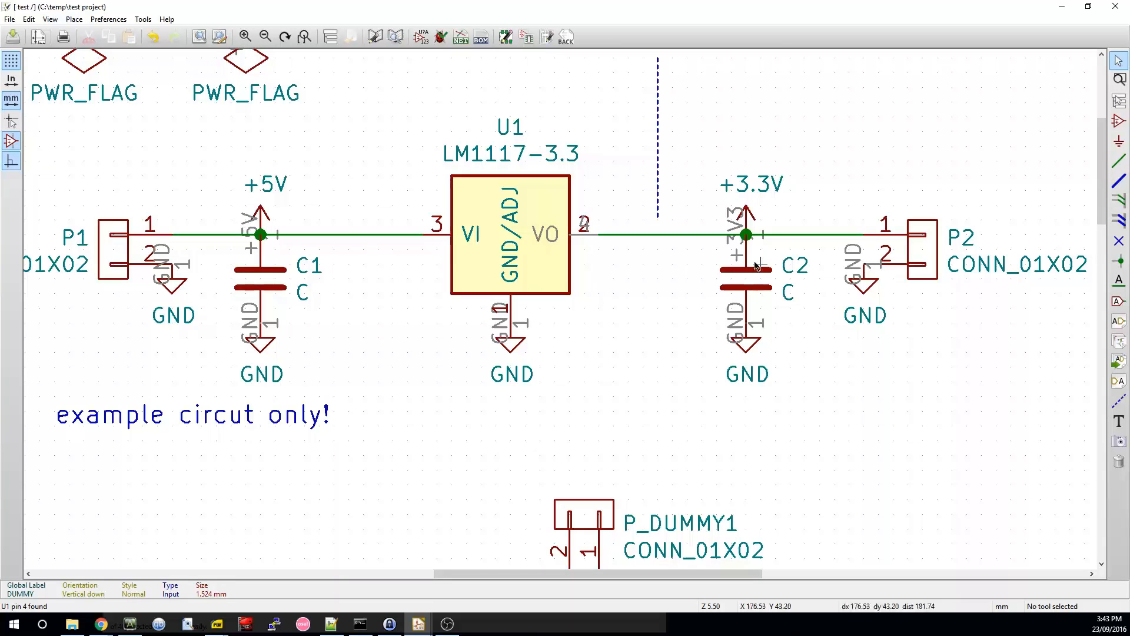
scroll(583, 234, "up", 2)
scroll(577, 306, "up", 2)
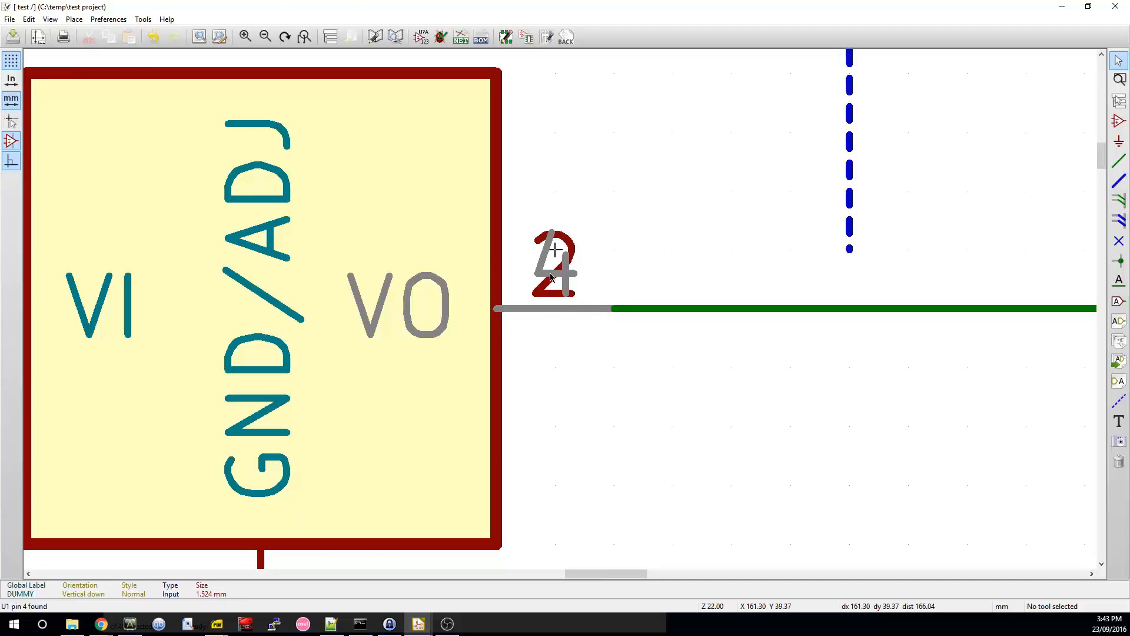
scroll(551, 275, "down", 2)
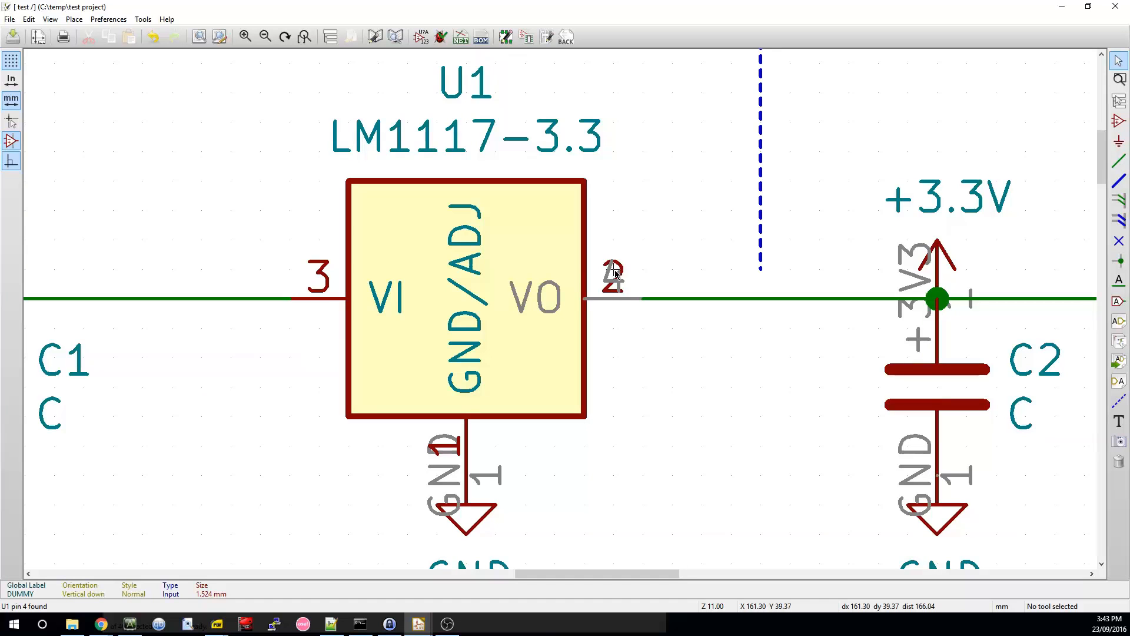
left_click(422, 626)
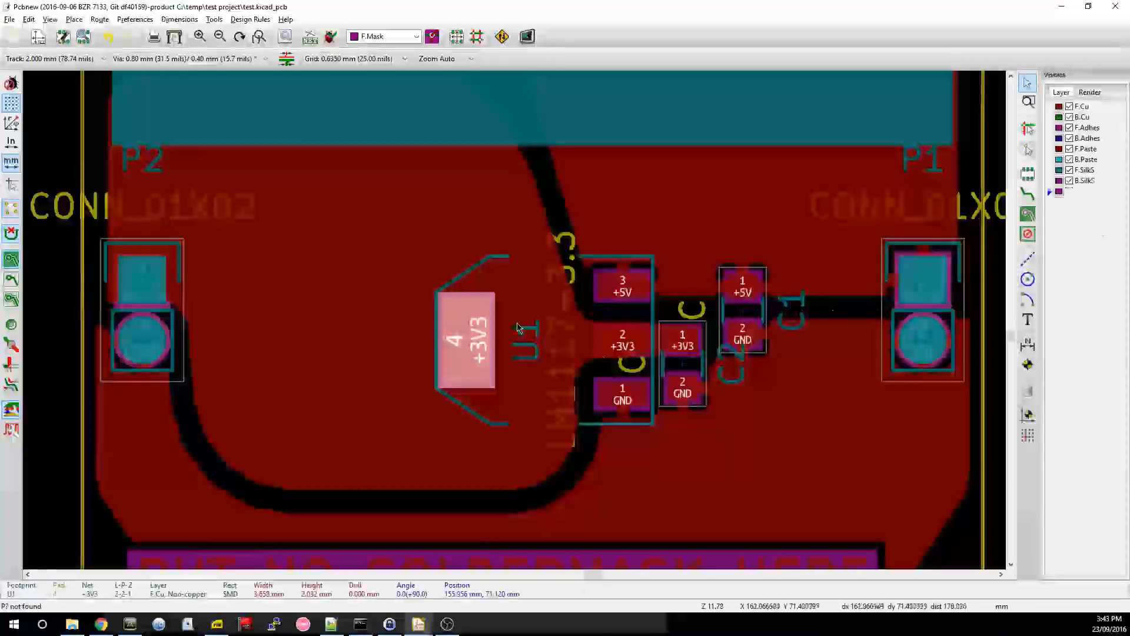
left_click(546, 574)
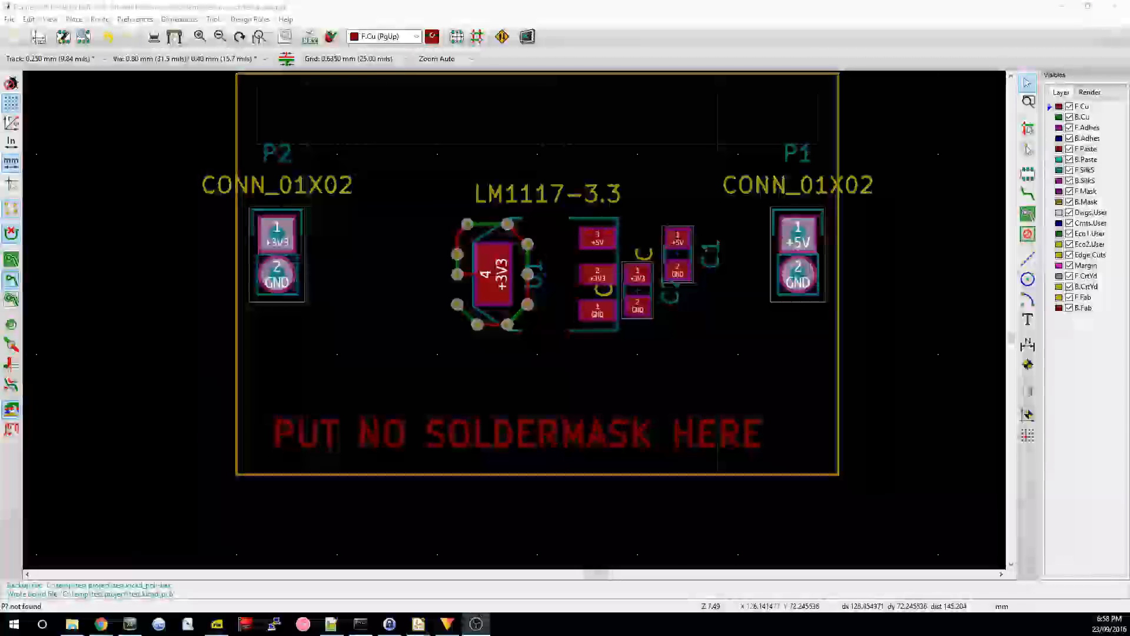
left_click(1028, 193)
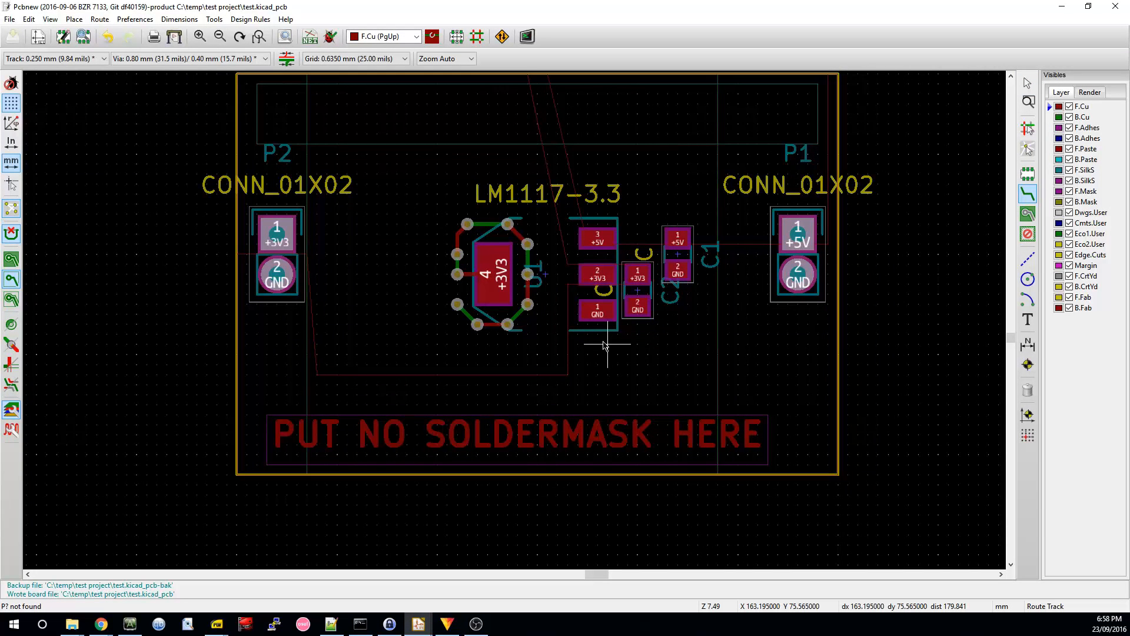
scroll(600, 345, "up", 2)
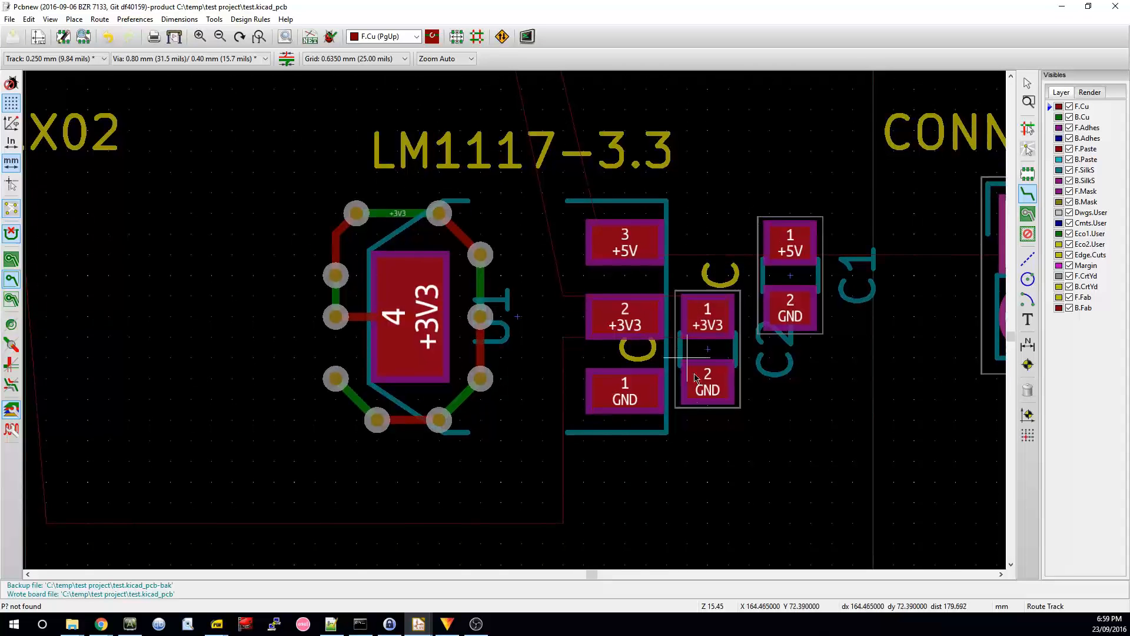
scroll(571, 398, "down", 1)
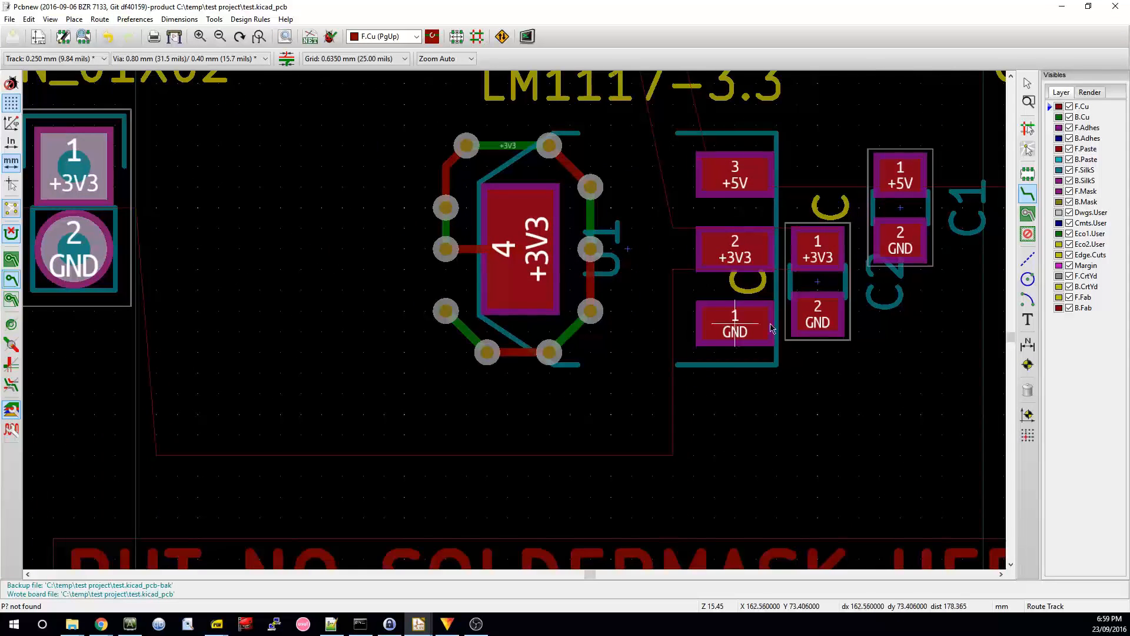
scroll(677, 400, "up", 1)
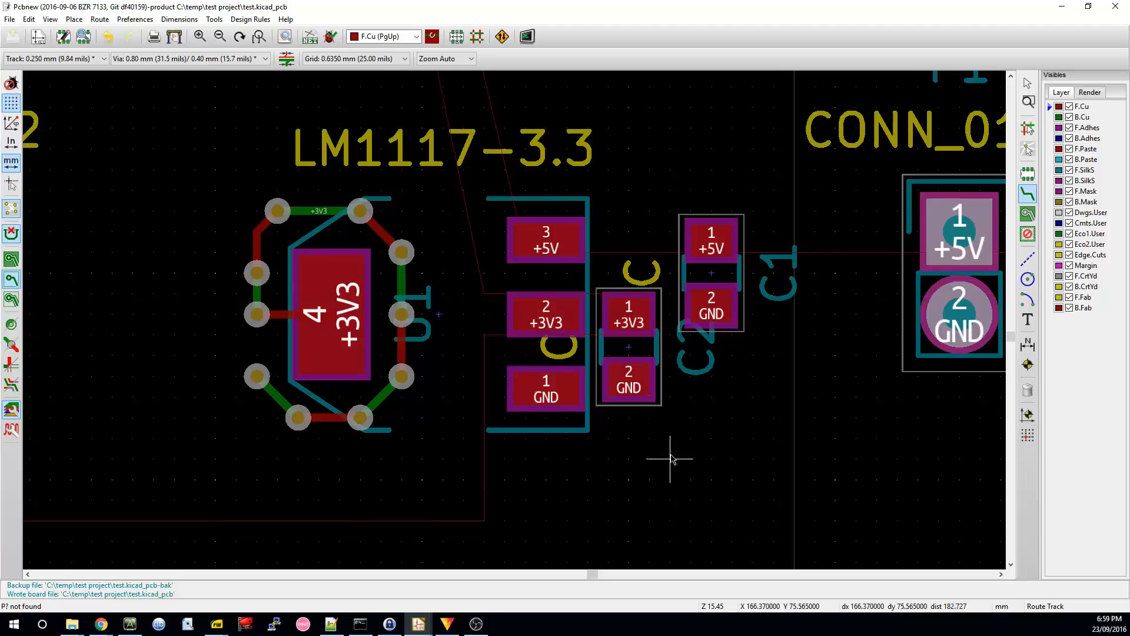
middle_click_drag(672, 459, 791, 479)
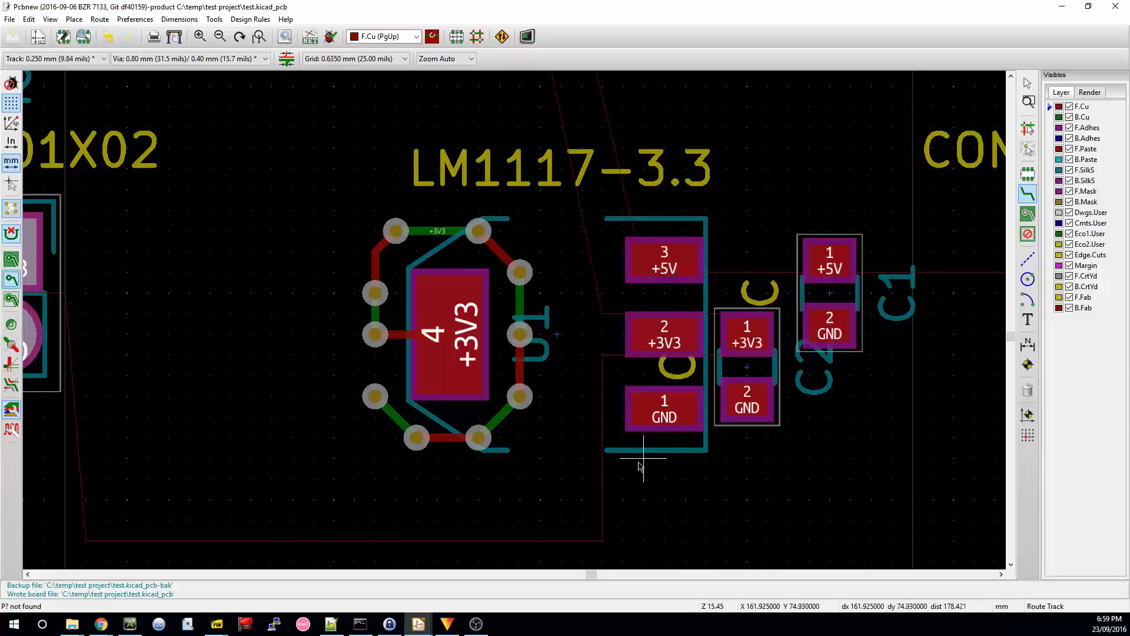
left_click(330, 36)
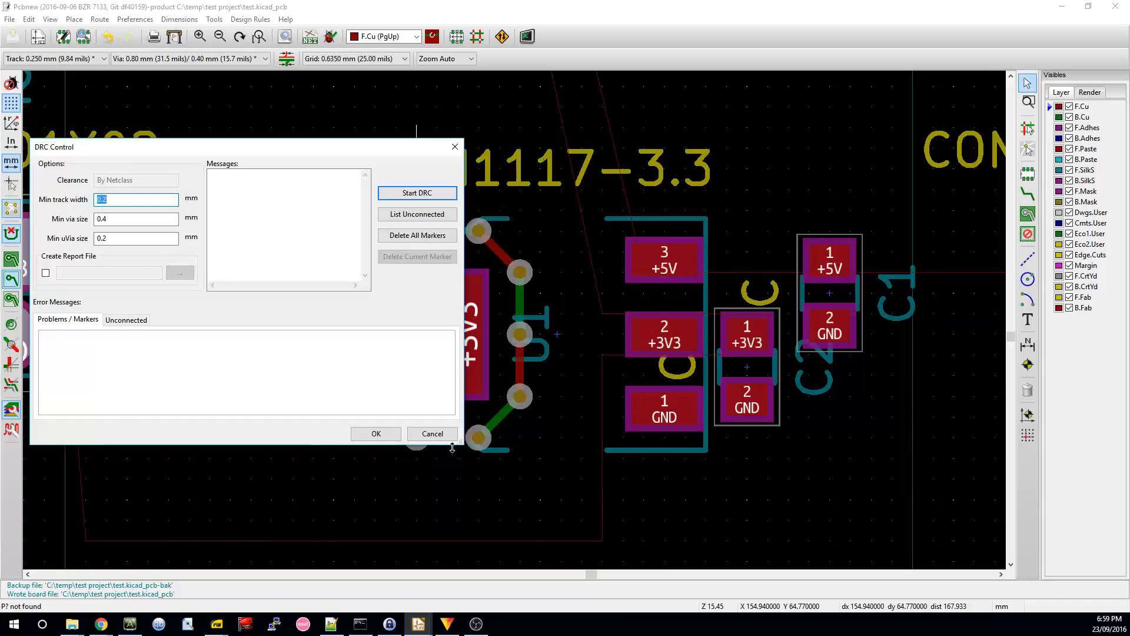
left_click(433, 433)
Step: Route a +5V track on F.Cu from C1 pad 1 in a wide loop around U1 to U1 pad 3
scroll(664, 409, "down", 1)
scroll(423, 325, "down", 1)
middle_click_drag(641, 327, 548, 359)
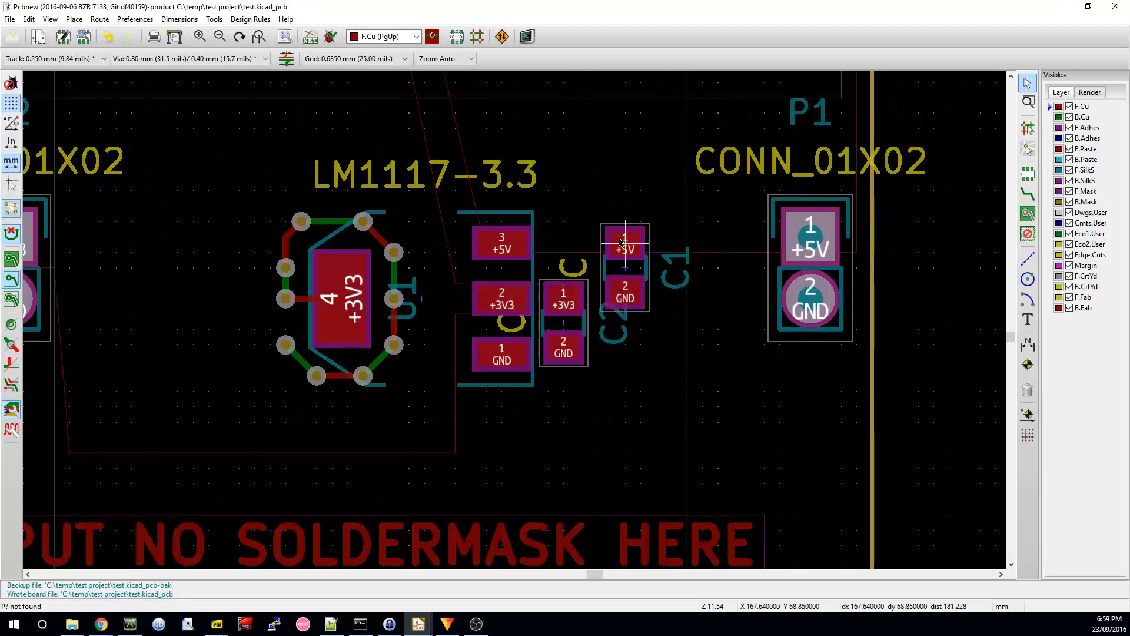
left_click(625, 238, "ctrl")
key("x")
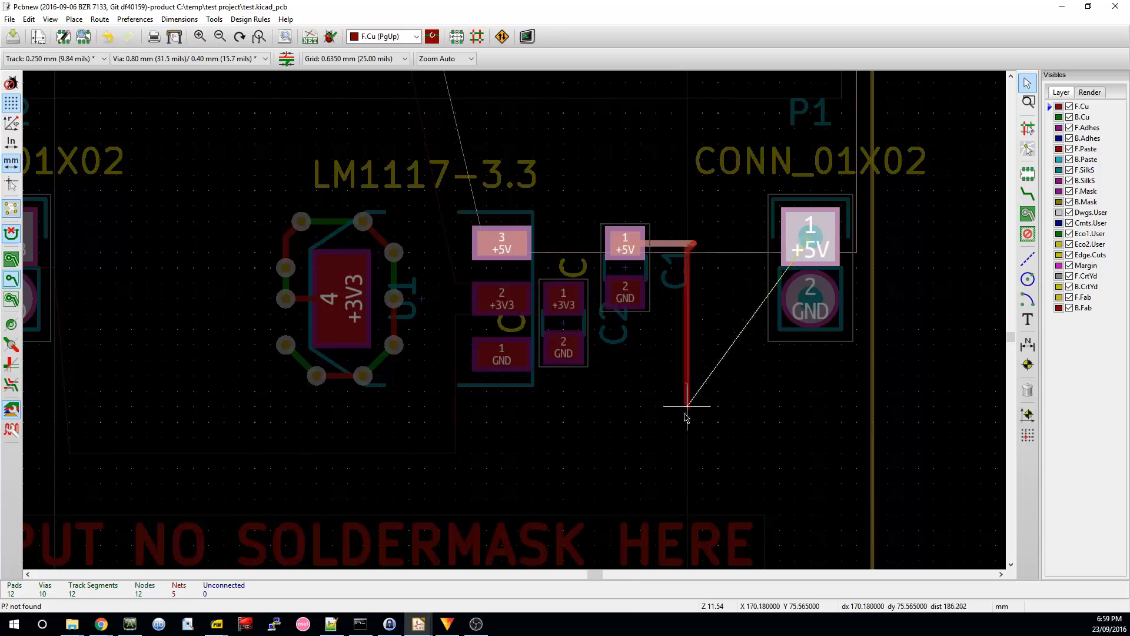
left_click(476, 484)
left_click(271, 483)
left_click(162, 375)
left_click(254, 115)
left_click(486, 118)
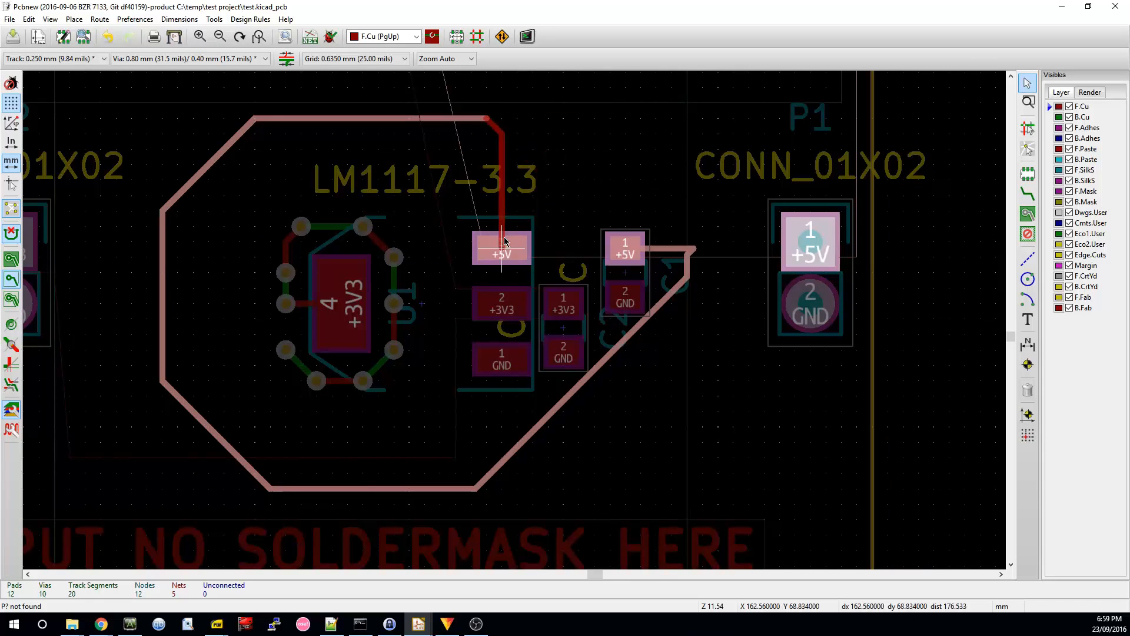
left_click(504, 242)
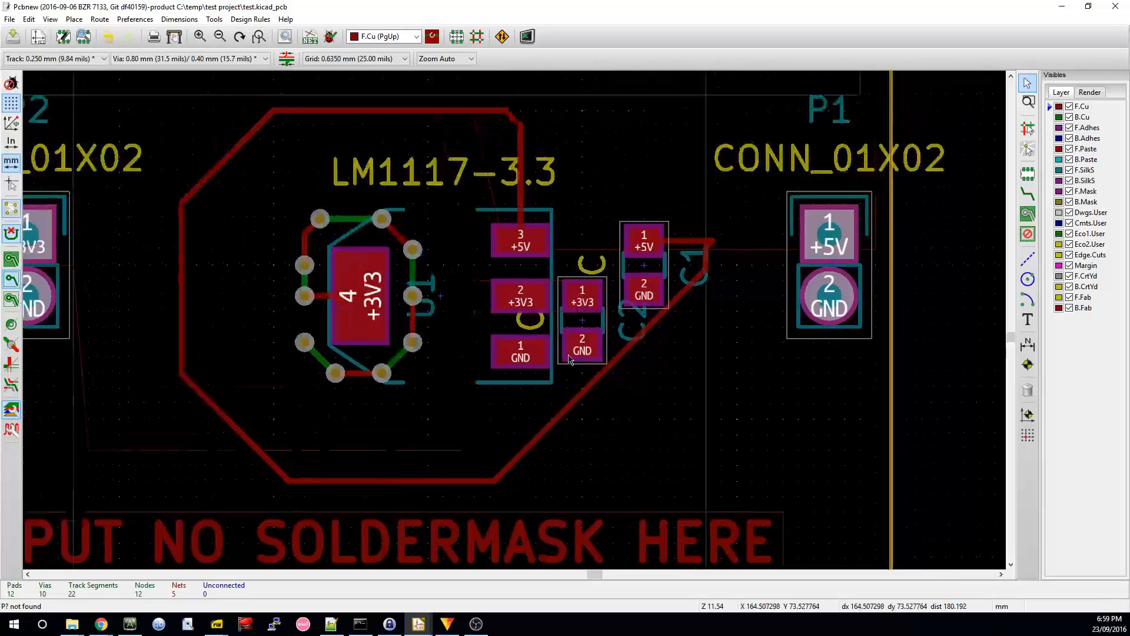
Step: Show the filled copper zones and examine the areas where the new +5V track passes between them
scroll(548, 347, "down", 2)
scroll(535, 338, "up", 2)
scroll(521, 331, "down", 1)
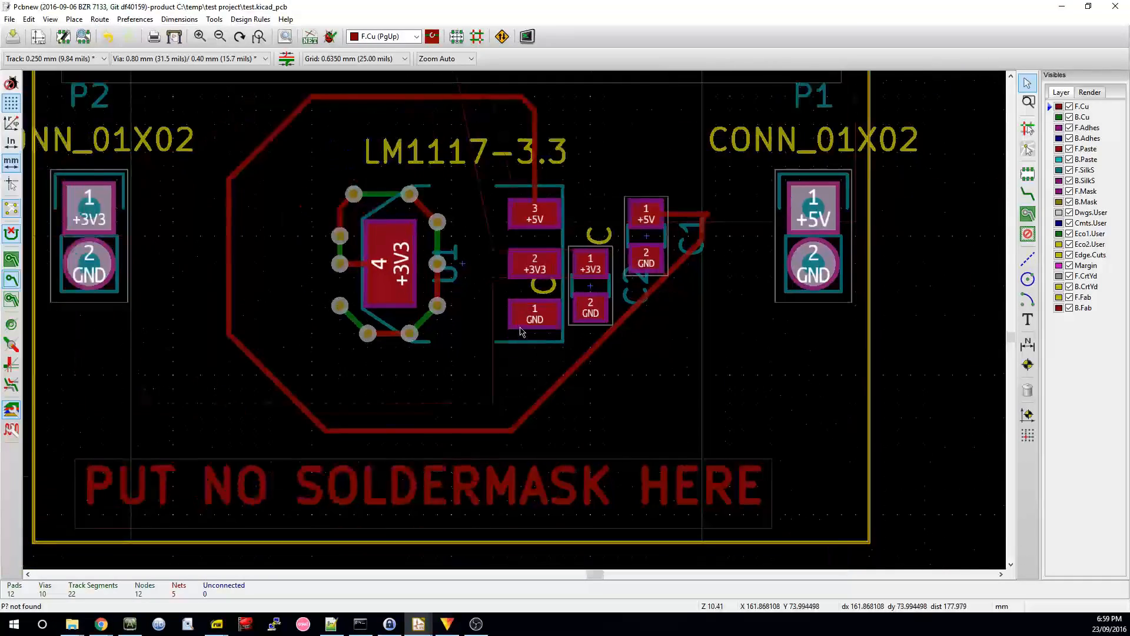
scroll(521, 331, "up", 1)
scroll(648, 321, "down", 1)
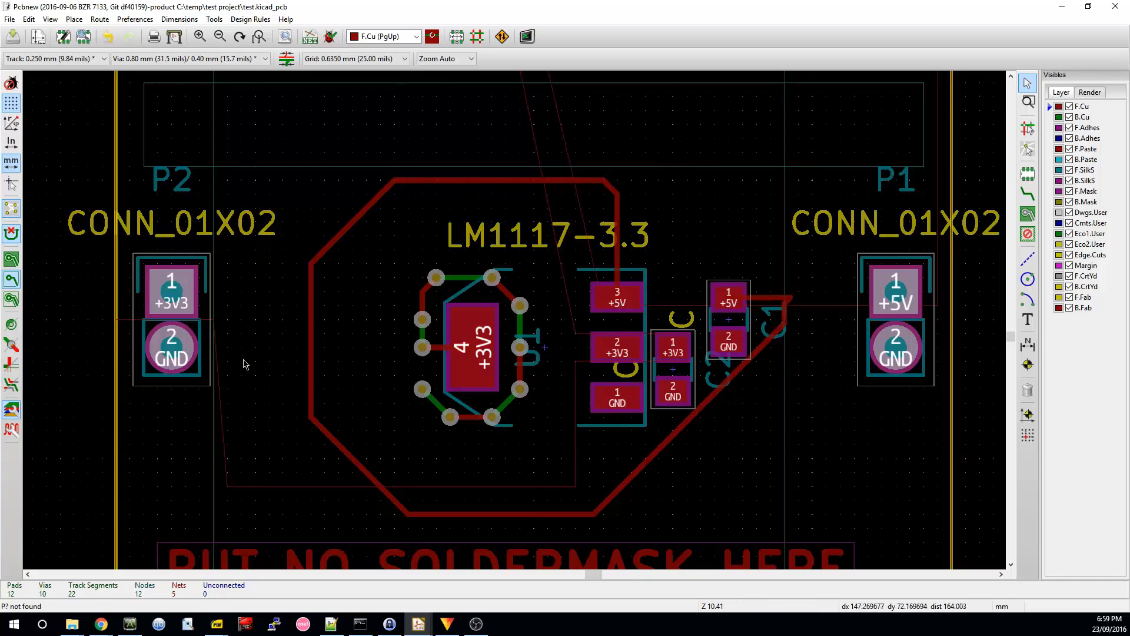
left_click(10, 259)
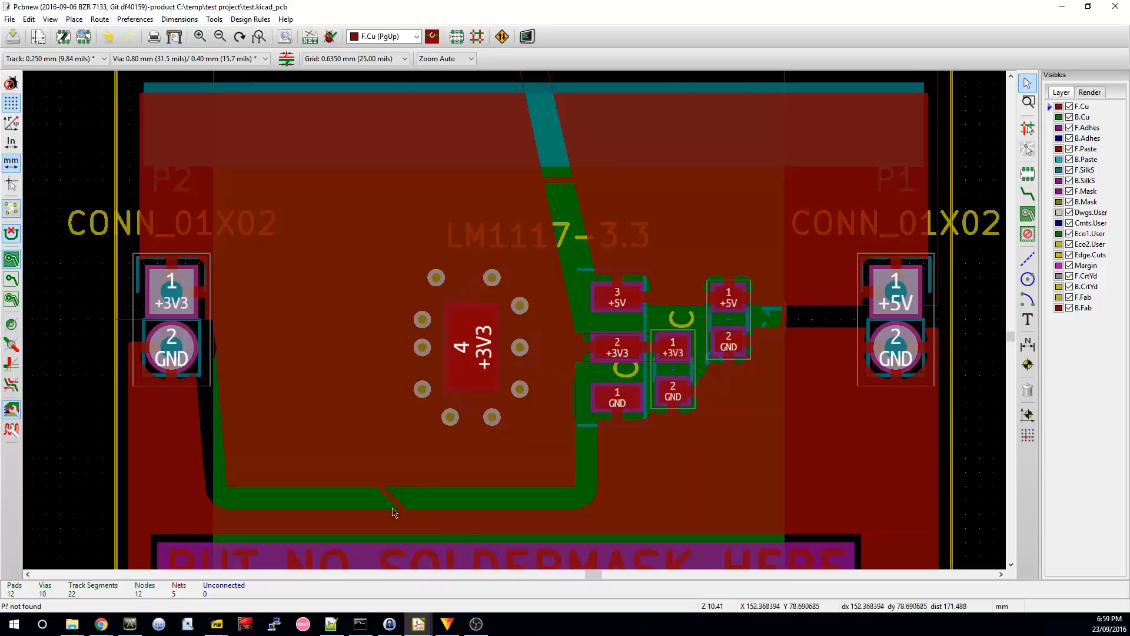
middle_click_drag(763, 354, 596, 339)
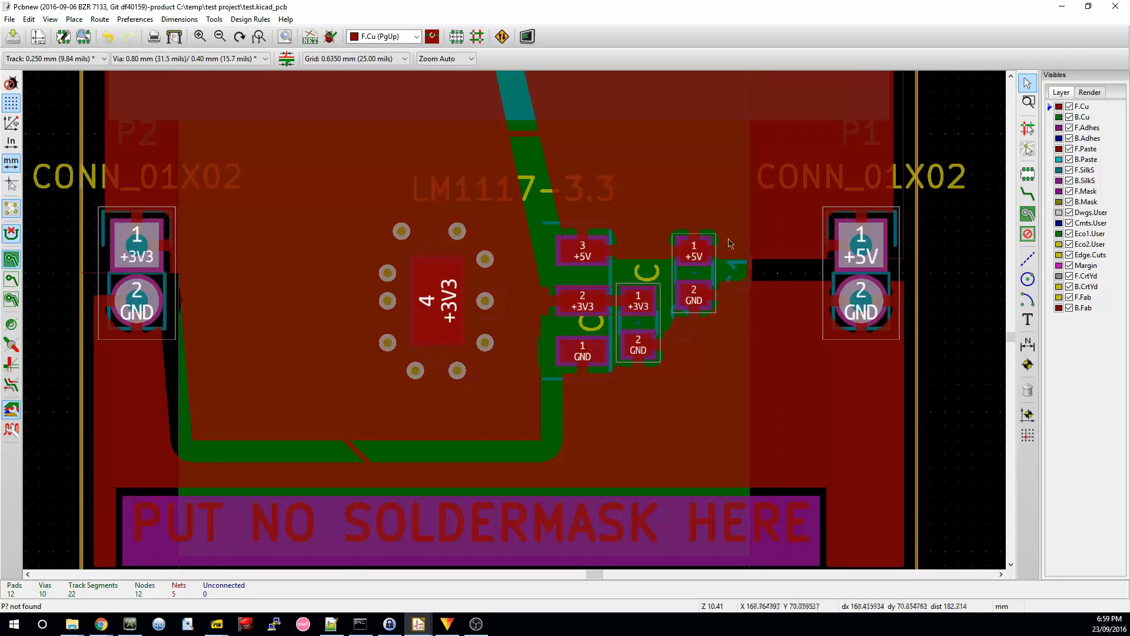
Step: Refill all copper zones and examine the clearance around the looped +5V track and the GND pads of U1, C1 and C2
middle_click_drag(654, 296, 640, 309)
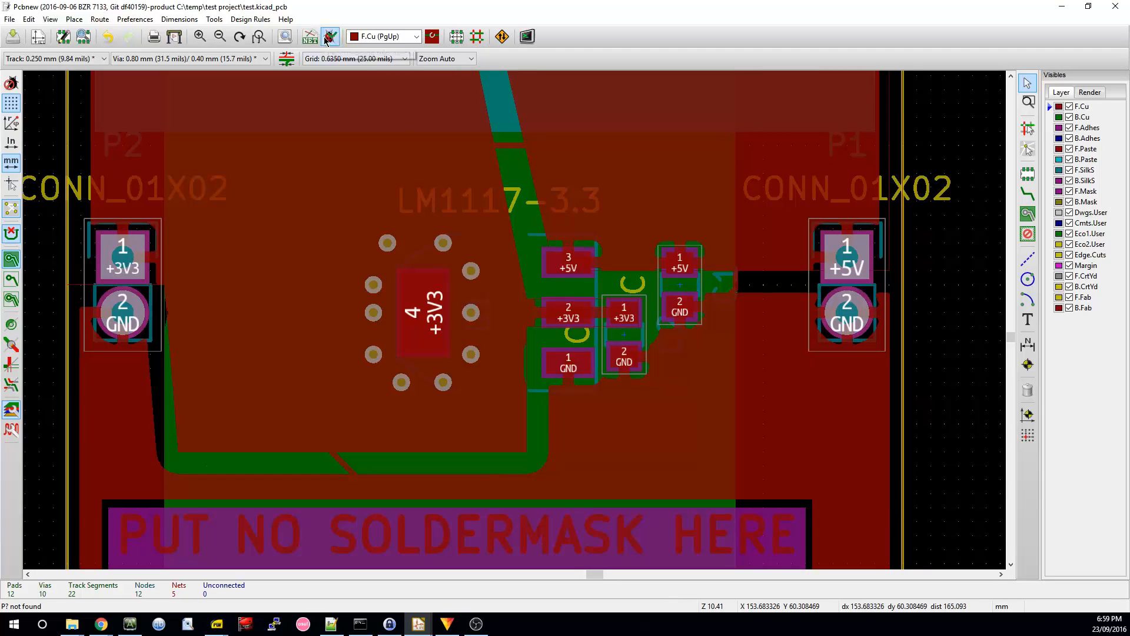
key("b")
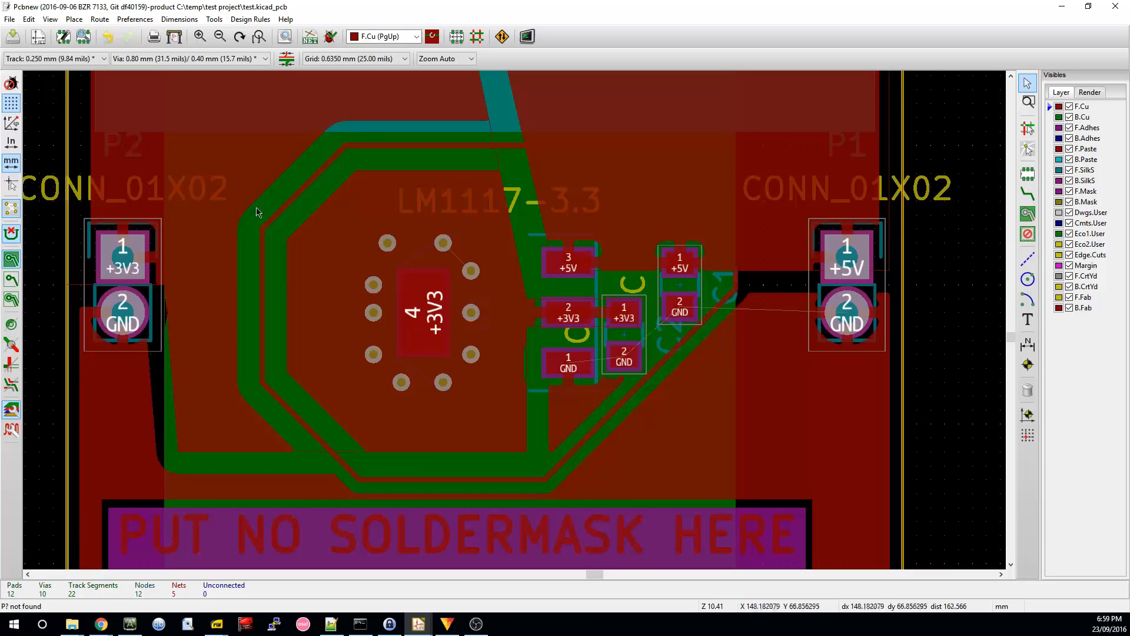
middle_click_drag(494, 156, 400, 213)
middle_click_drag(611, 335, 610, 290)
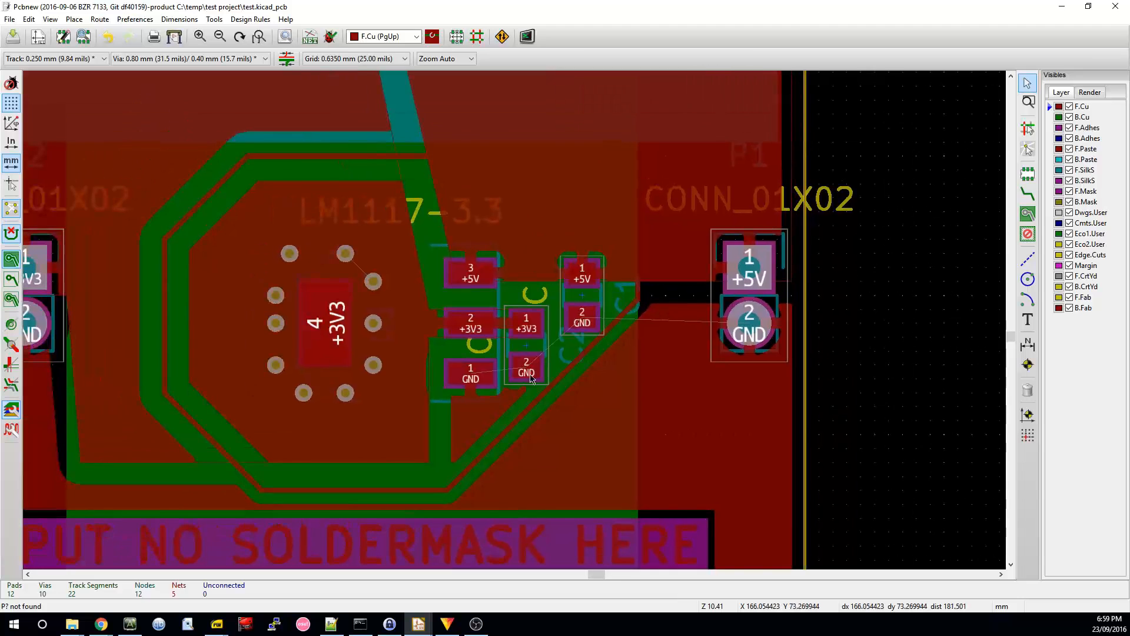
middle_click_drag(559, 399, 646, 380)
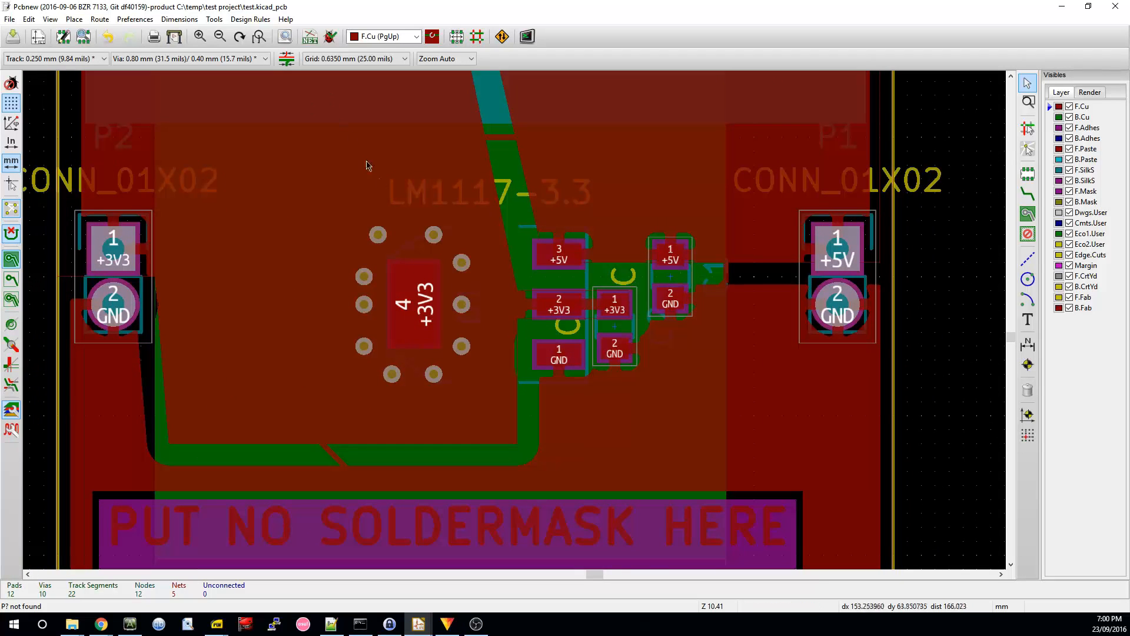
Step: Plot F.Cu, B.Cu, B.SilkS and F.SilkS as Gerber files with the output directory set to "test"
left_click(213, 20)
left_click(213, 19)
left_click(174, 37)
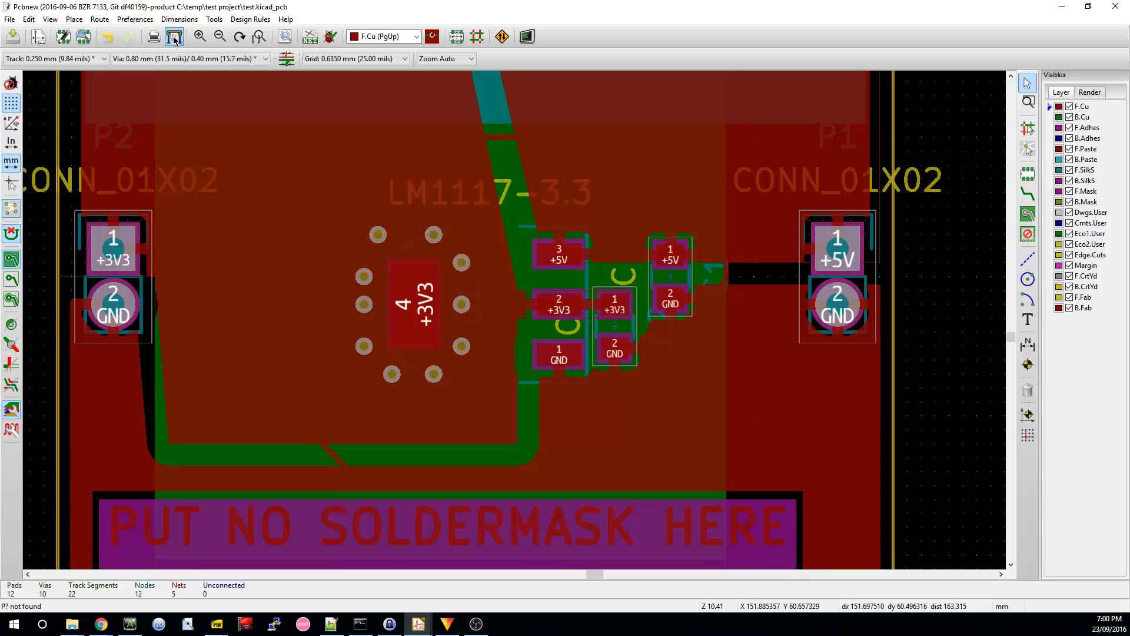
left_click_drag(577, 139, 719, 145)
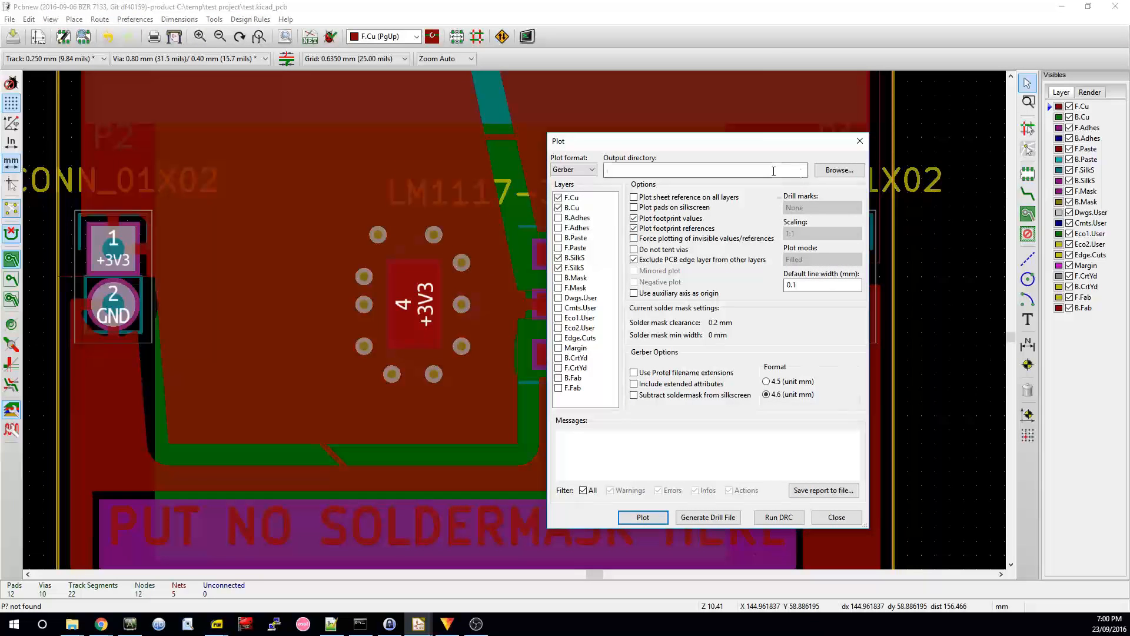
left_click(840, 170)
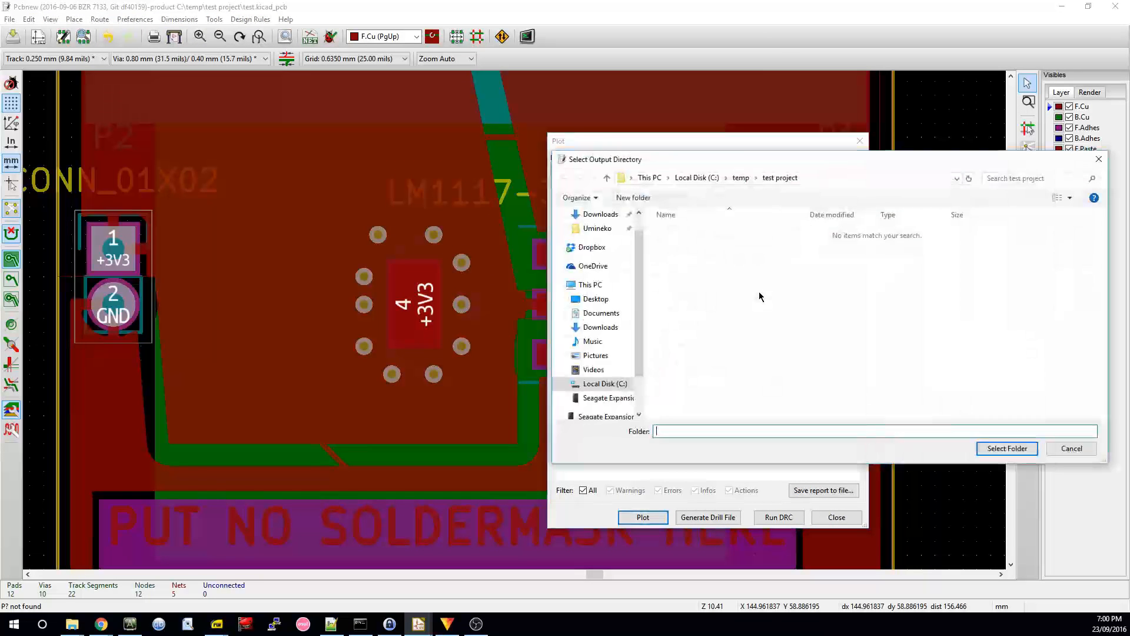
left_click(1020, 443)
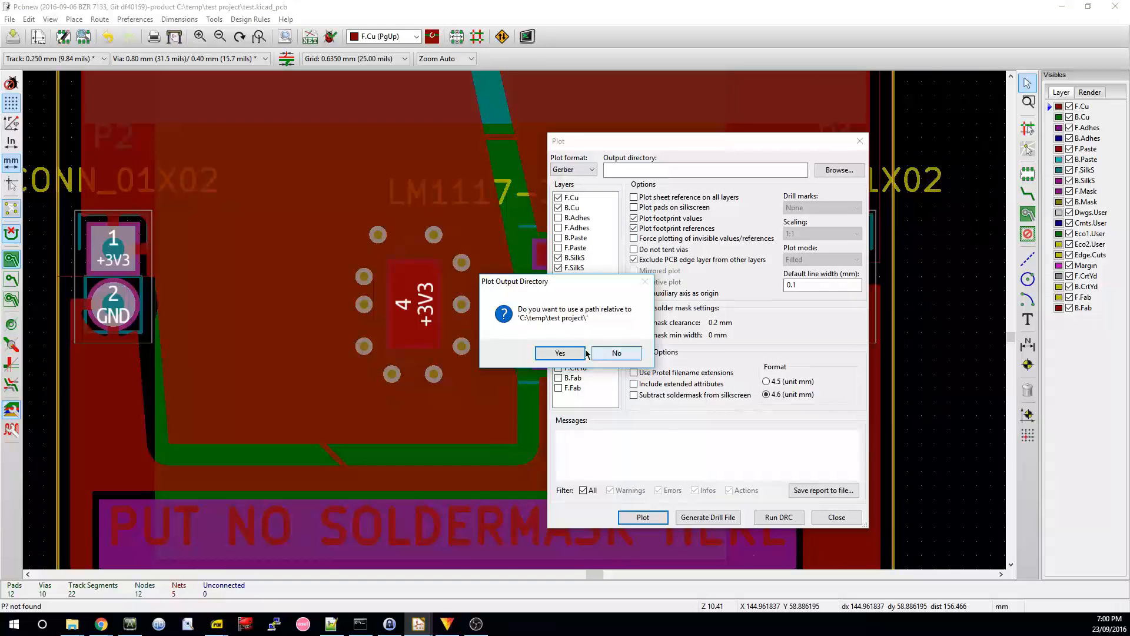
left_click(559, 353)
left_click(654, 169)
type("test")
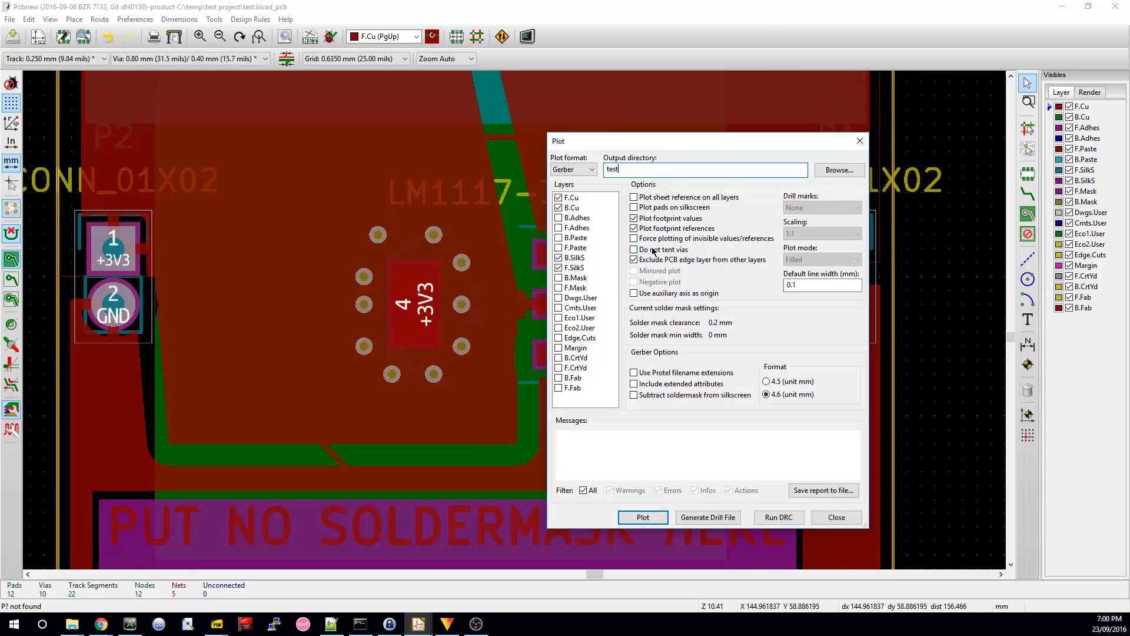
left_click(642, 518)
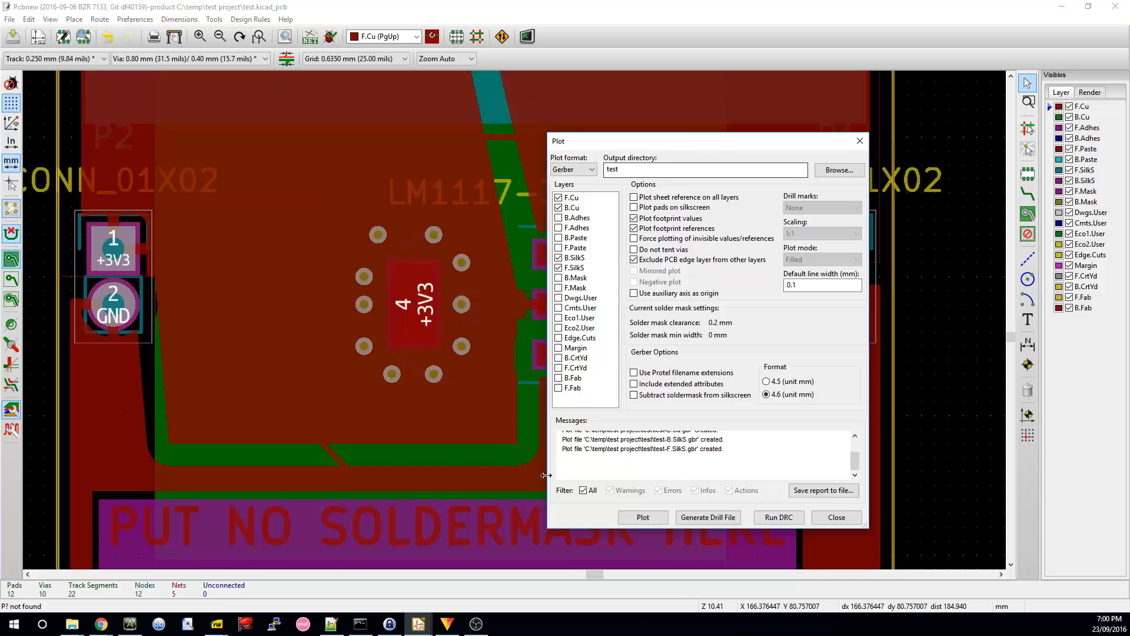
Step: Run a design rule check from the plot settings and close the DRC dialog
left_click(779, 517)
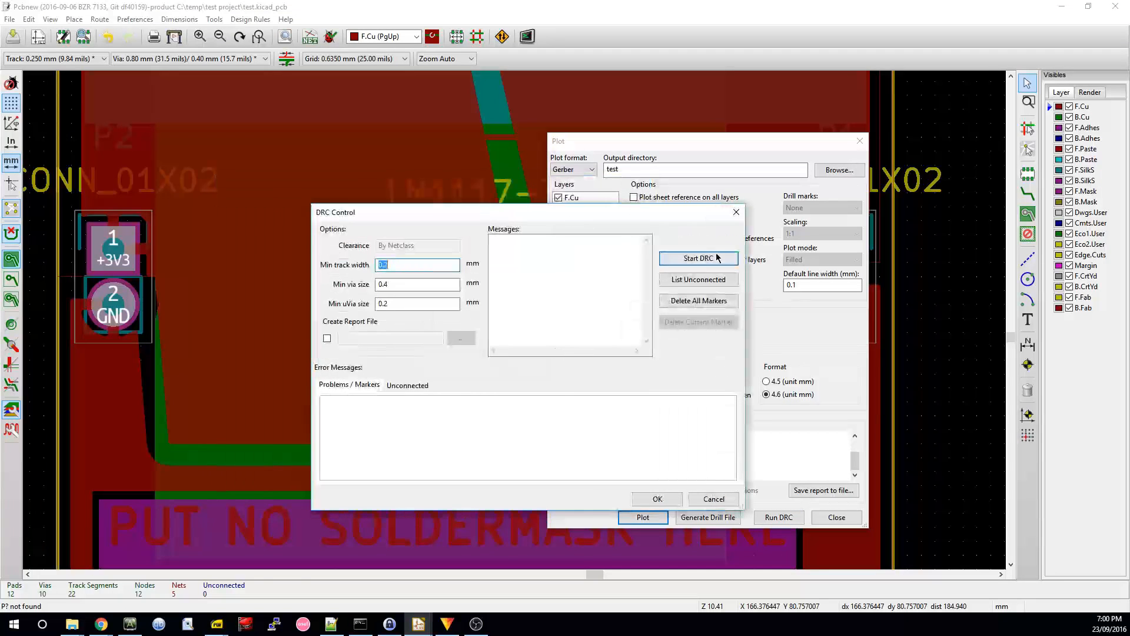
left_click_drag(471, 232, 671, 249)
left_click(916, 275)
left_click(936, 228)
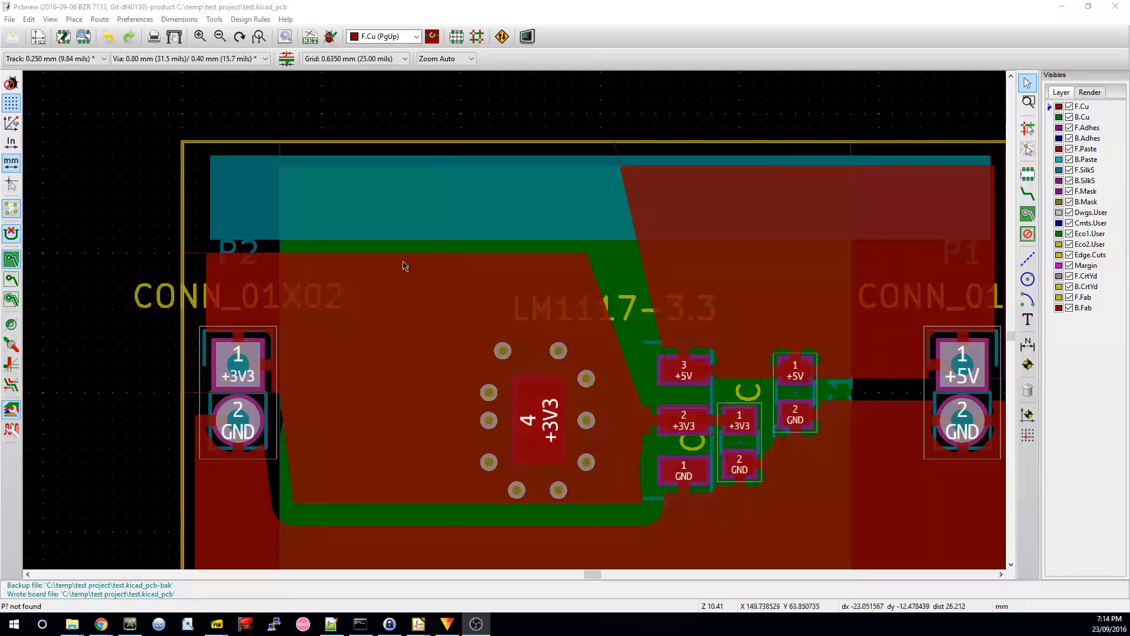
Step: Draw a triangular +3V3 copper zone on F.Cu whose lower corner overlaps the upper edge of the existing +3V3 zone
left_click(411, 262)
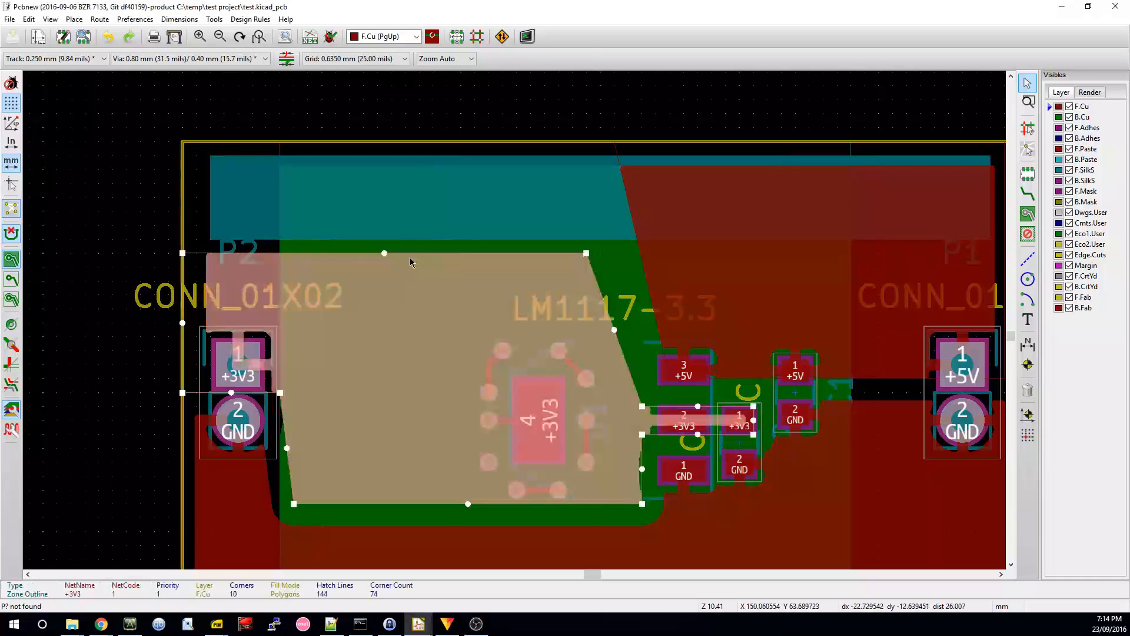
left_click(1027, 220)
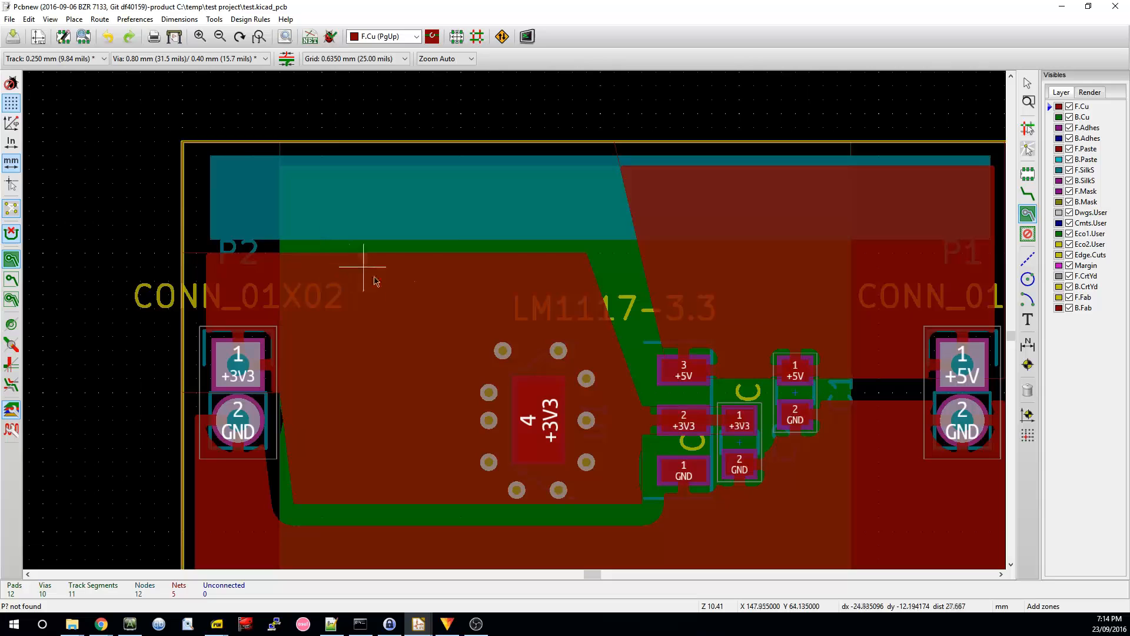
left_click(391, 279)
left_click(853, 442)
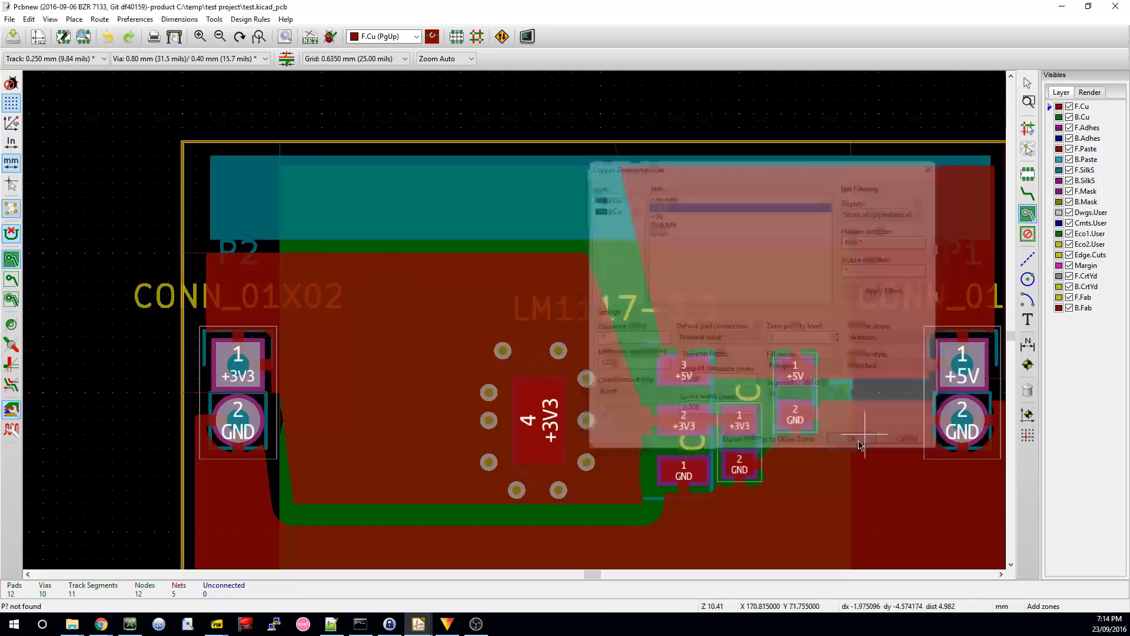
left_click(280, 183)
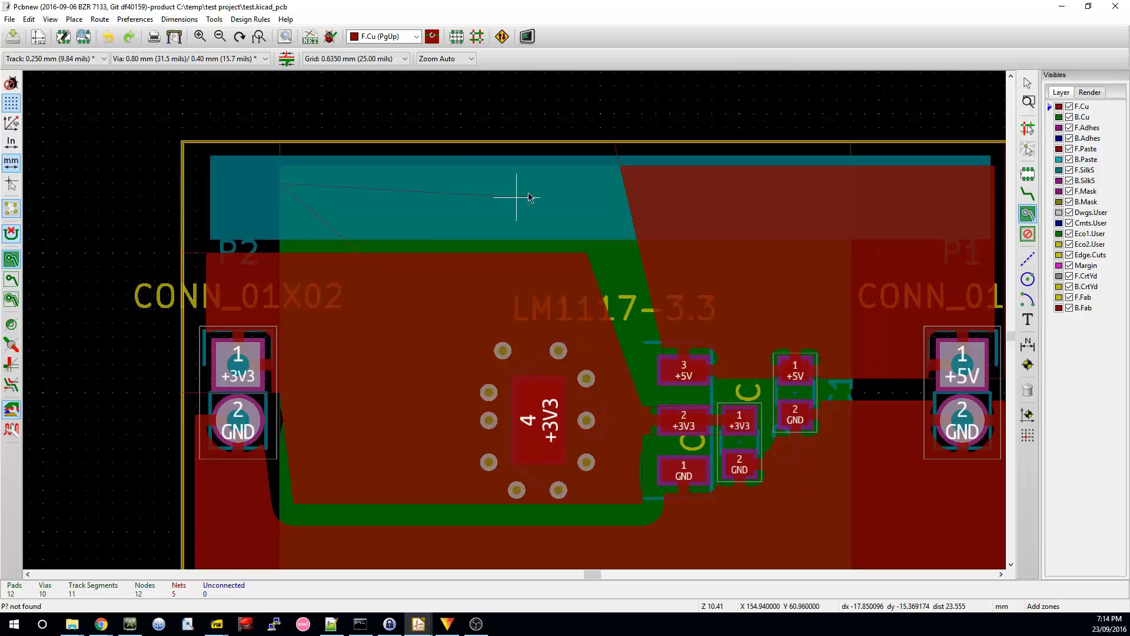
left_click(528, 183)
left_click(391, 281)
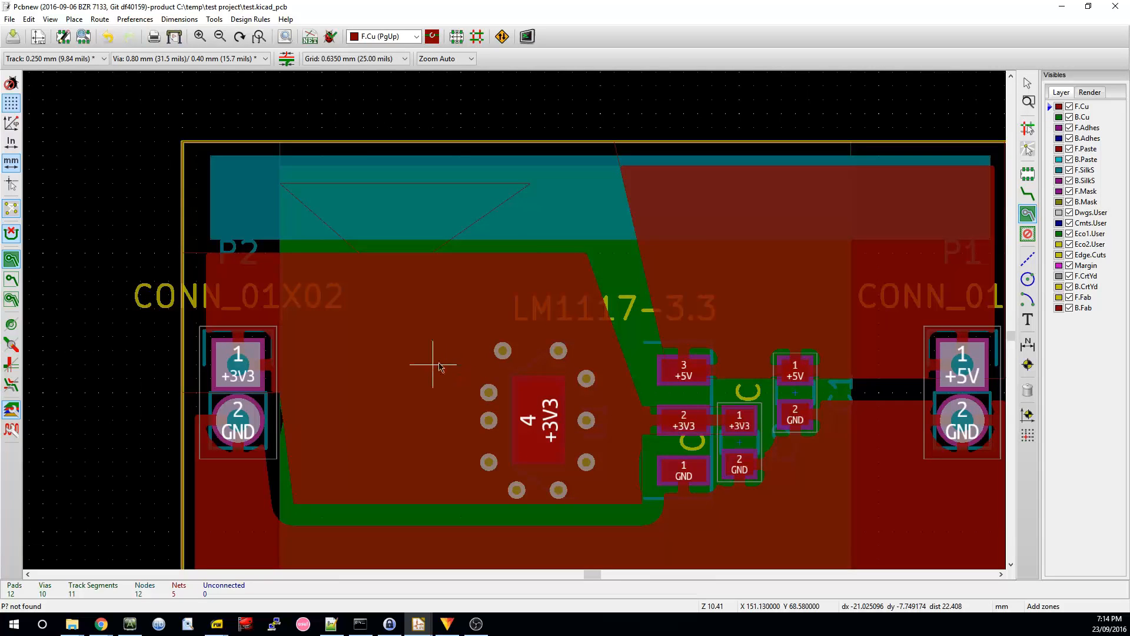
key("Escape")
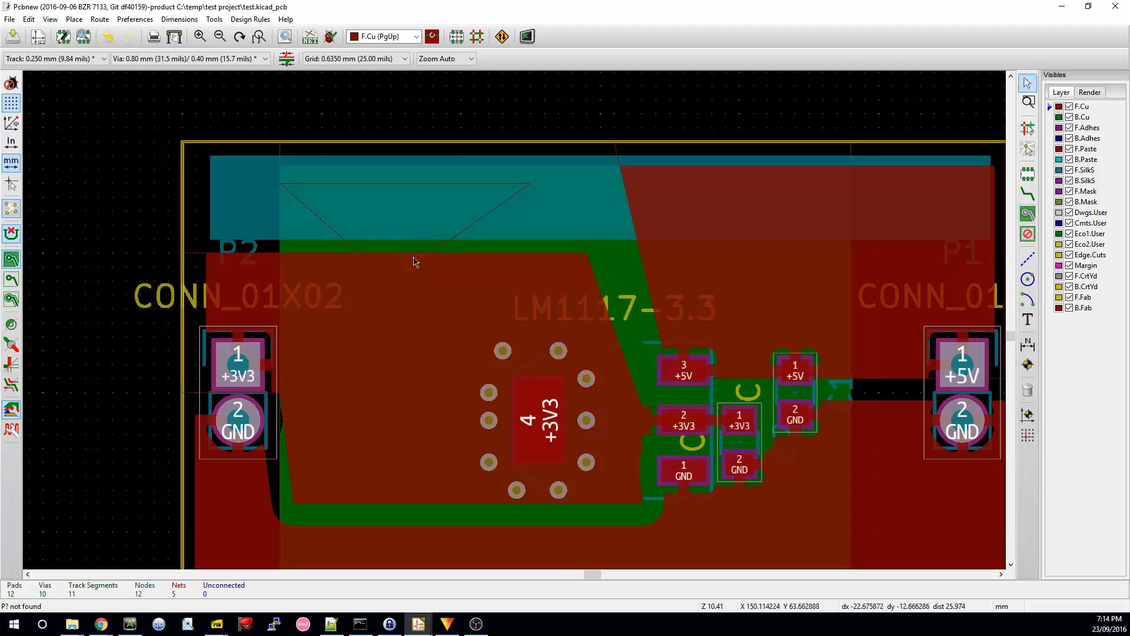
Step: Merge the triangular zone with the larger +3V3 zone on F.Cu and refill all zones
left_click(471, 231)
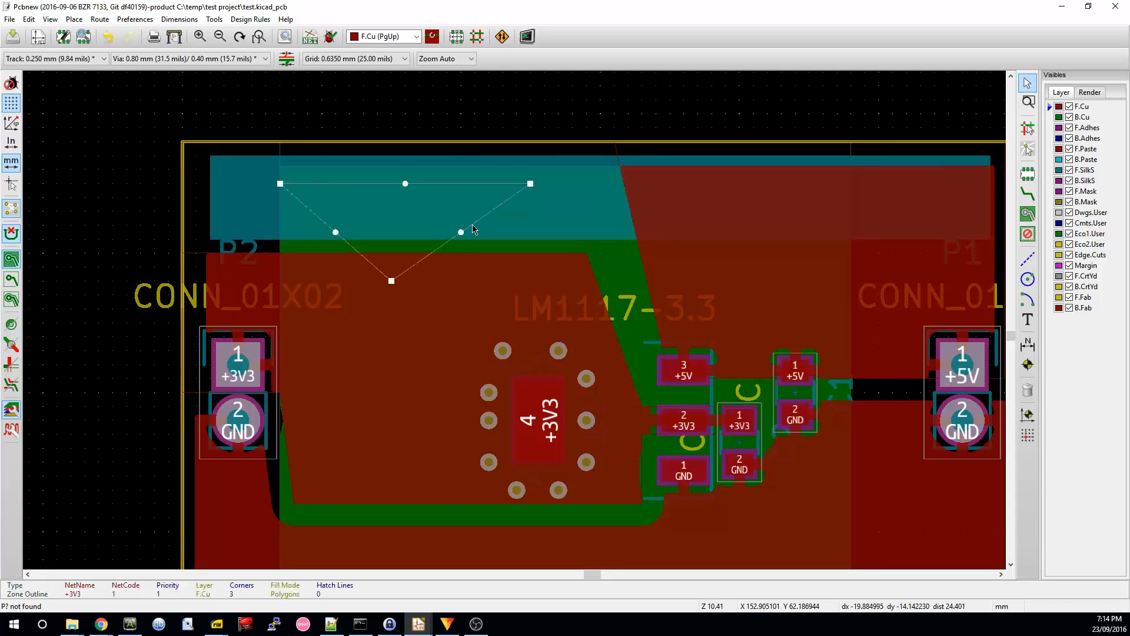
left_click(486, 253)
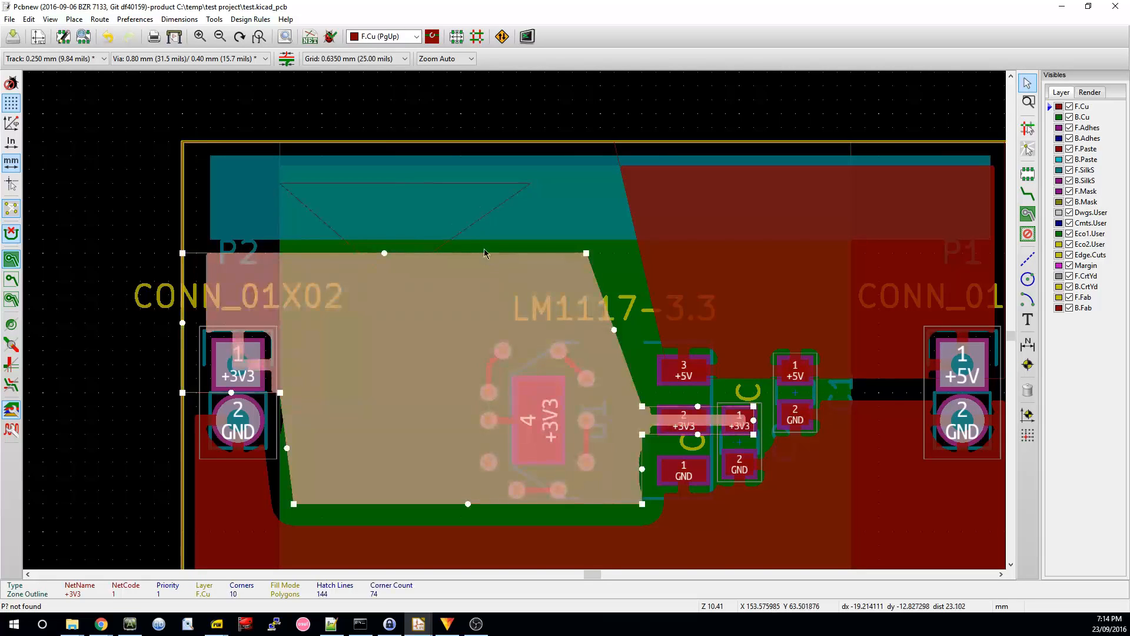
left_click(474, 224)
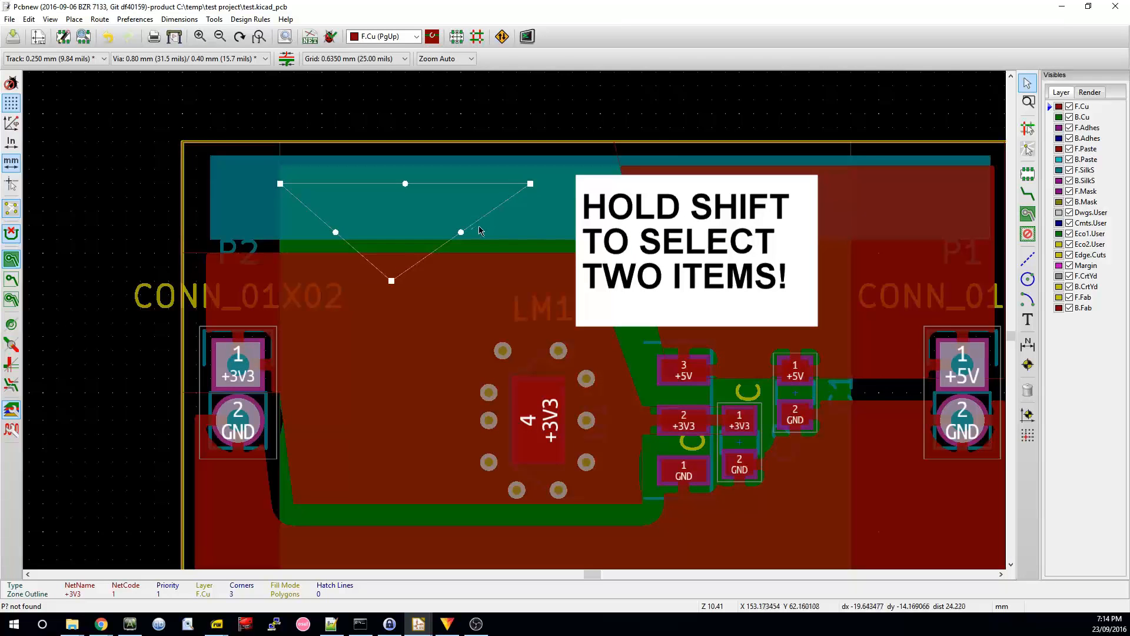
left_click(488, 254, "shift")
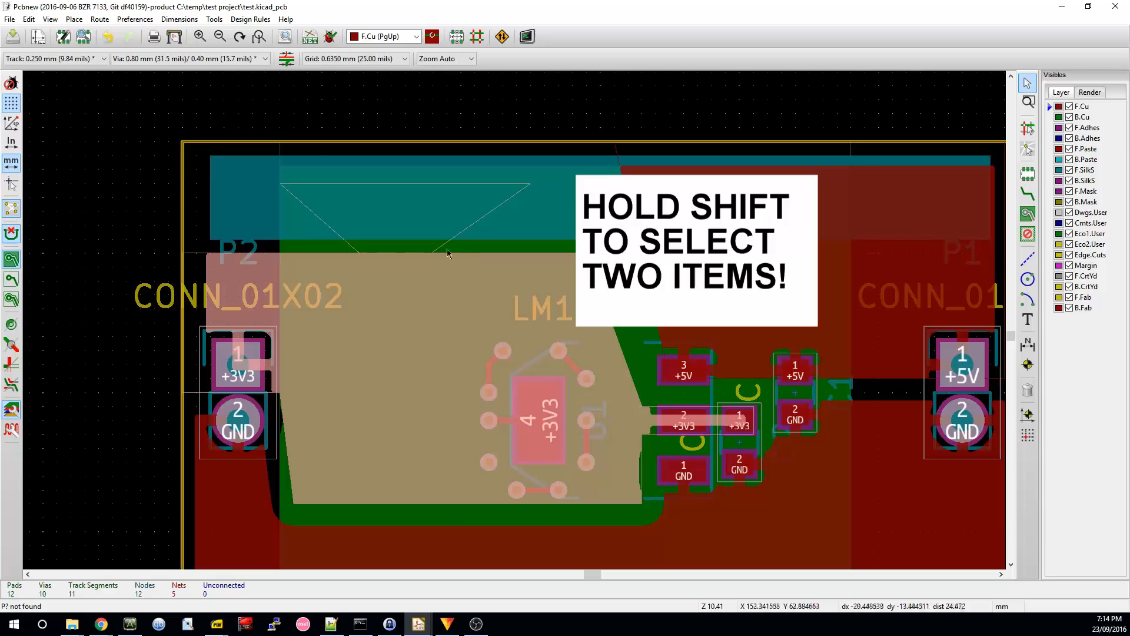
right_click(395, 261)
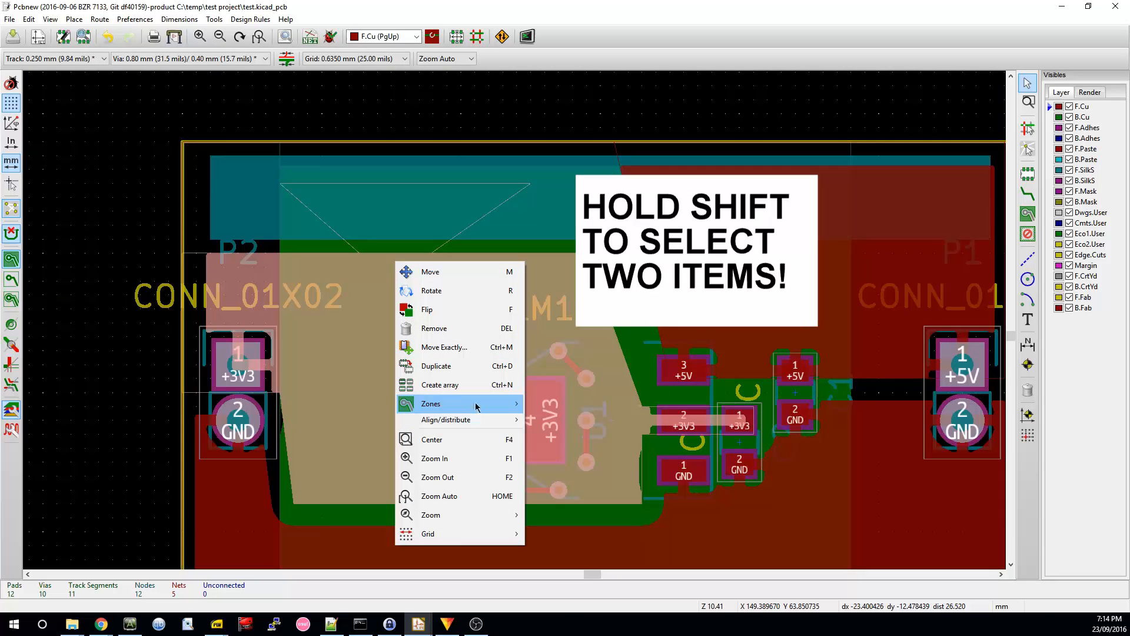
mouse_move(476, 405)
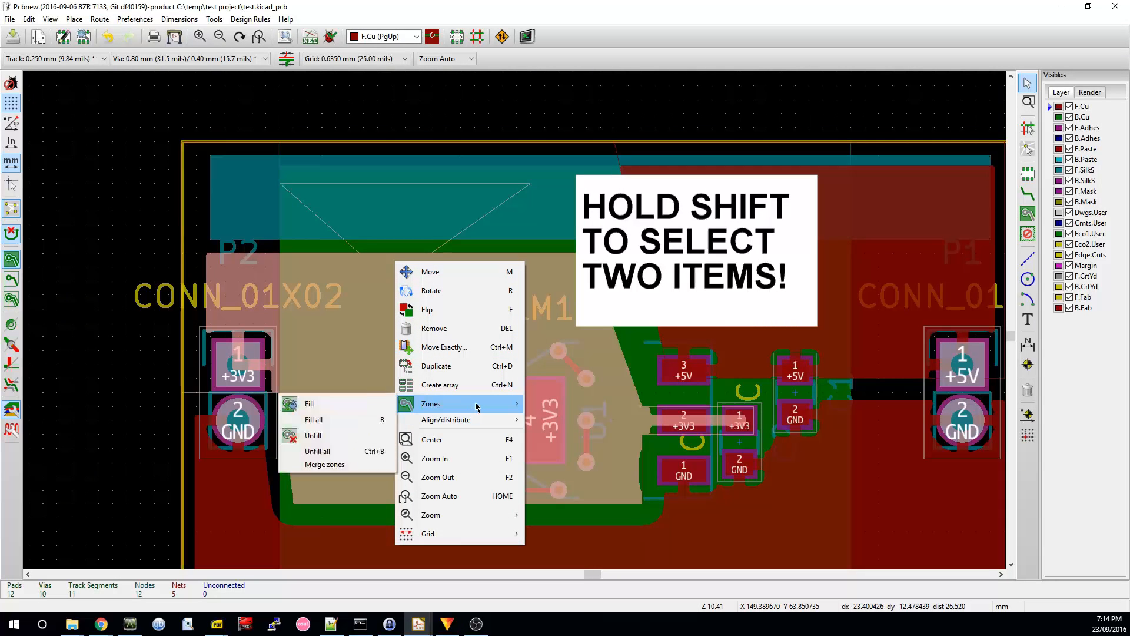
left_click(345, 465)
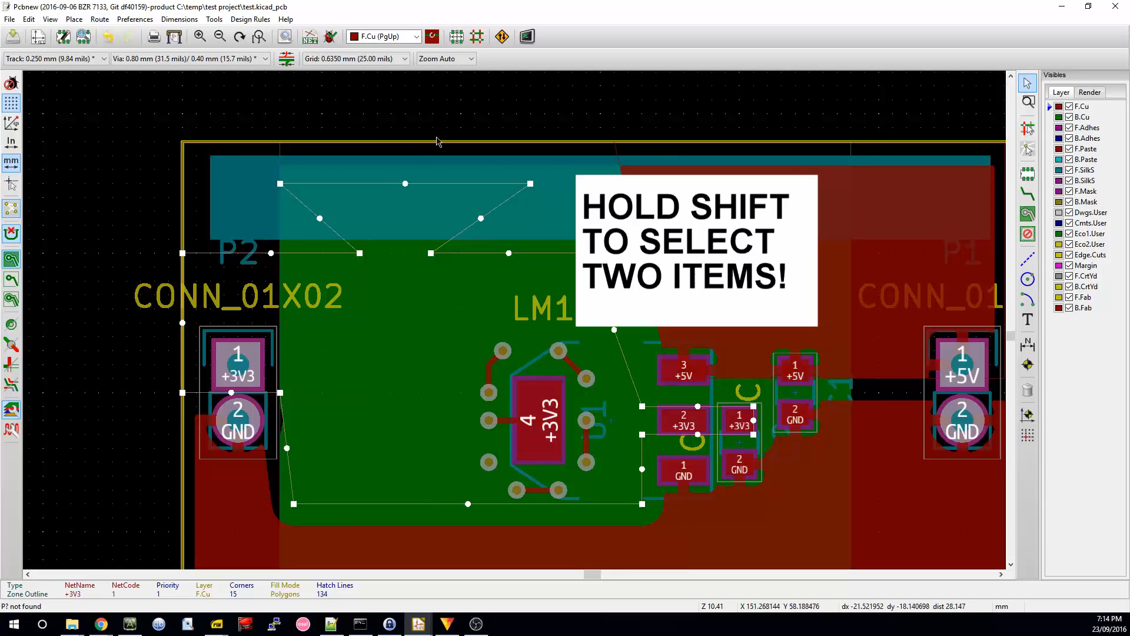
key("b")
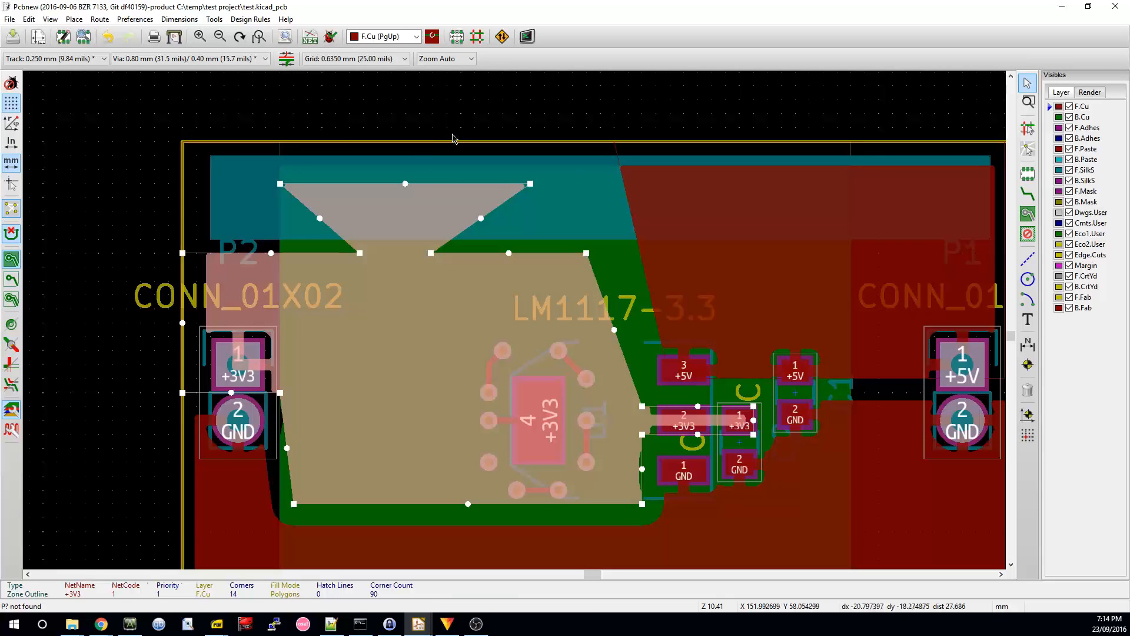
left_click(453, 139)
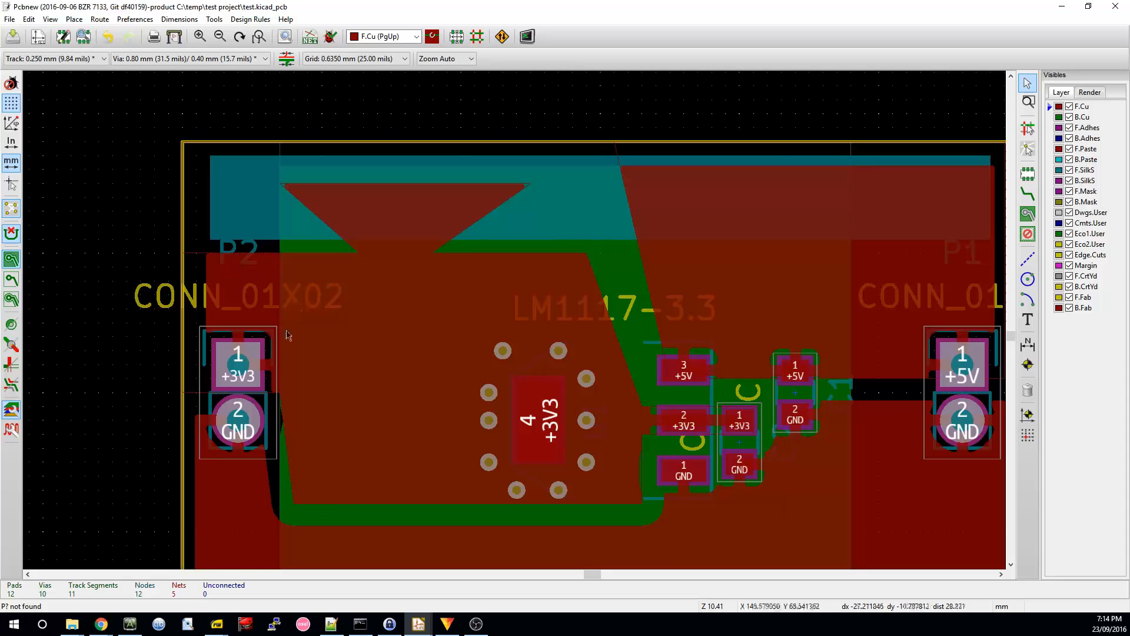
Step: Add a narrow vertical rectangular F.Cu keepout through the merged +3V3 zone, barring tracks, vias and copper pour, and refill all zones
left_click(1027, 236)
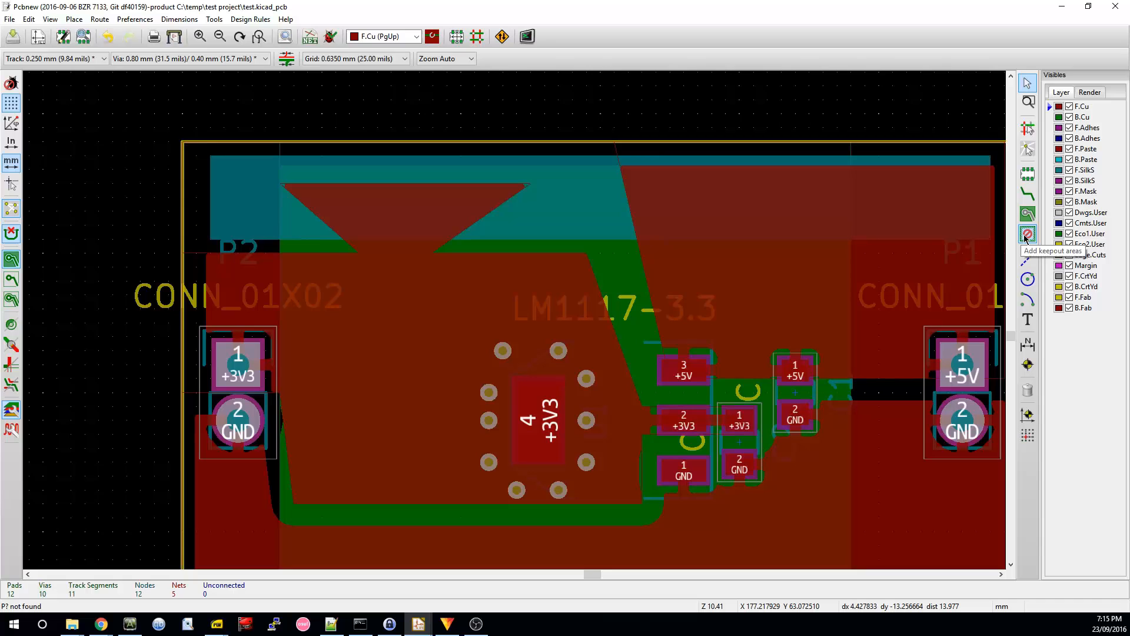
left_click(1027, 235)
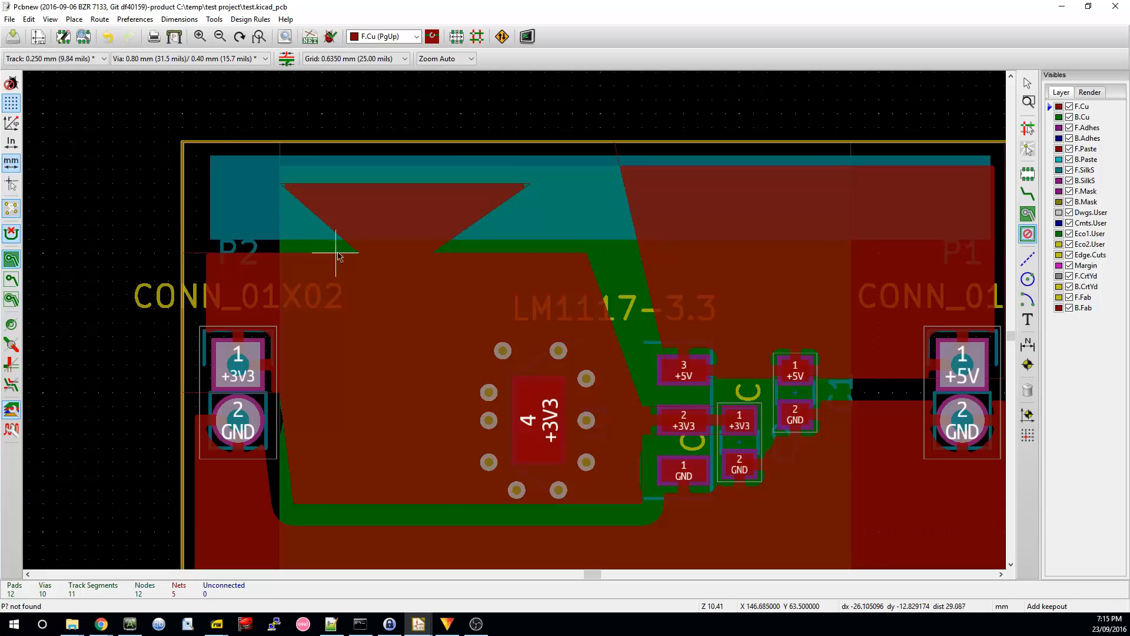
left_click(377, 213)
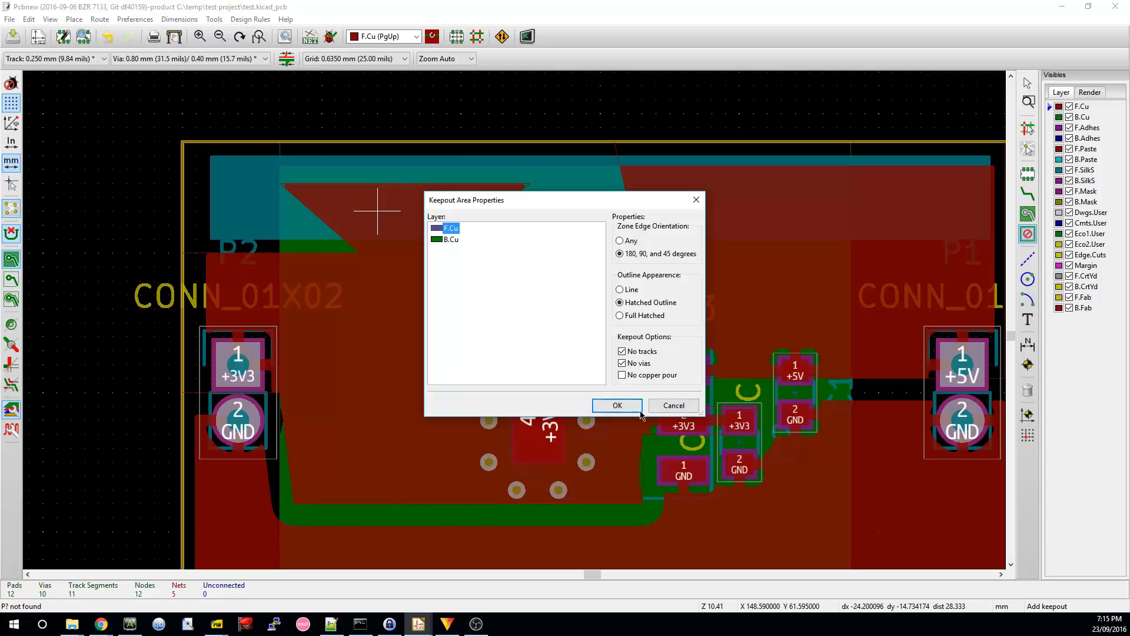
left_click(617, 405)
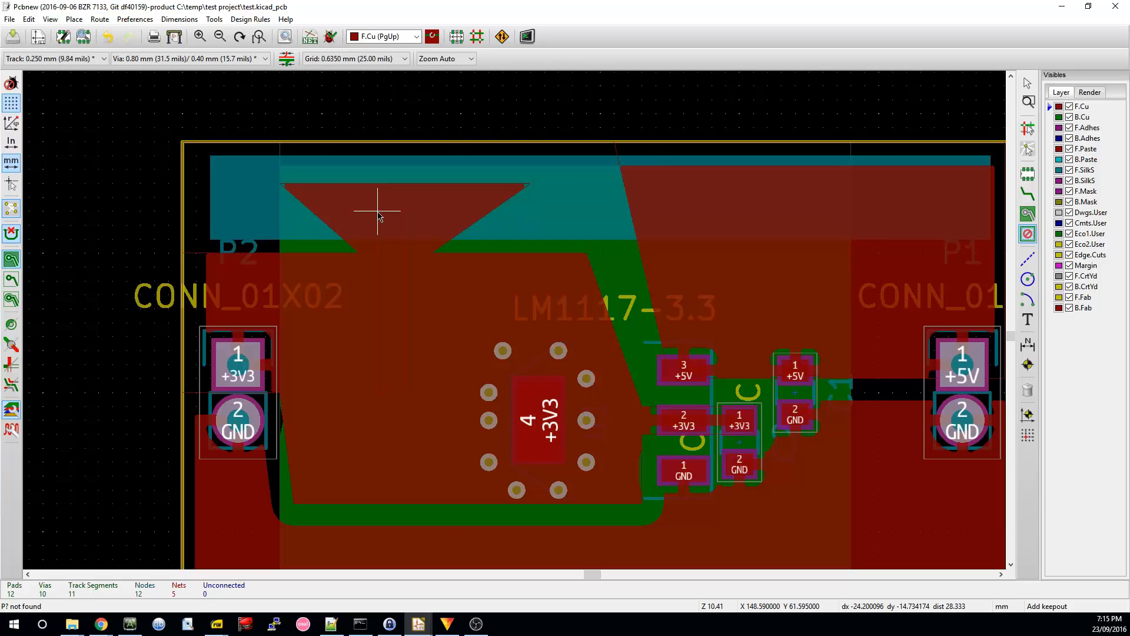
key("Escape")
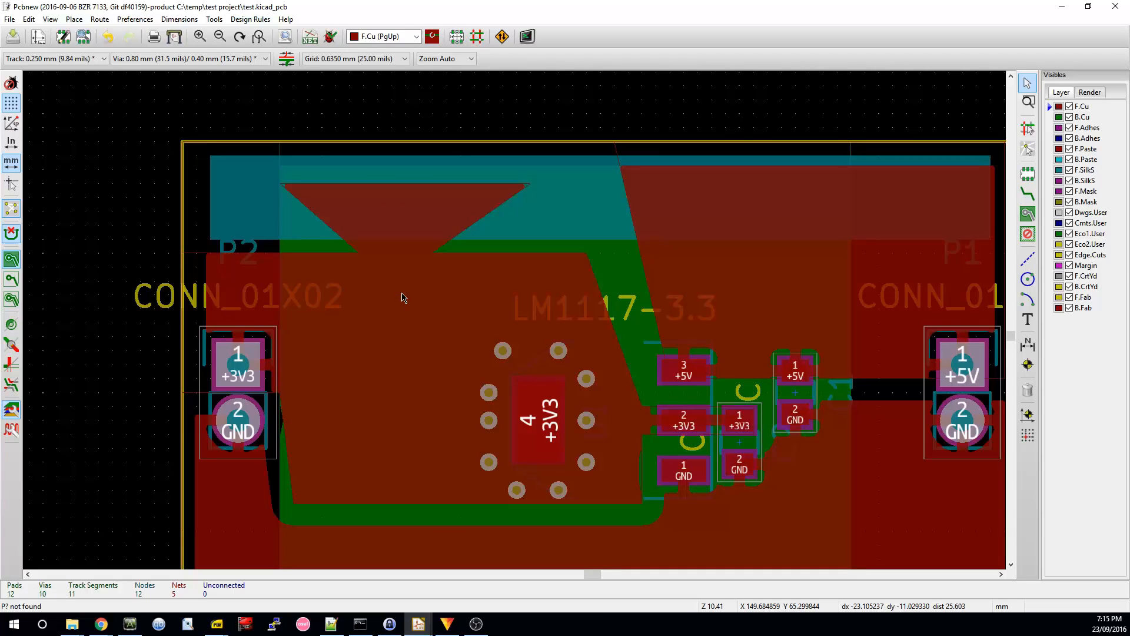
key("b")
Step: Turn off No tracks and No vias in the keepout area's properties, leaving only No copper pour enabled
left_click(403, 319)
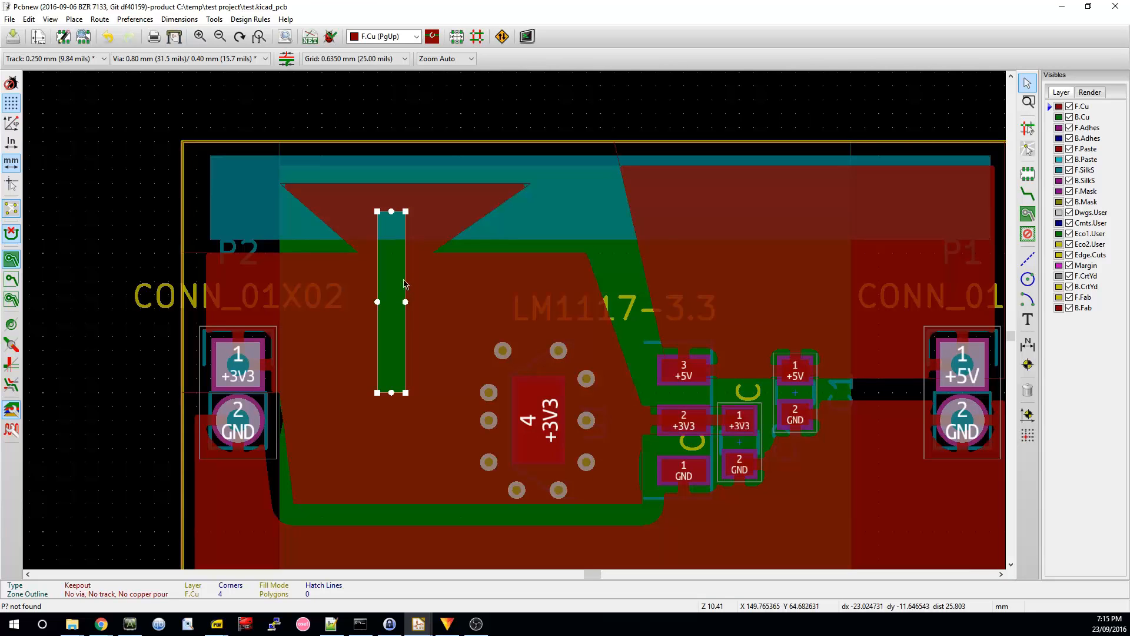
double_click(406, 314)
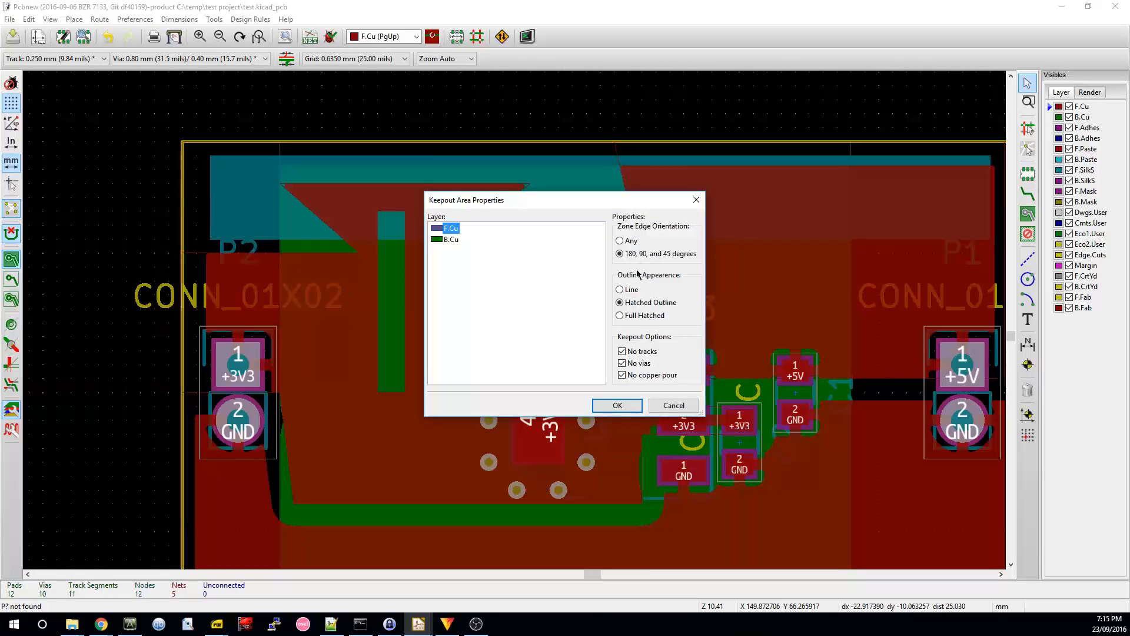
left_click(646, 350)
left_click(646, 364)
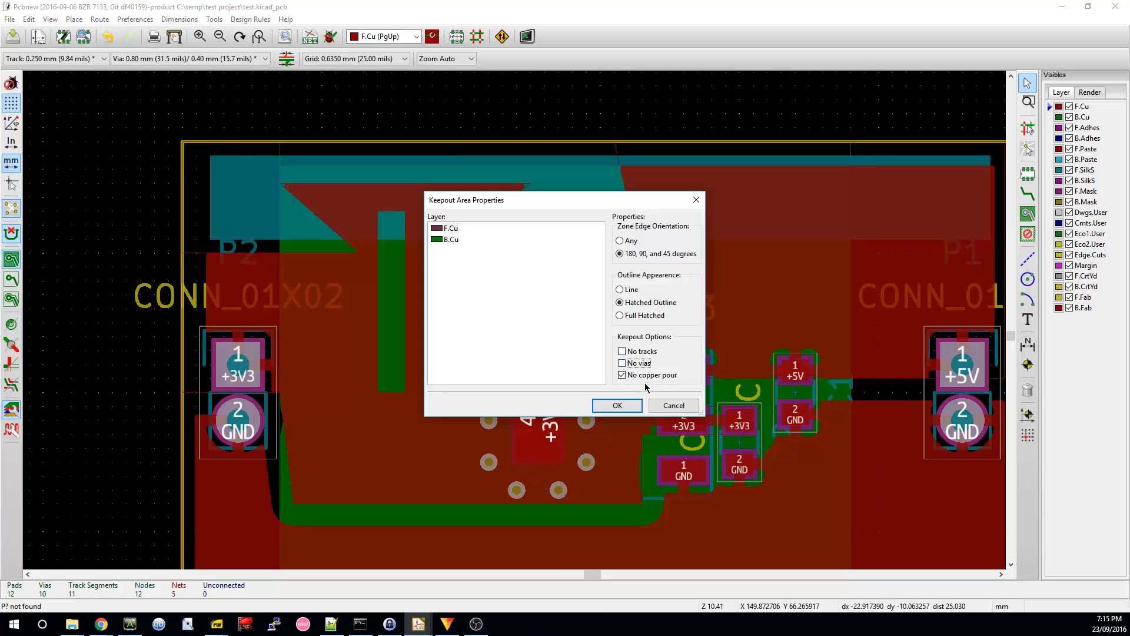